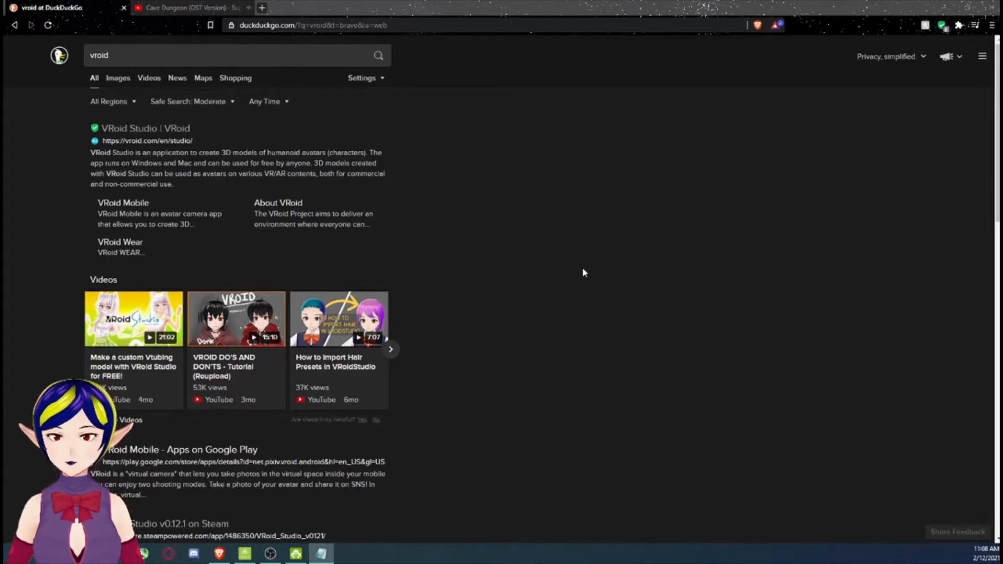
# Open the official VRoid Studio website from the search results and find its download options.
pyautogui.click(139, 130)
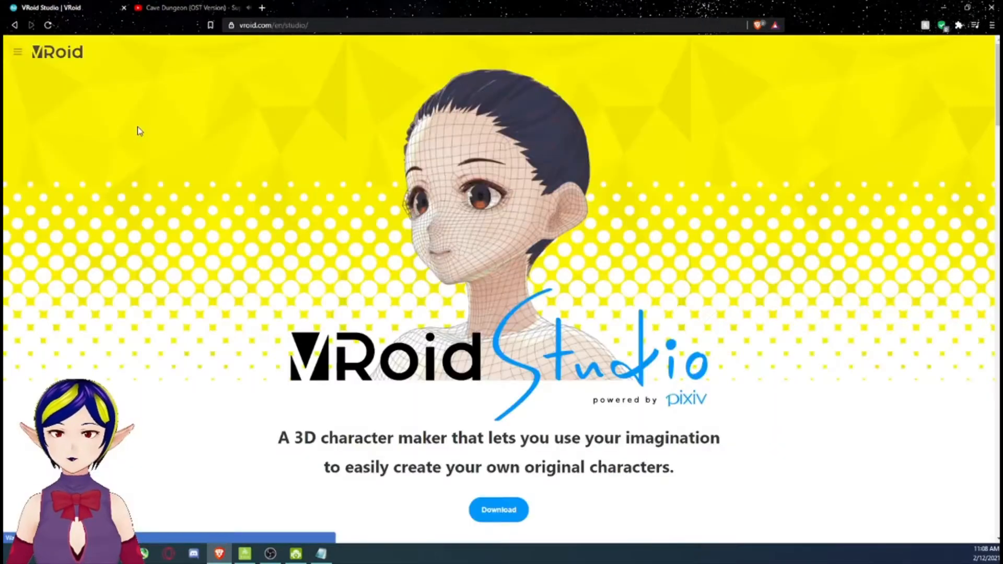
pyautogui.scroll(-10, 470, 282)
pyautogui.scroll(-20, 472, 283)
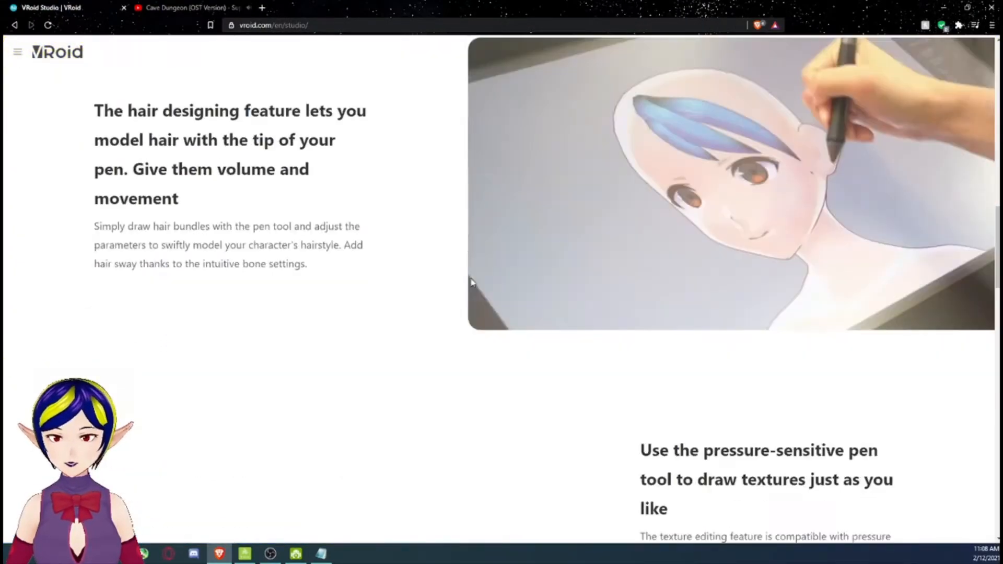
pyautogui.scroll(4, 522, 304)
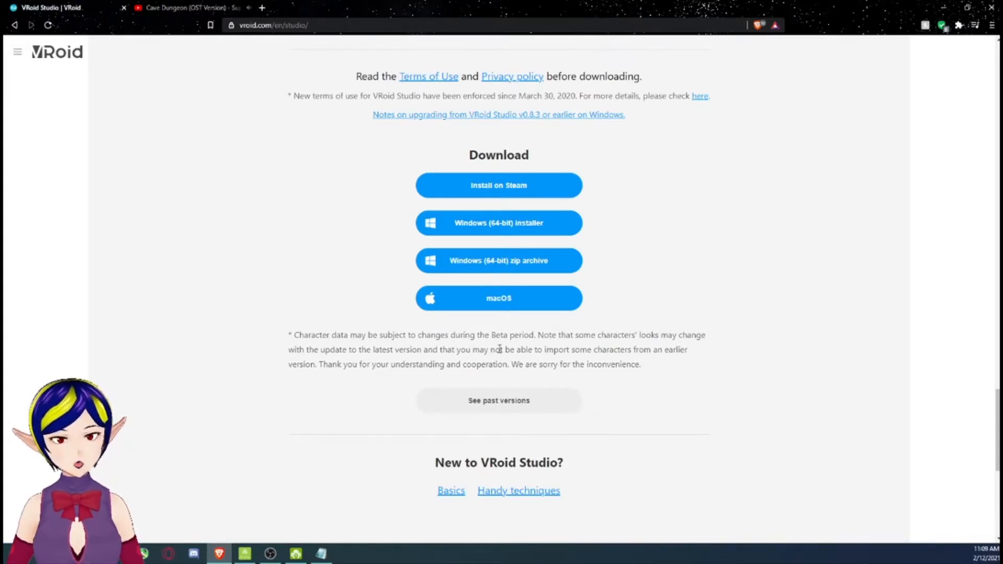
# Switch to VRoid Studio and create a new avatar using the male model type.
pyautogui.click(945, 8)
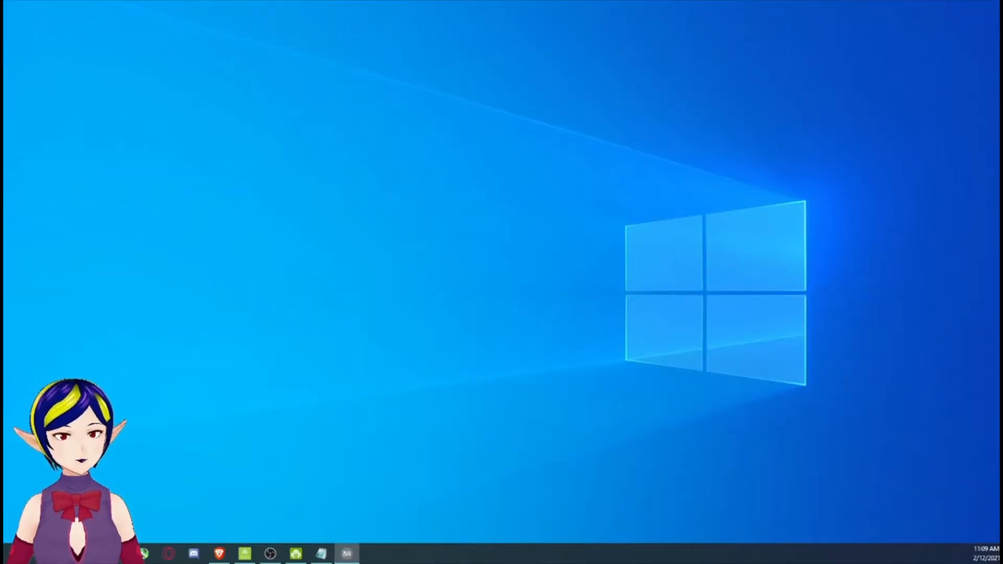
pyautogui.moveTo(1001, 32); pyautogui.dragTo(463, 2)
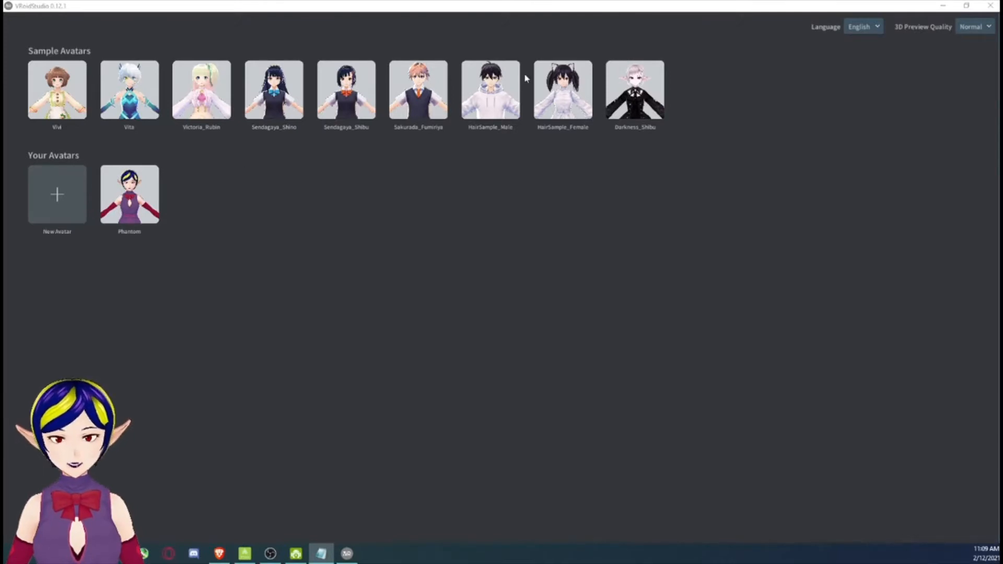
pyautogui.click(66, 194)
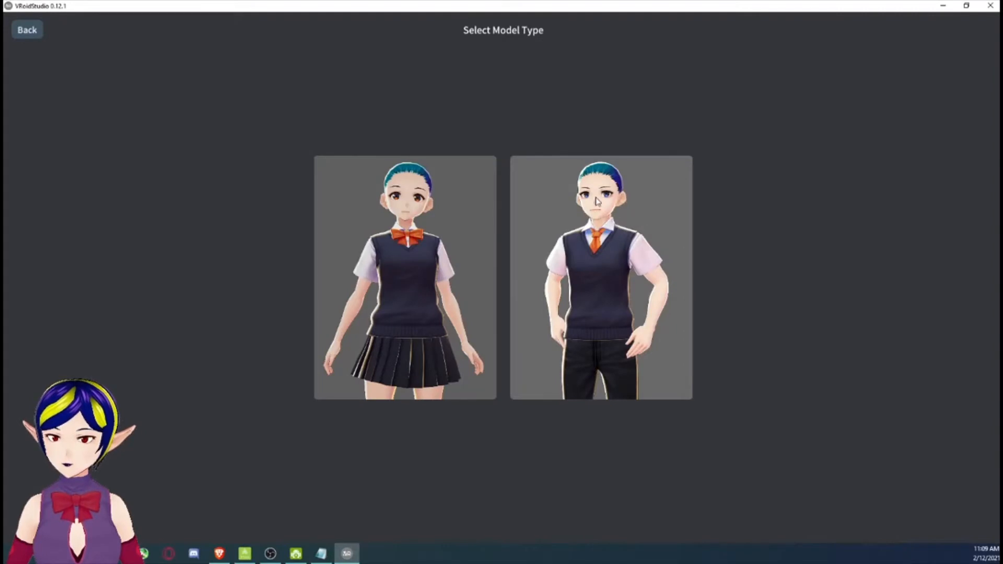
pyautogui.click(597, 202)
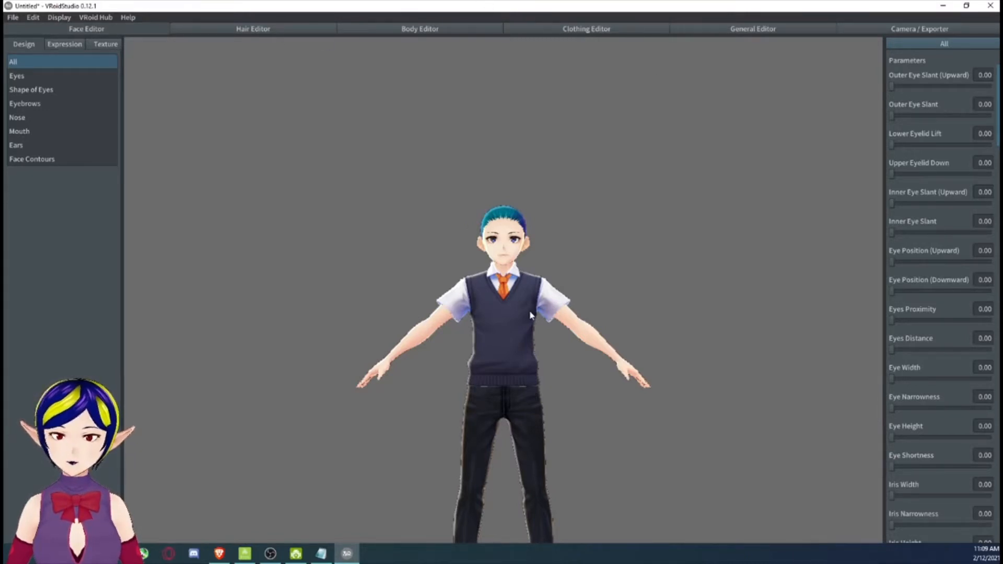
# Try out the Outer Eye Slant (Upward) and Inner Eye Slant parameters on the avatar's face.
pyautogui.scroll(-2, 532, 313)
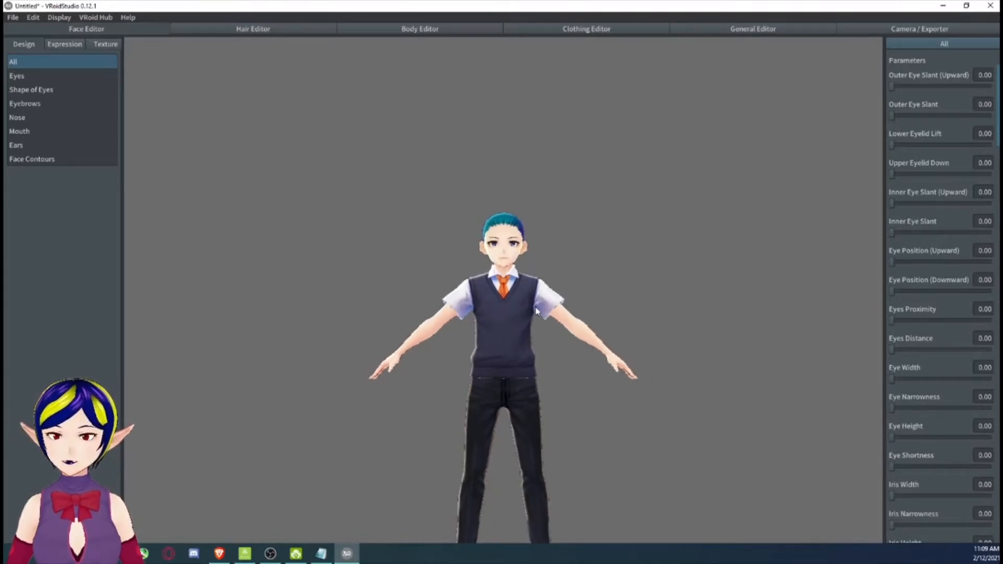
pyautogui.scroll(5, 537, 312)
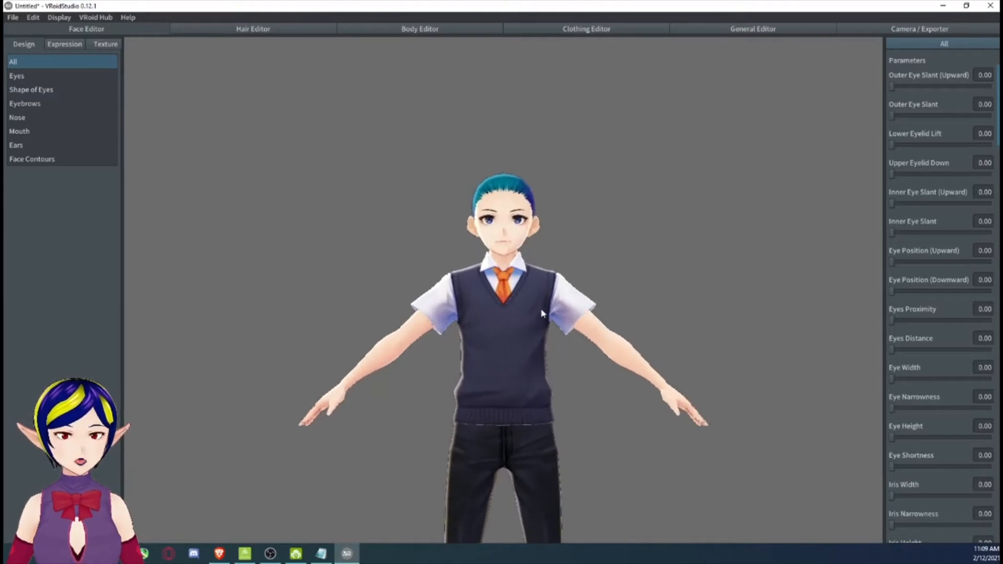
pyautogui.scroll(4, 543, 308)
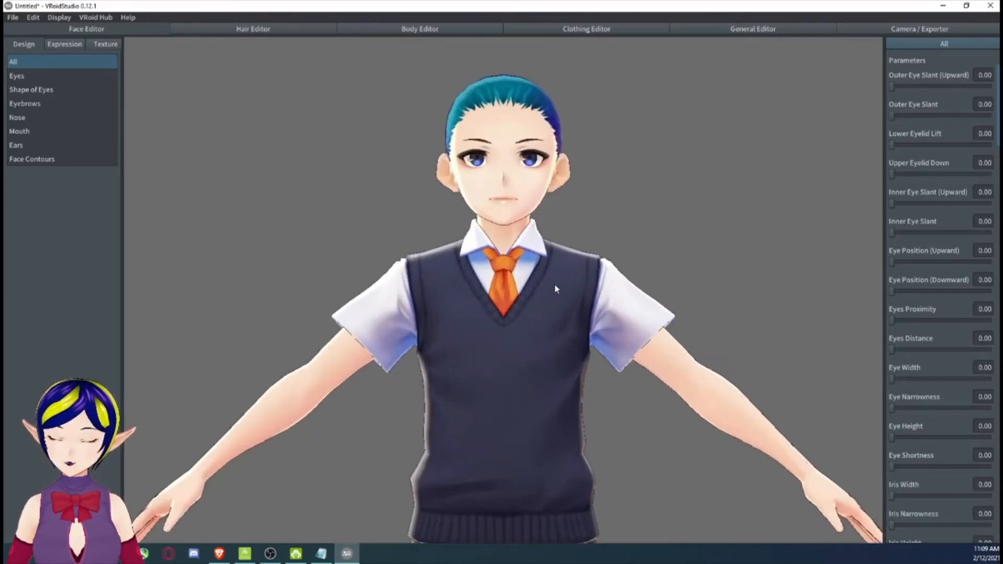
pyautogui.moveTo(567, 279); pyautogui.dragTo(558, 301, button='middle')
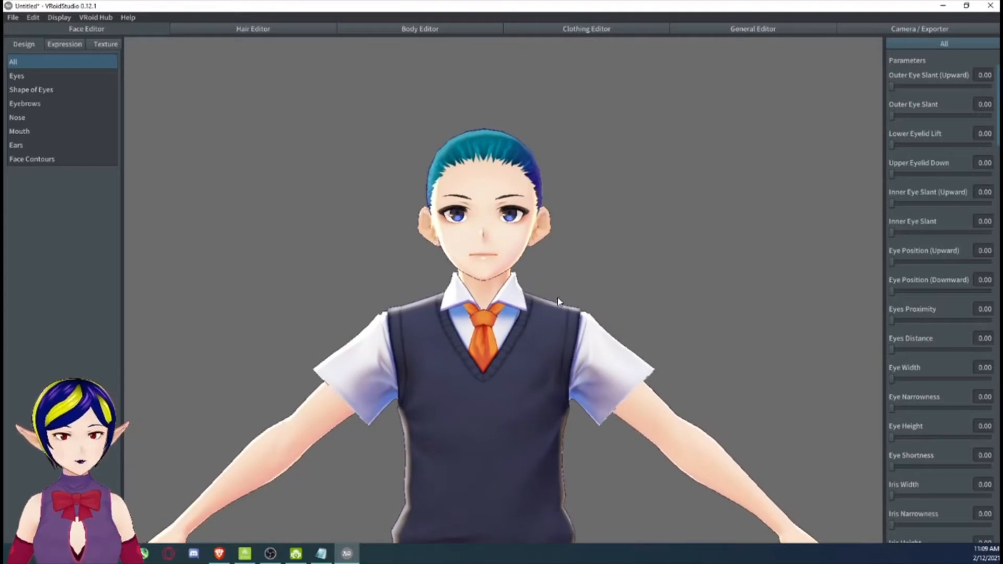
pyautogui.moveTo(568, 266)
pyautogui.mouseDown(button='right')
pyautogui.moveTo(586, 291)
pyautogui.moveTo(623, 227)
pyautogui.moveTo(524, 260)
pyautogui.moveTo(598, 280)
pyautogui.moveTo(593, 256)
pyautogui.moveTo(578, 257)
pyautogui.mouseUp(button='right')
pyautogui.moveTo(538, 277); pyautogui.dragTo(598, 269, button='middle')
pyautogui.scroll(1, 593, 275)
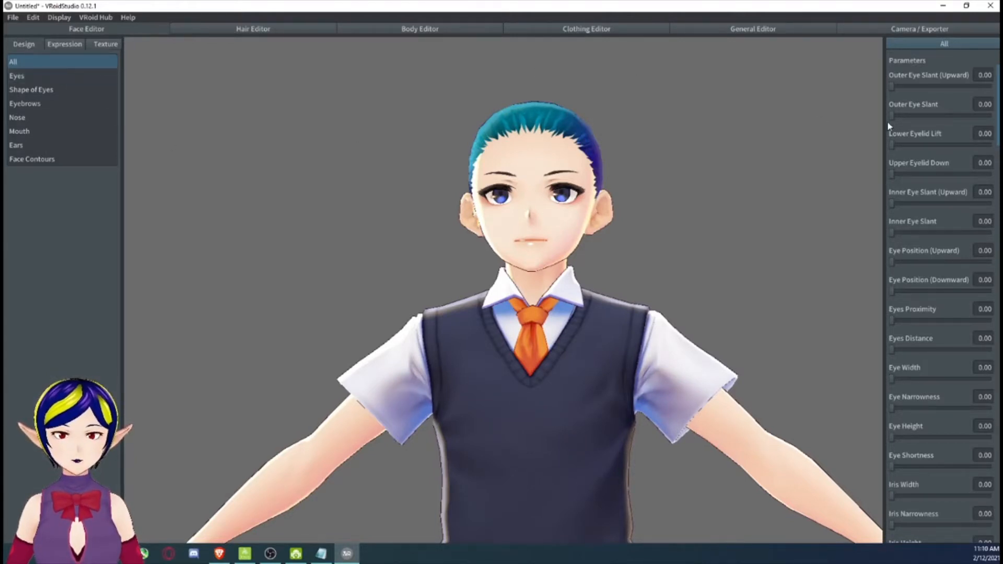
pyautogui.moveTo(895, 84); pyautogui.dragTo(871, 86)
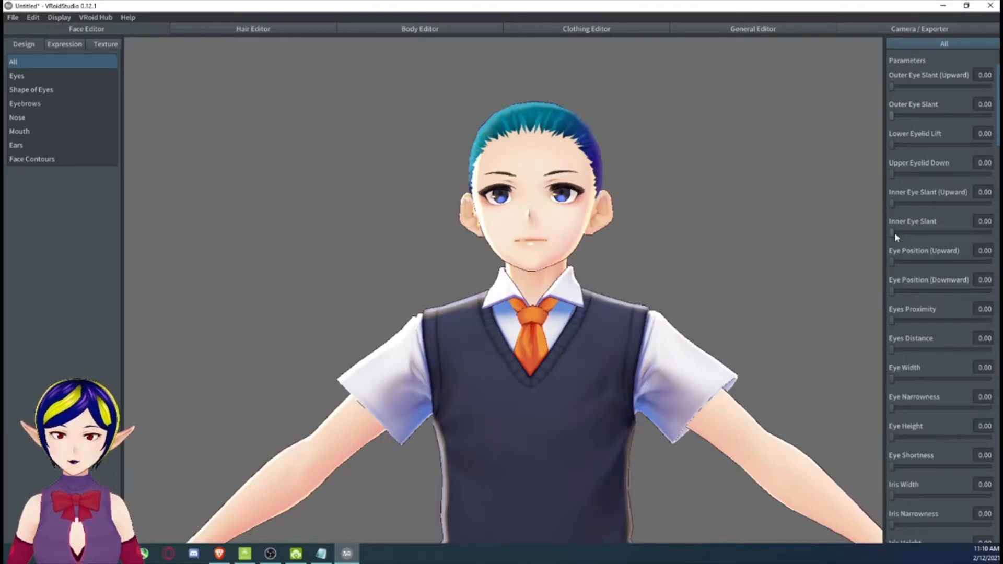
pyautogui.moveTo(894, 233); pyautogui.dragTo(776, 238)
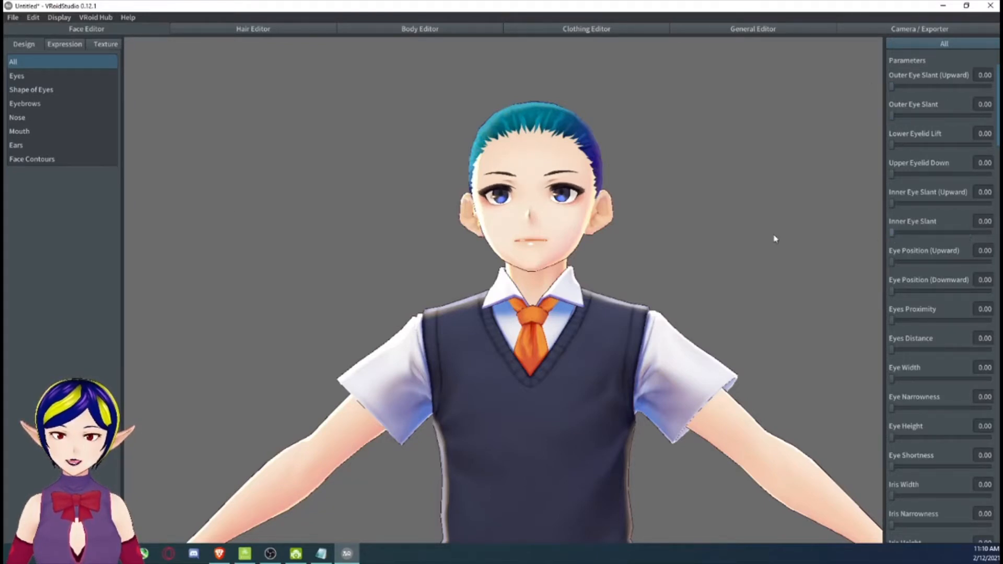
# Set the face design's Mouth Position (Downward) to 1.00 and check the face at an angle.
pyautogui.click(9, 131)
pyautogui.moveTo(895, 176); pyautogui.dragTo(868, 181)
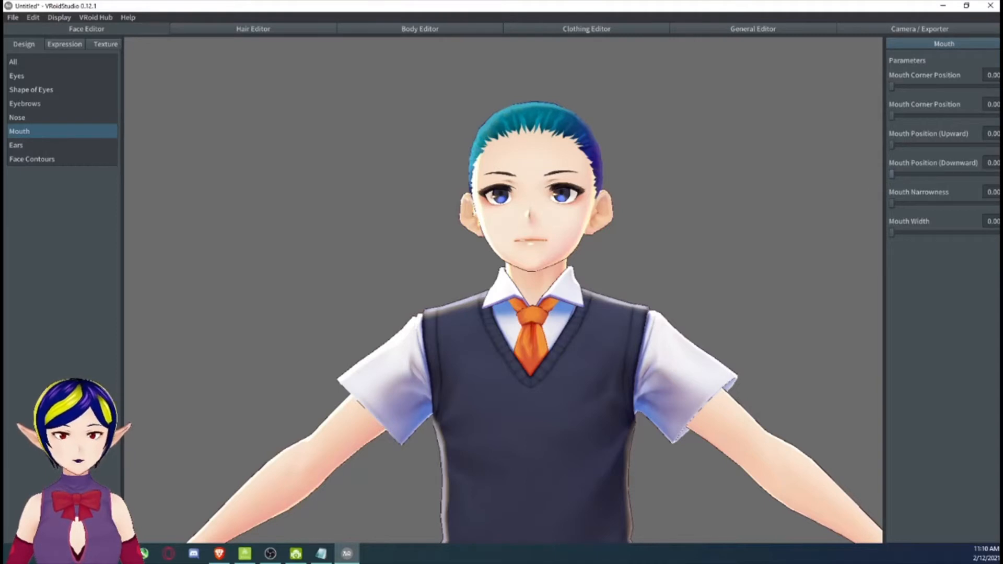
pyautogui.click(993, 163)
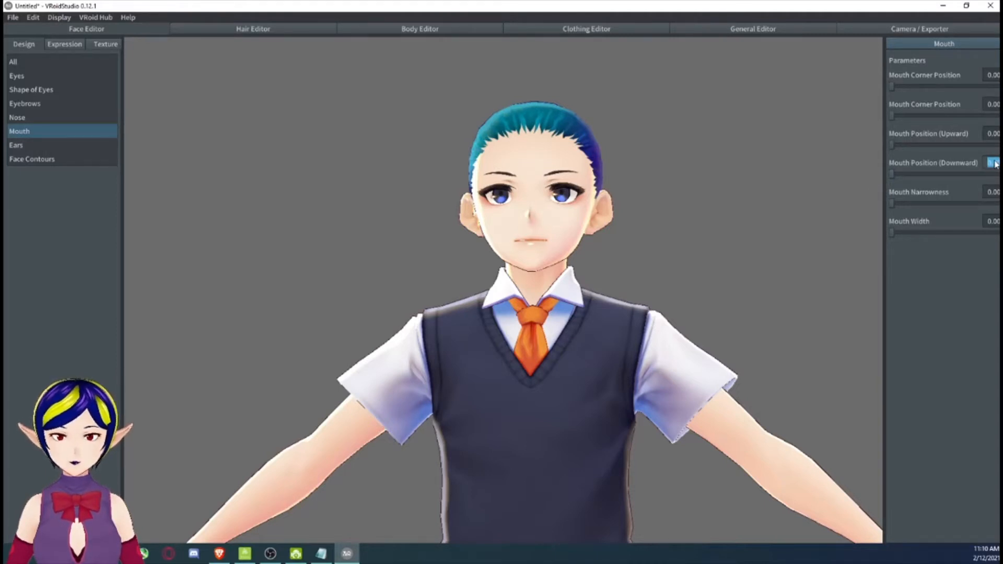
pyautogui.write('1')
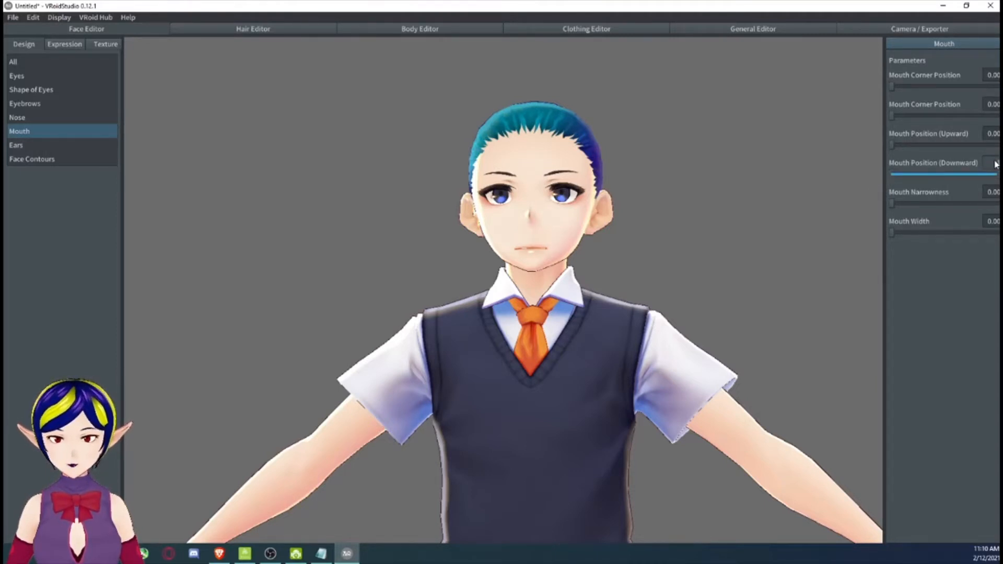
pyautogui.moveTo(845, 302)
pyautogui.mouseDown()
pyautogui.moveTo(788, 309)
pyautogui.moveTo(856, 307)
pyautogui.moveTo(791, 308)
pyautogui.moveTo(839, 309)
pyautogui.mouseUp()
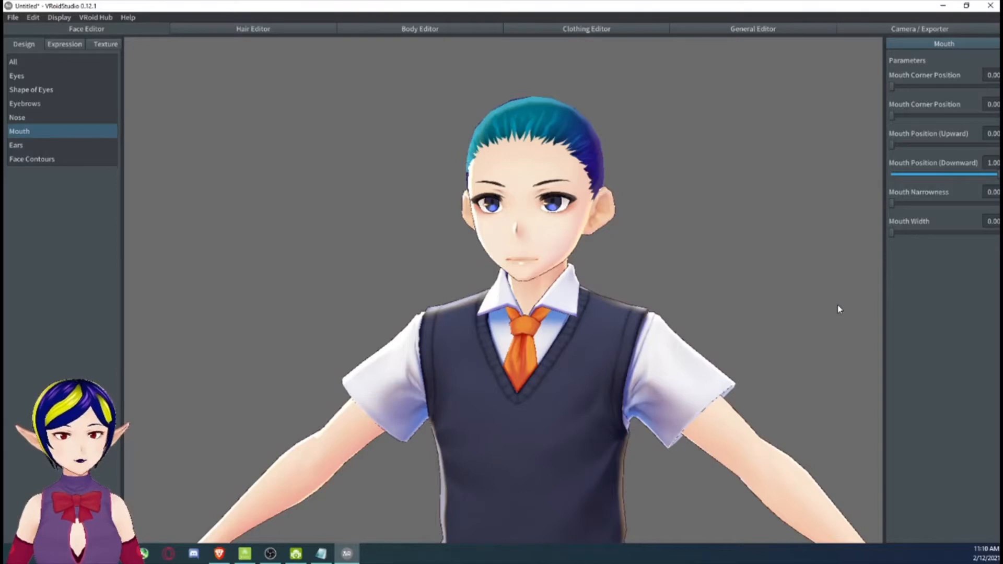
# Preview the avatar's Surprised, I (ee), Joy and Angry facial expressions and their parameters.
pyautogui.click(59, 45)
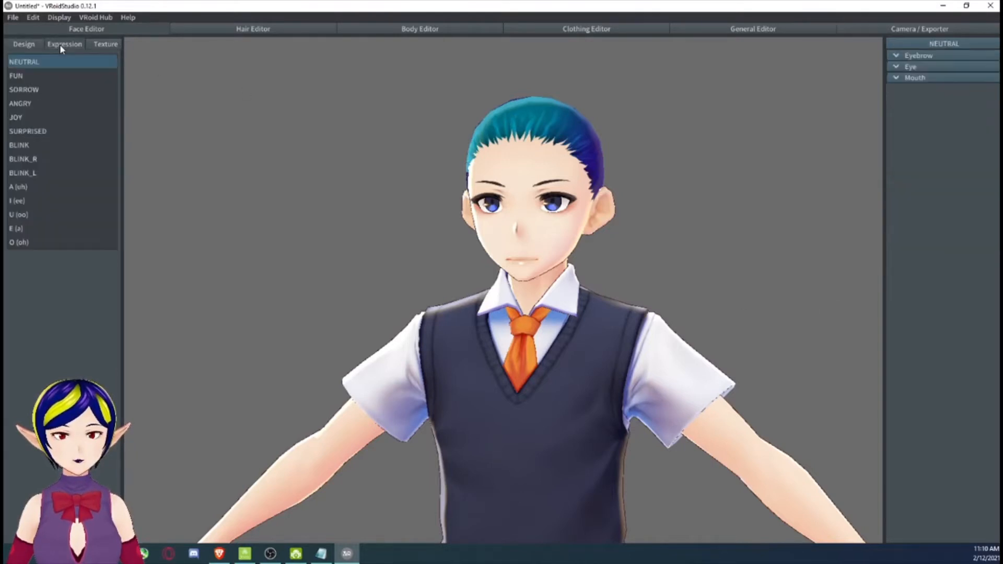
pyautogui.click(32, 132)
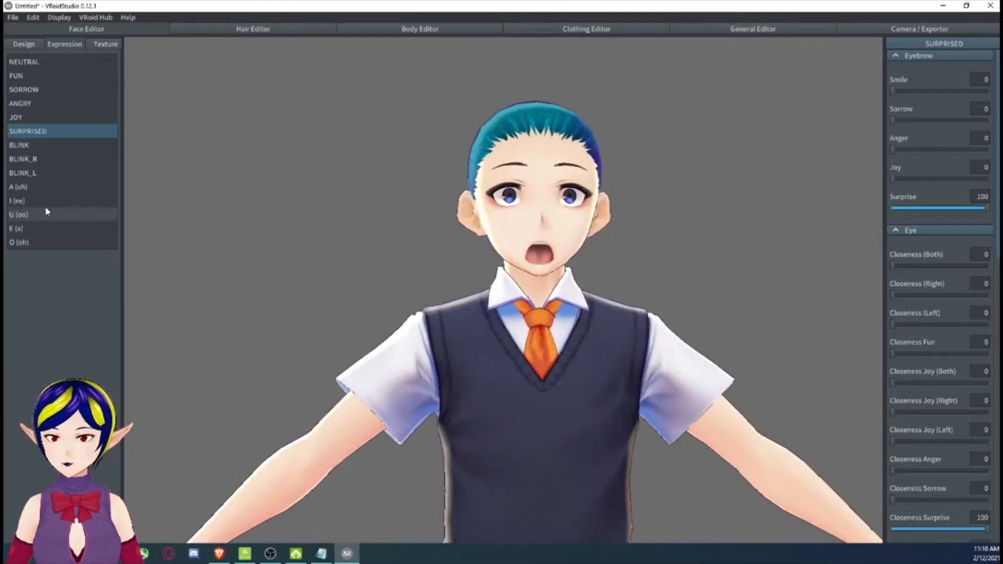
pyautogui.click(44, 203)
pyautogui.click(33, 131)
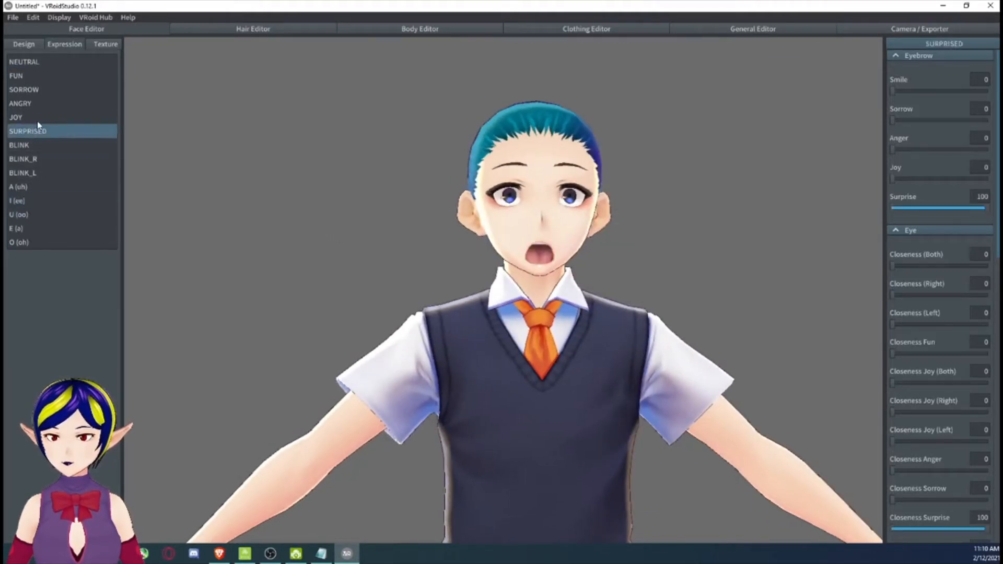
pyautogui.click(40, 118)
pyautogui.click(38, 103)
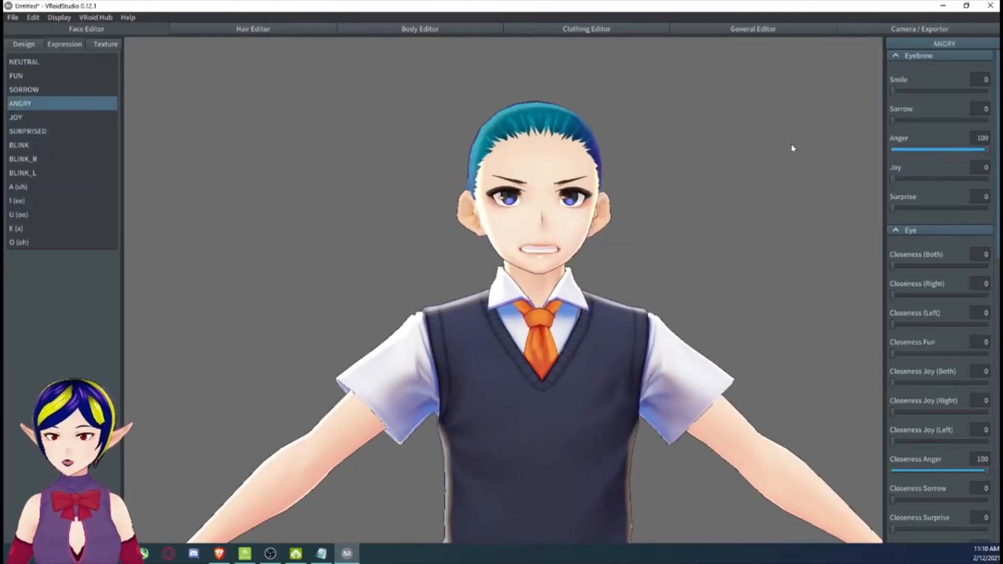
pyautogui.moveTo(895, 180)
pyautogui.mouseDown()
pyautogui.moveTo(965, 179)
pyautogui.moveTo(875, 183)
pyautogui.mouseUp()
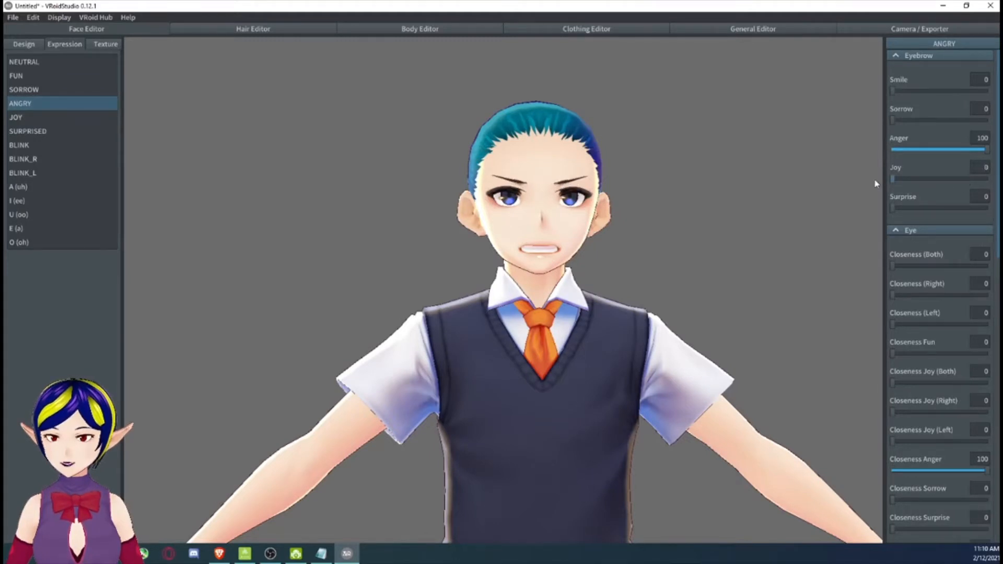
# Reset the face design's Mouth Position (Downward) to 0.00.
pyautogui.click(24, 45)
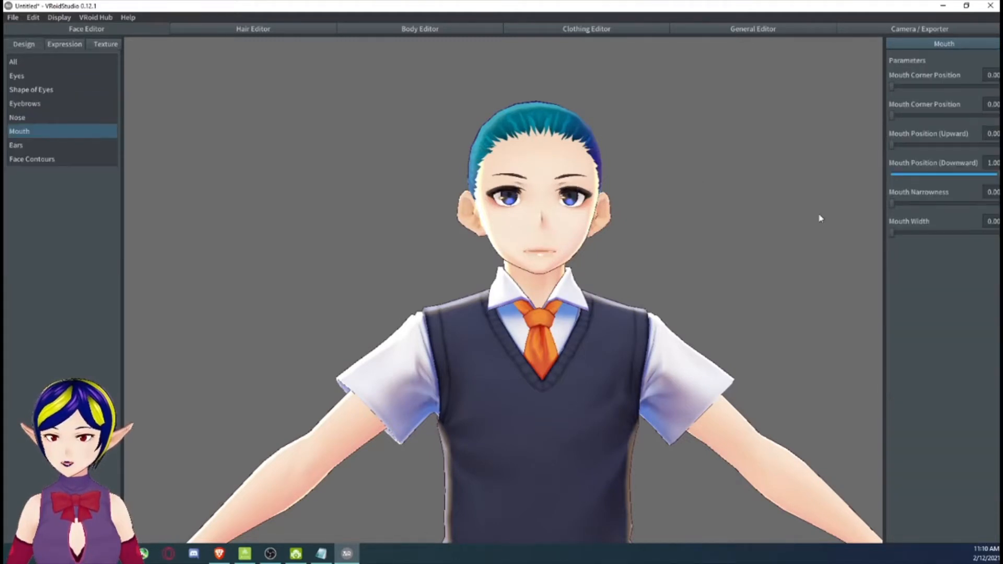
pyautogui.moveTo(991, 177); pyautogui.dragTo(883, 180)
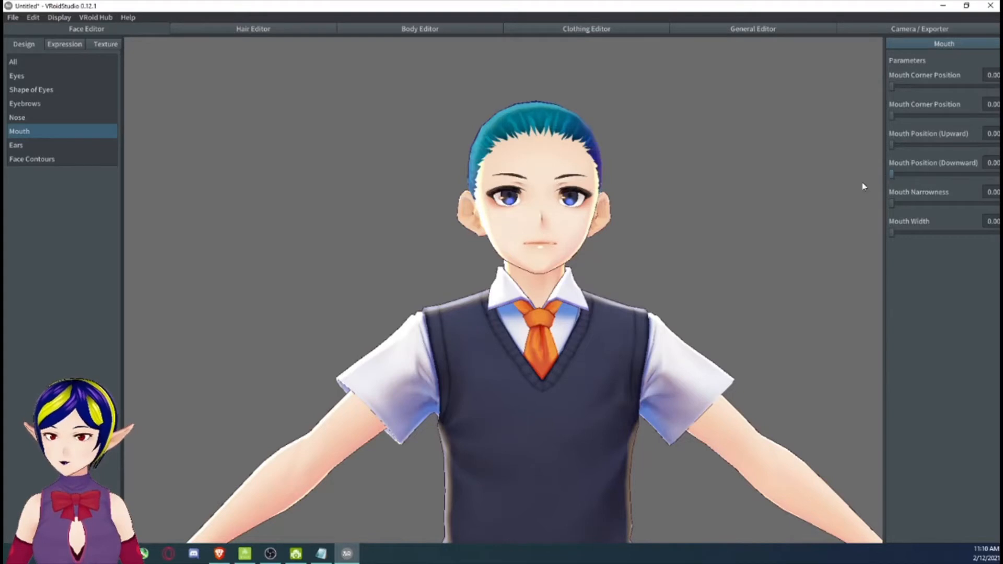
# Open the irises texture for editing, look through its layers and select the blank paint layer.
pyautogui.click(106, 45)
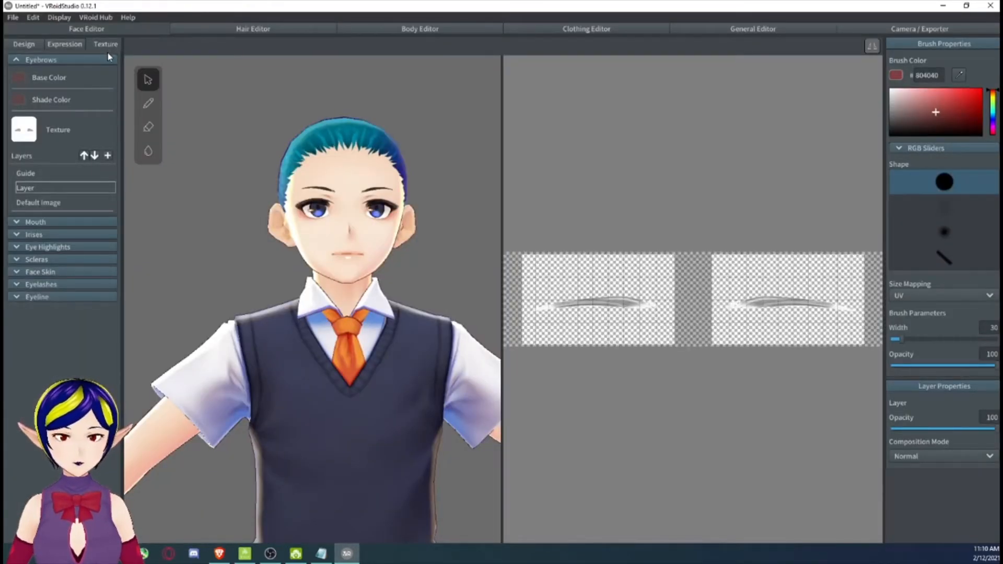
pyautogui.click(16, 235)
pyautogui.click(19, 60)
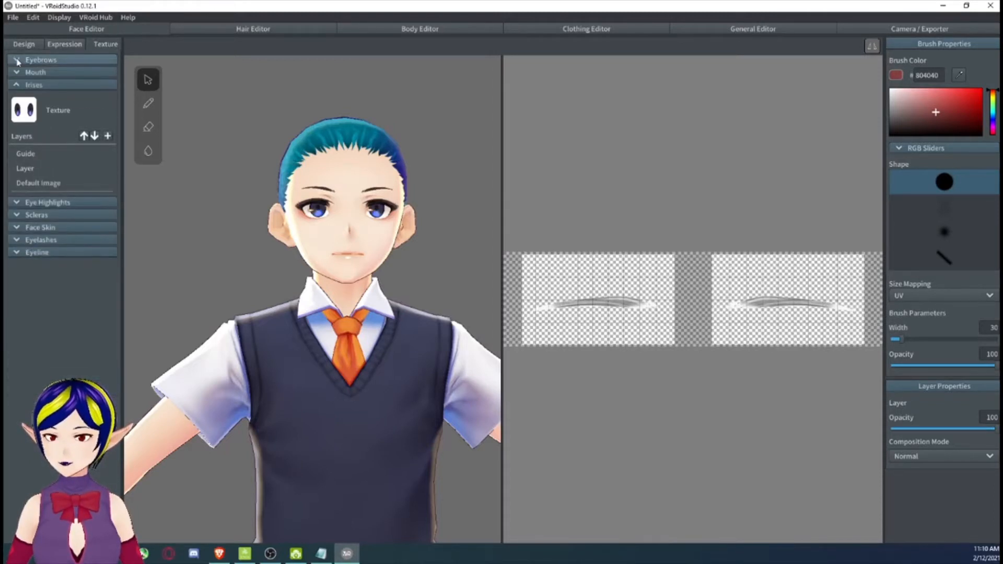
pyautogui.click(46, 184)
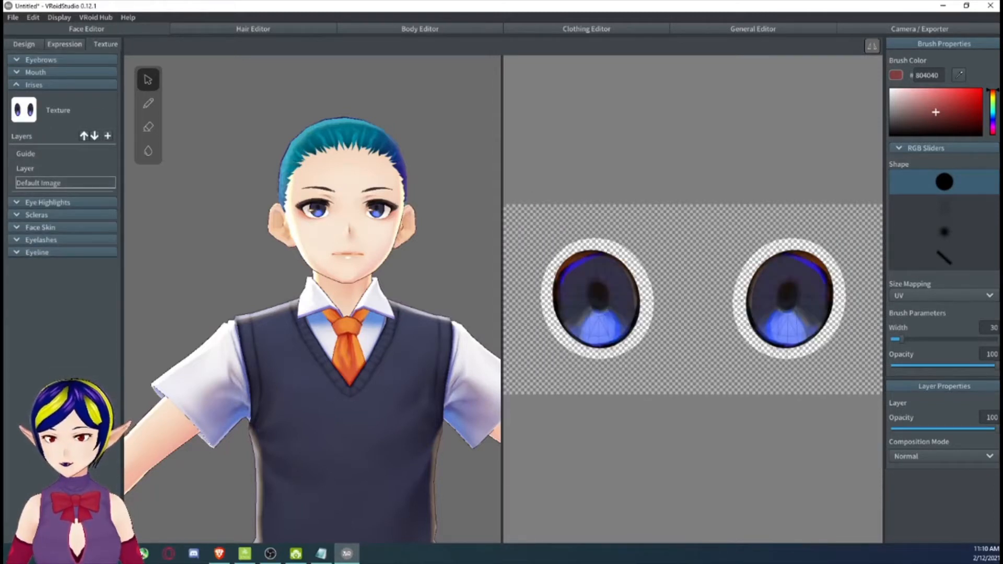
pyautogui.click(47, 152)
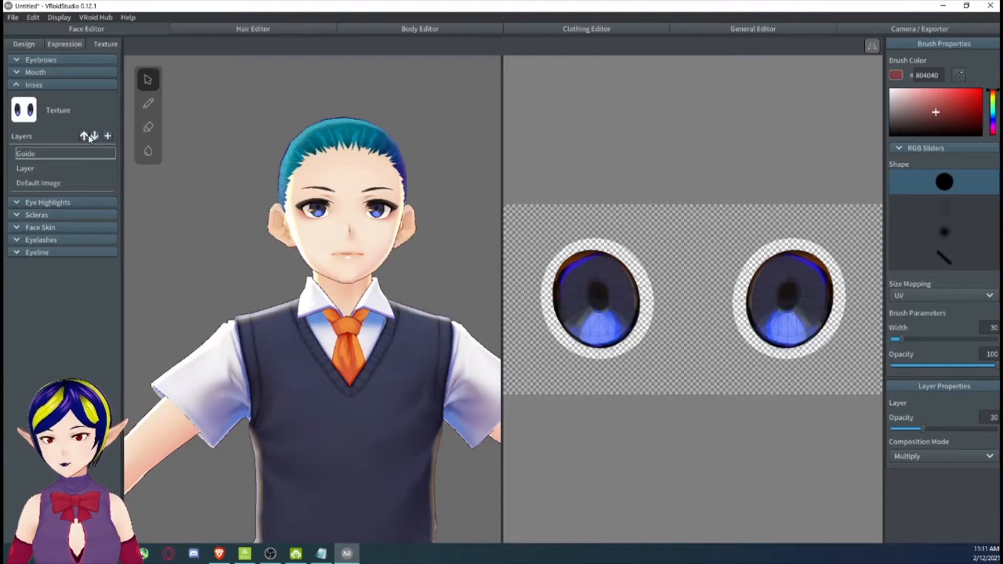
pyautogui.click(72, 170)
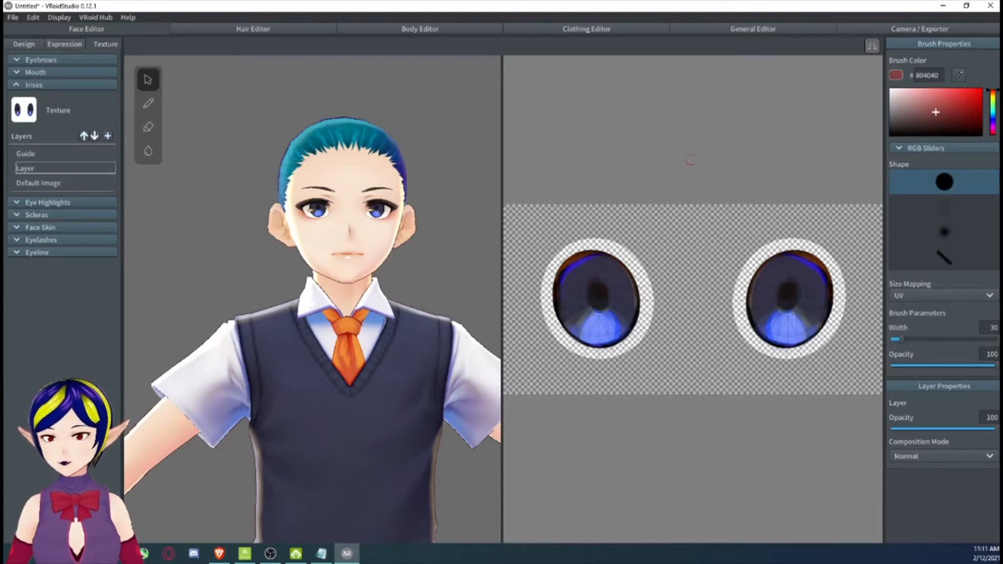
# Configure the texture brush with the red colour EA0E0E and a width of 214.
pyautogui.moveTo(967, 110); pyautogui.dragTo(977, 93)
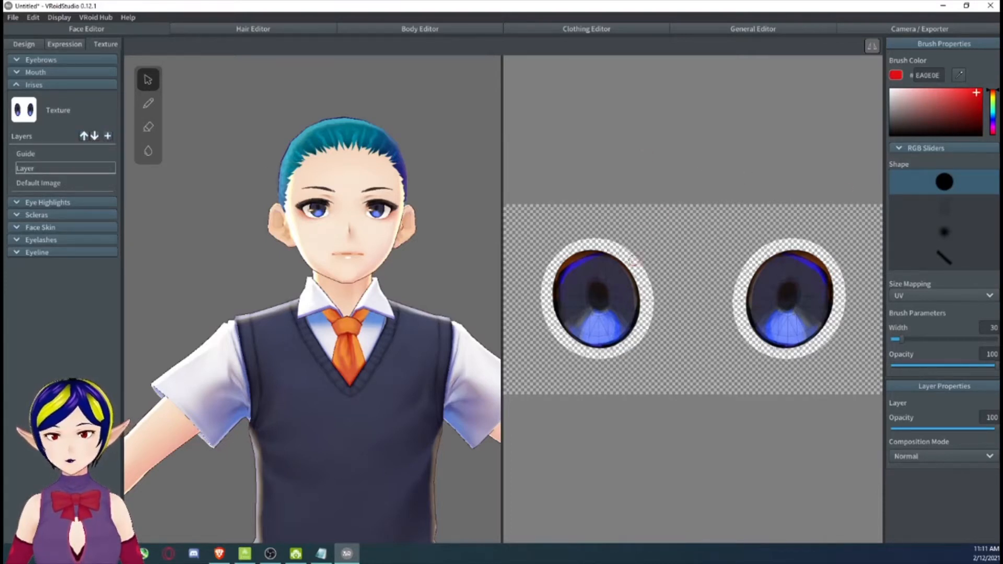
pyautogui.moveTo(954, 341); pyautogui.dragTo(967, 339)
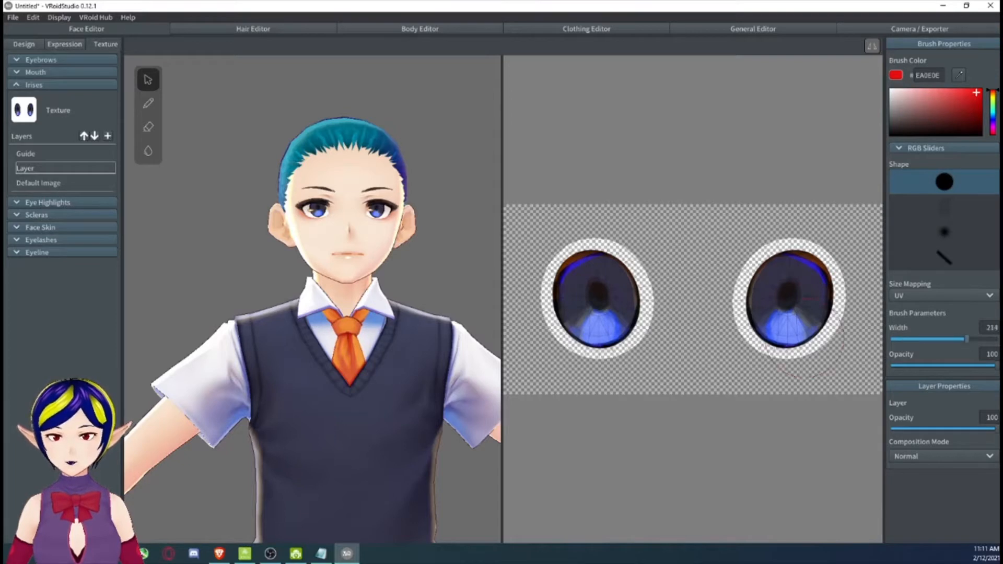
# Try covering one iris in red while varying the layer's opacity, and undo the painting.
pyautogui.moveTo(627, 272)
pyautogui.mouseDown()
pyautogui.moveTo(589, 296)
pyautogui.moveTo(608, 309)
pyautogui.moveTo(565, 314)
pyautogui.moveTo(554, 282)
pyautogui.moveTo(597, 297)
pyautogui.moveTo(585, 285)
pyautogui.mouseUp()
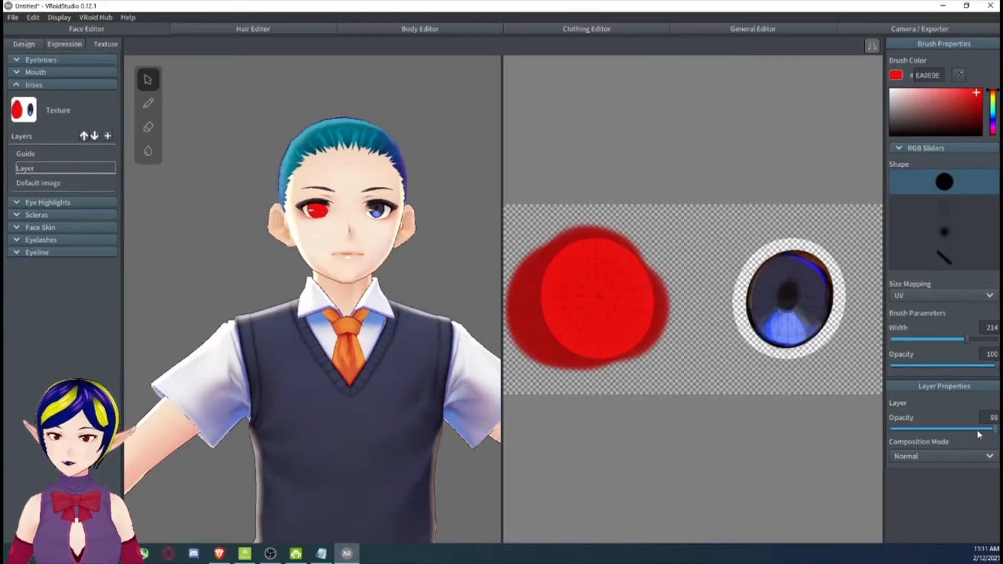
pyautogui.moveTo(995, 430)
pyautogui.mouseDown()
pyautogui.moveTo(928, 433)
pyautogui.moveTo(996, 429)
pyautogui.mouseUp()
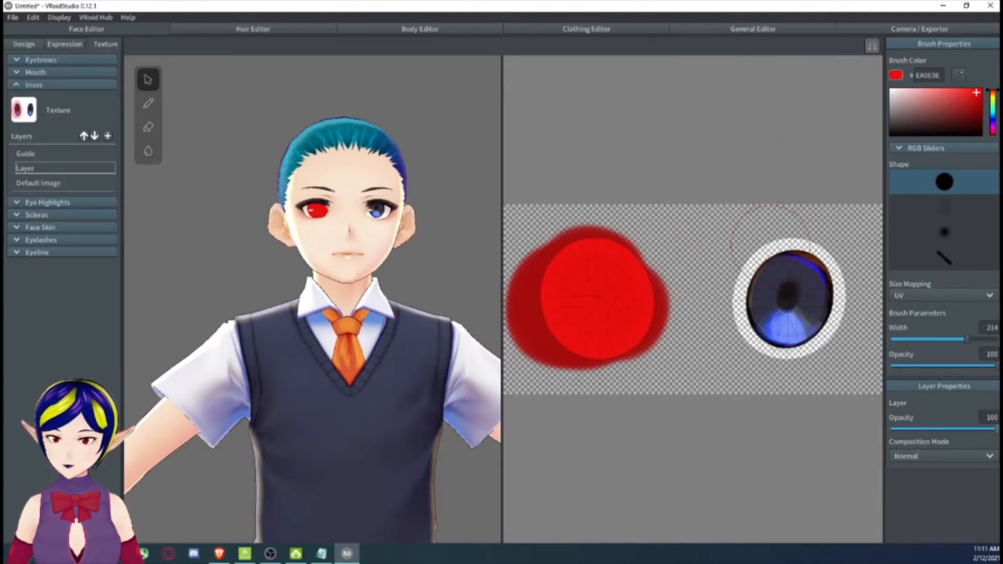
pyautogui.hotkey('ctrl', 'z')
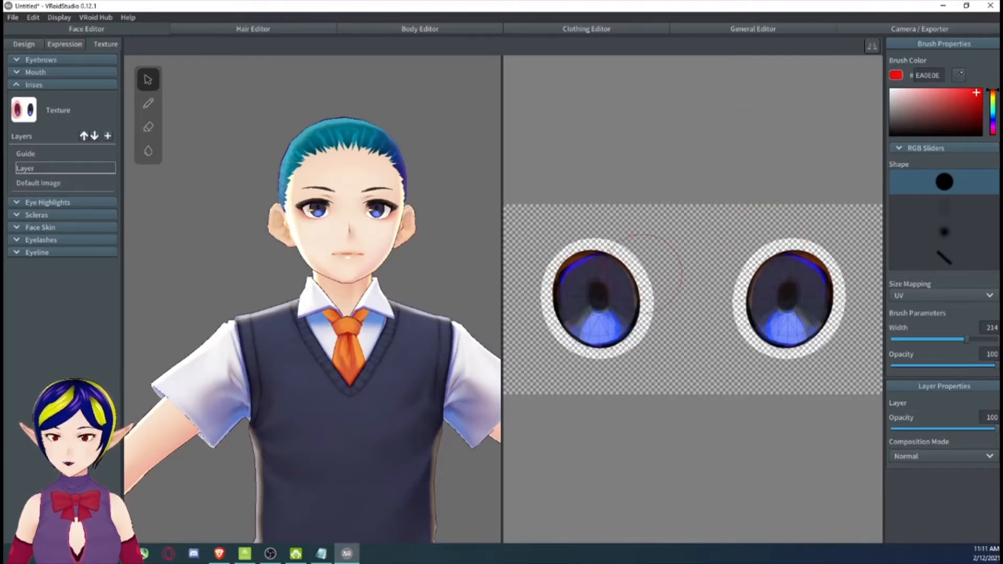
# Try painting both irises solid red with mirrored strokes, undo the painting and switch to the eraser.
pyautogui.moveTo(598, 298)
pyautogui.mouseDown()
pyautogui.moveTo(585, 321)
pyautogui.moveTo(606, 279)
pyautogui.moveTo(595, 324)
pyautogui.mouseUp()
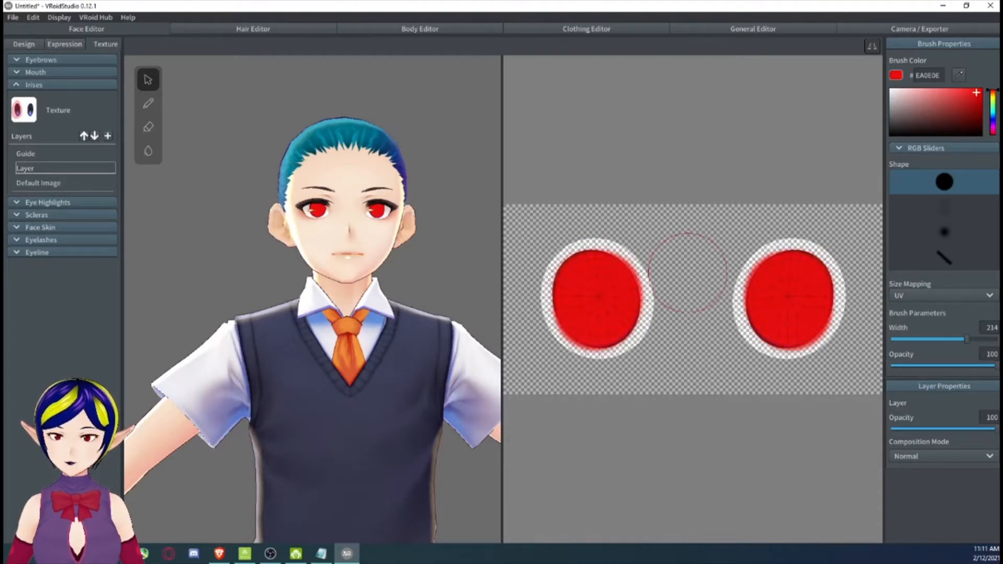
pyautogui.hotkey('ctrl', 'z')
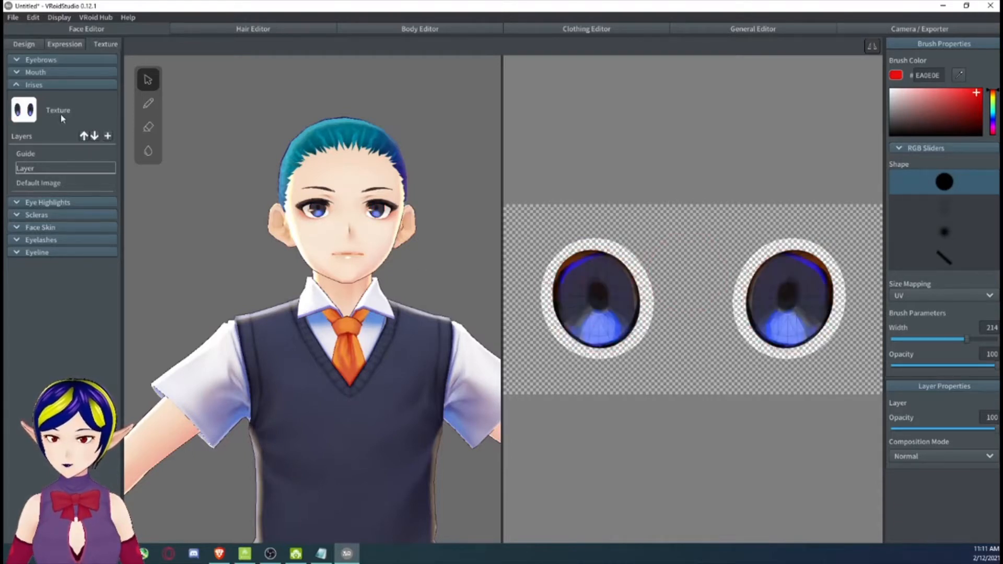
pyautogui.click(148, 127)
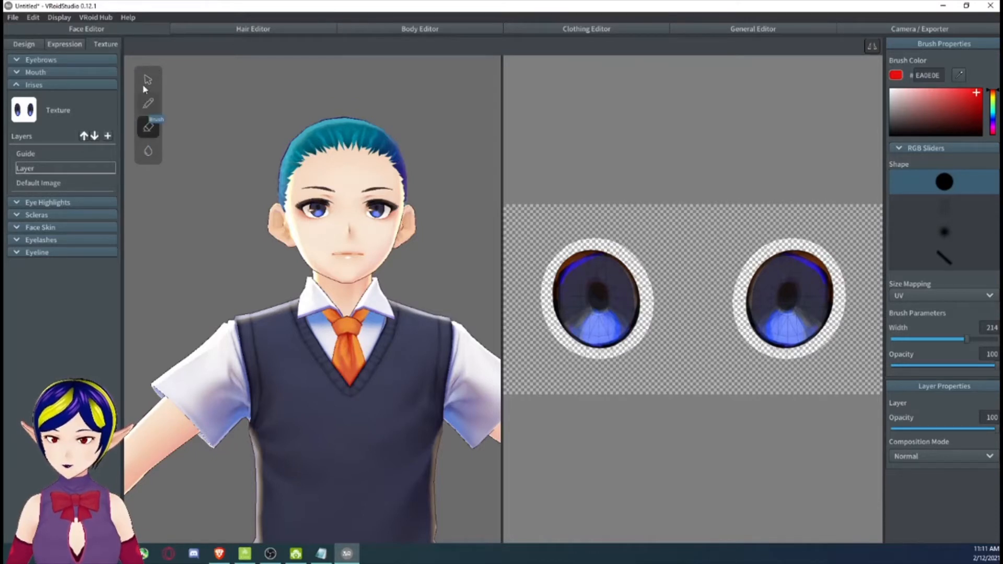
# Open the Body Editor and examine the full list of body design parameters, from Shortness down to Finger Thickness.
pyautogui.click(383, 30)
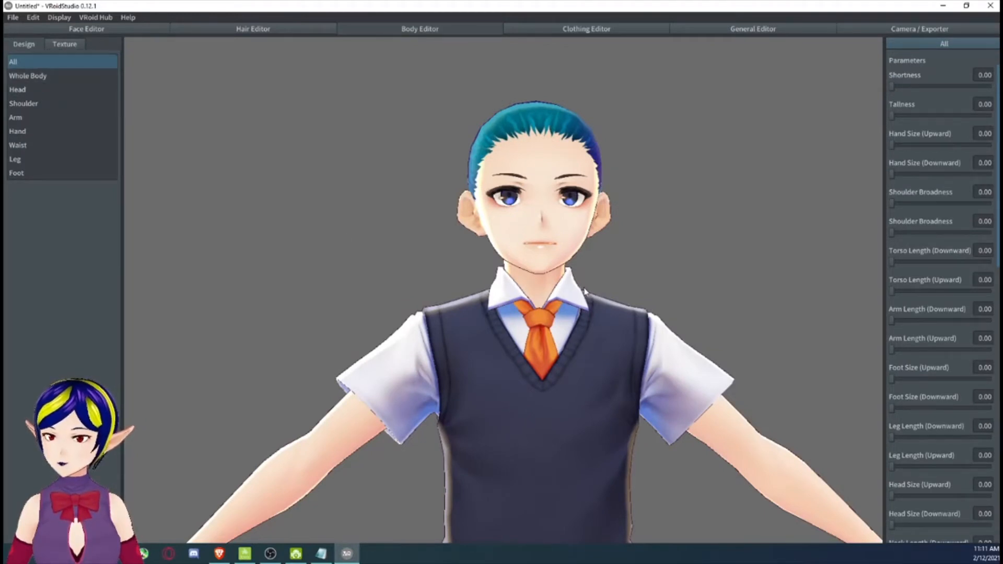
pyautogui.scroll(-3, 586, 292)
pyautogui.moveTo(610, 427); pyautogui.dragTo(589, 298, button='middle')
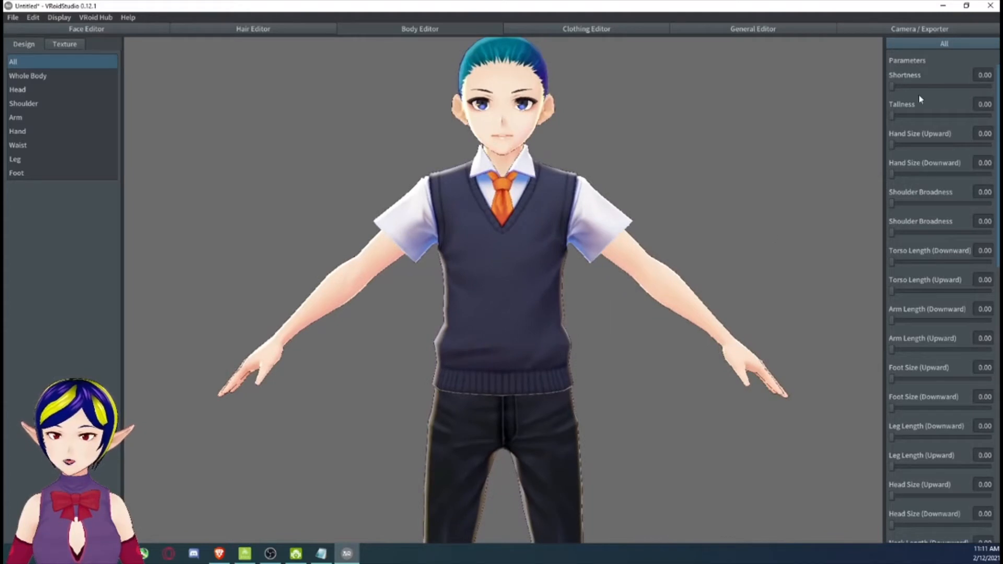
pyautogui.moveTo(892, 87)
pyautogui.mouseDown()
pyautogui.moveTo(936, 88)
pyautogui.moveTo(892, 87)
pyautogui.mouseUp()
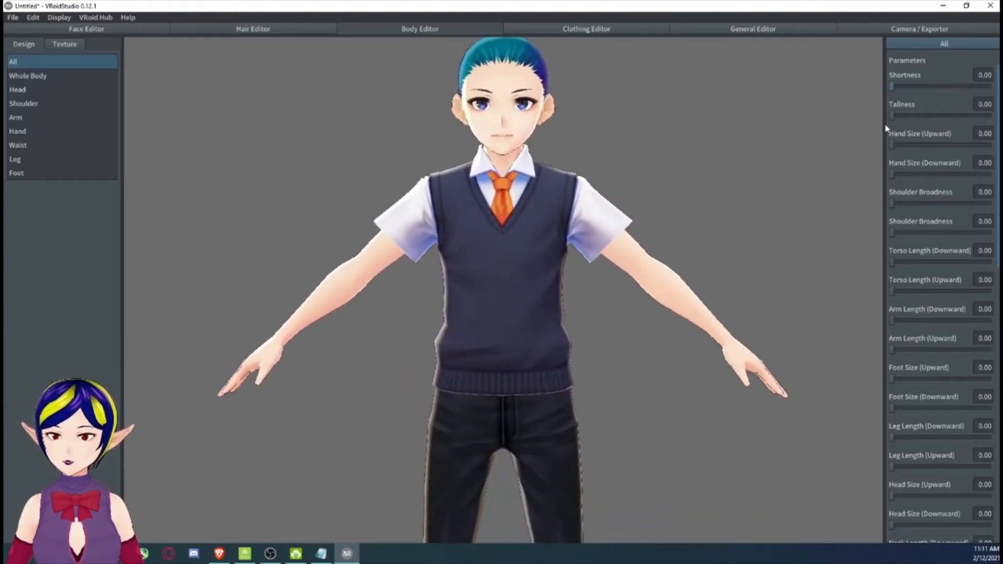
pyautogui.moveTo(894, 202)
pyautogui.mouseDown()
pyautogui.moveTo(951, 205)
pyautogui.moveTo(887, 208)
pyautogui.mouseUp()
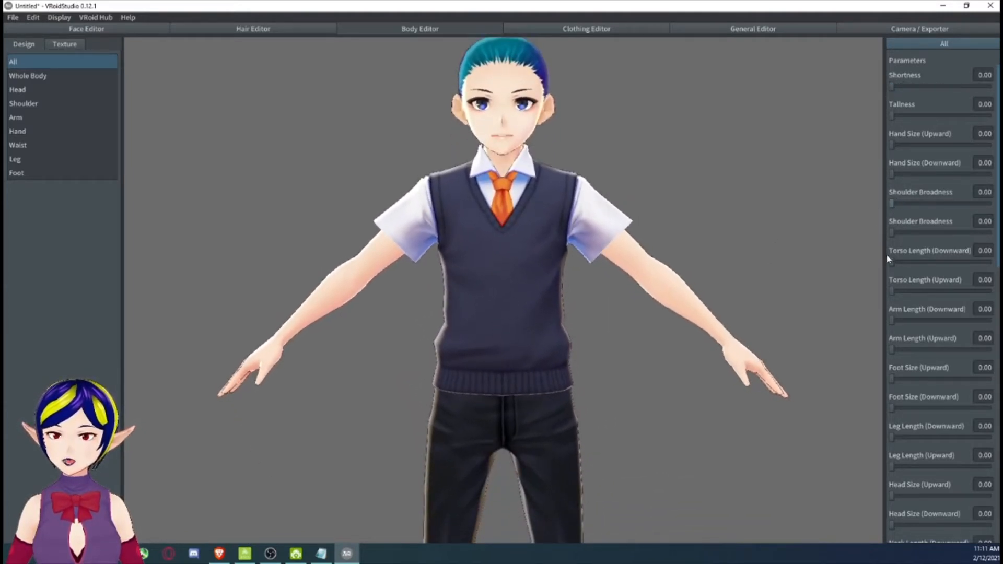
pyautogui.moveTo(892, 262); pyautogui.dragTo(897, 303)
pyautogui.scroll(-5, 903, 304)
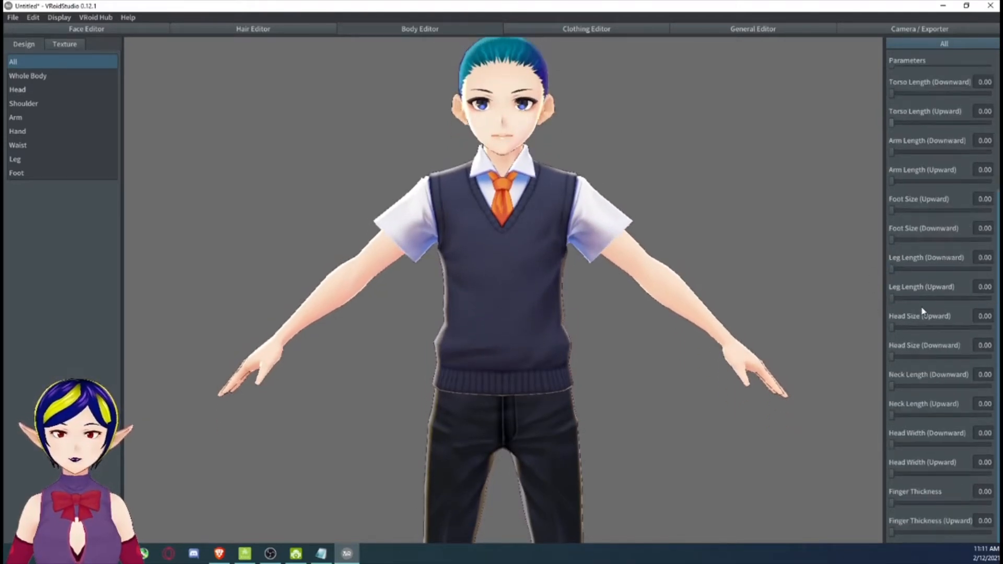
# Look through the Arm, Waist and Foot groups of the body design parameters.
pyautogui.click(45, 117)
pyautogui.click(42, 145)
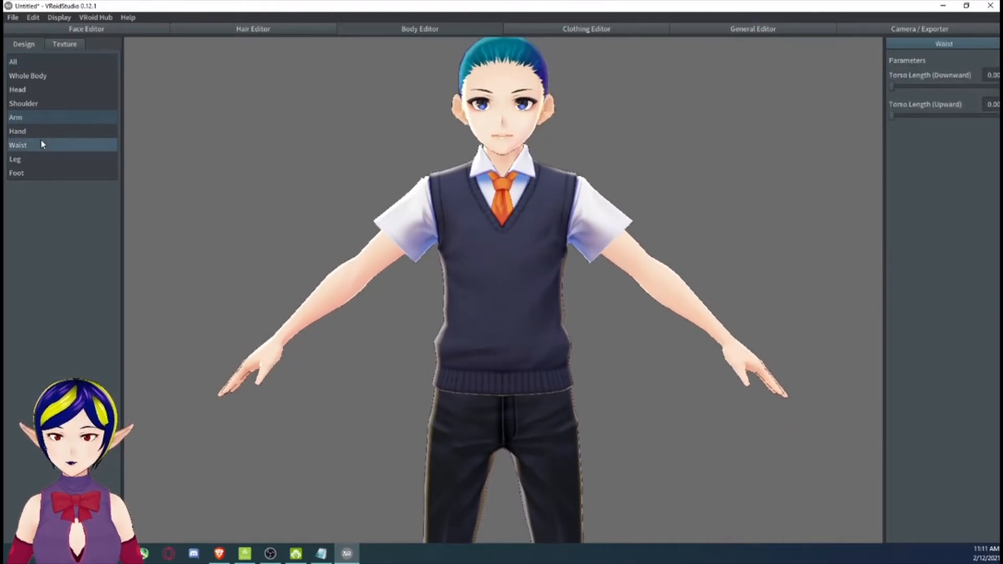
pyautogui.click(51, 173)
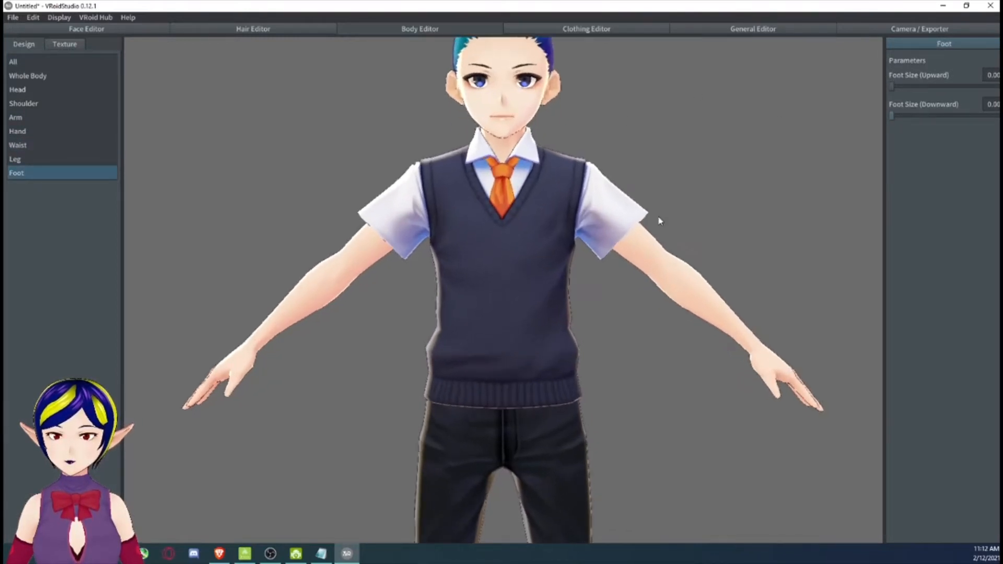
pyautogui.scroll(2, 661, 229)
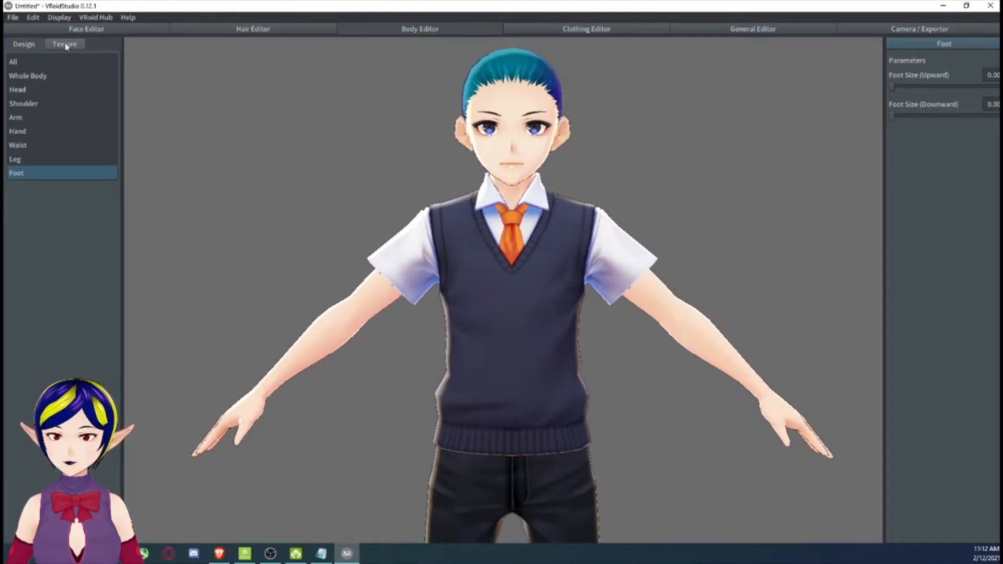
# Open the body texture for editing and select its blank paint layer.
pyautogui.click(66, 45)
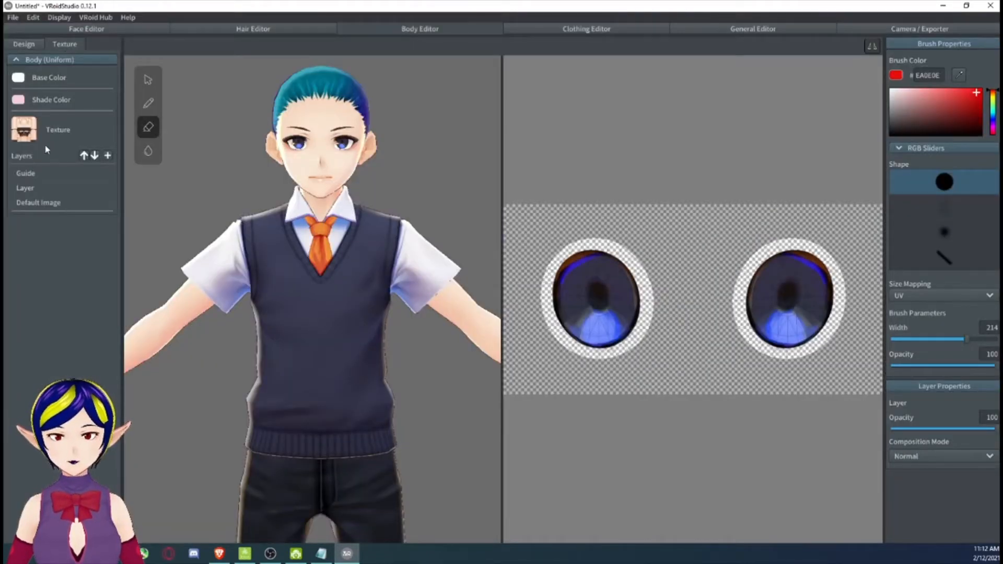
pyautogui.click(57, 205)
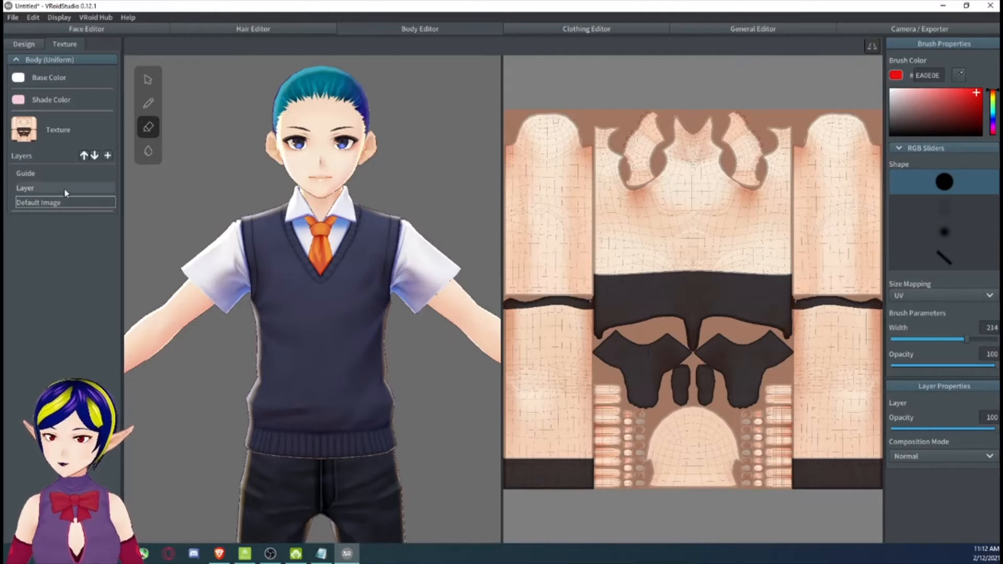
pyautogui.click(65, 191)
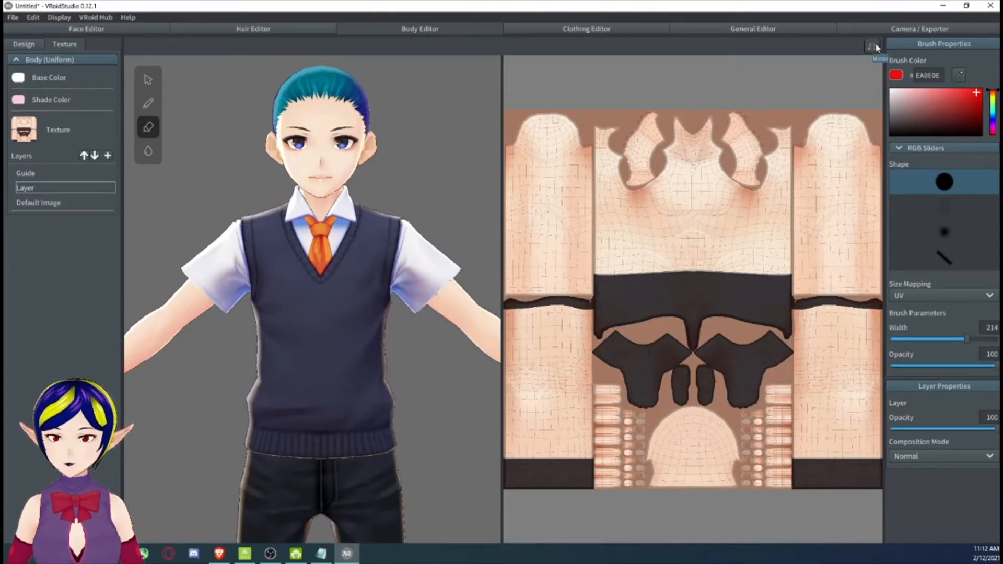
# Try a red brush stroke 139 wide down one arm in the body texture, inspect it on the model, and undo it.
pyautogui.moveTo(967, 340); pyautogui.dragTo(940, 340)
pyautogui.moveTo(448, 314); pyautogui.dragTo(331, 376, button='right')
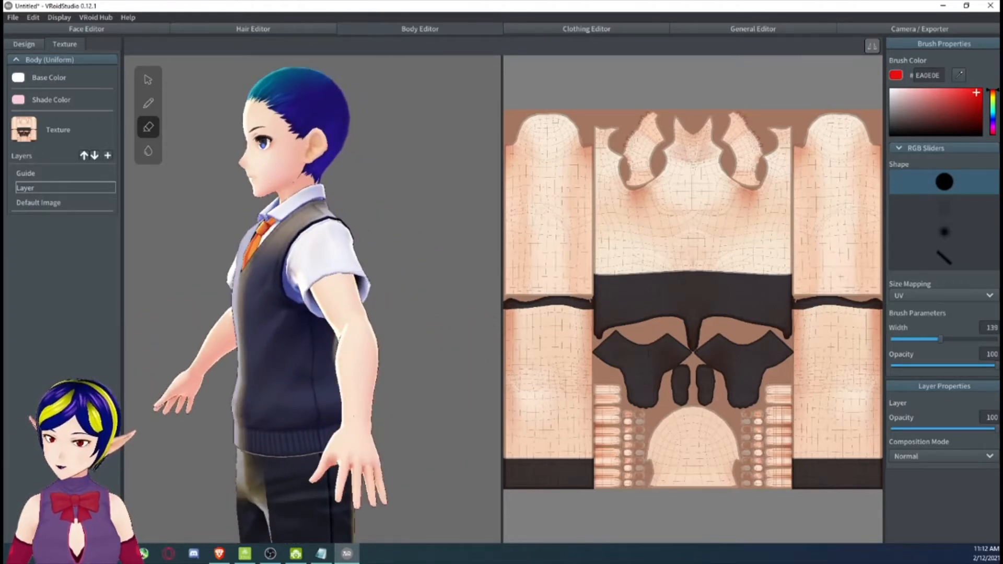
pyautogui.click(148, 103)
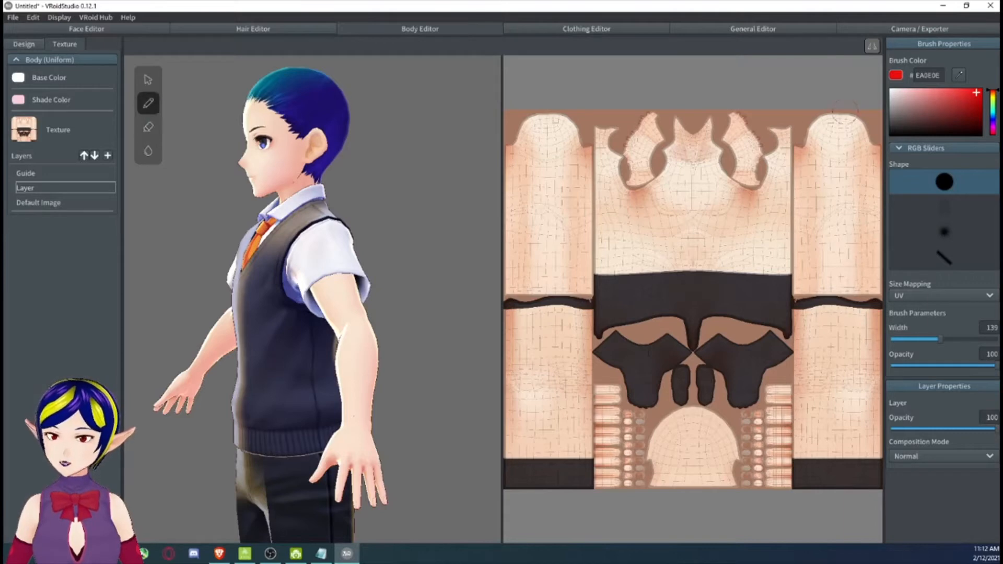
pyautogui.moveTo(842, 111); pyautogui.dragTo(841, 310)
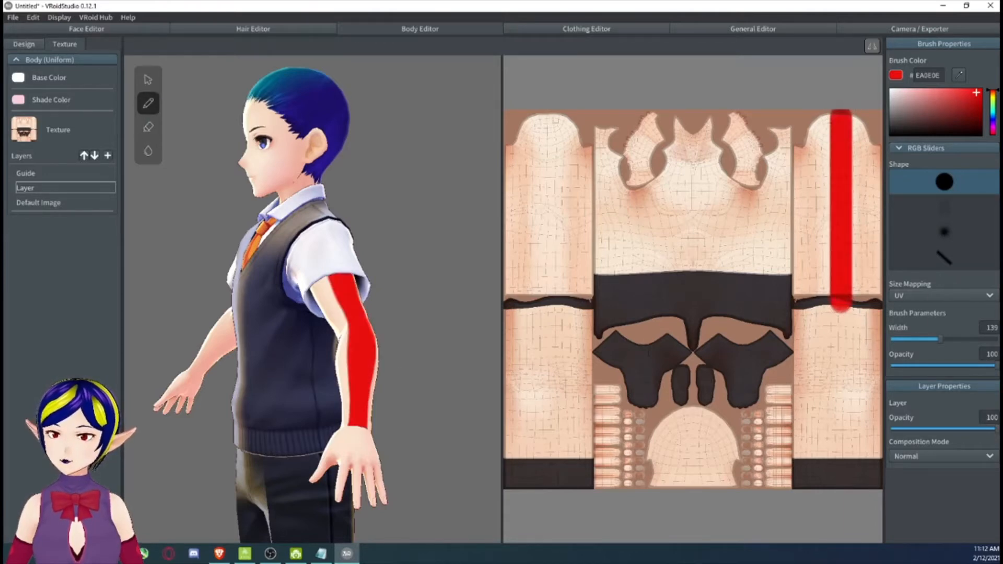
pyautogui.moveTo(308, 360); pyautogui.dragTo(418, 353, button='right')
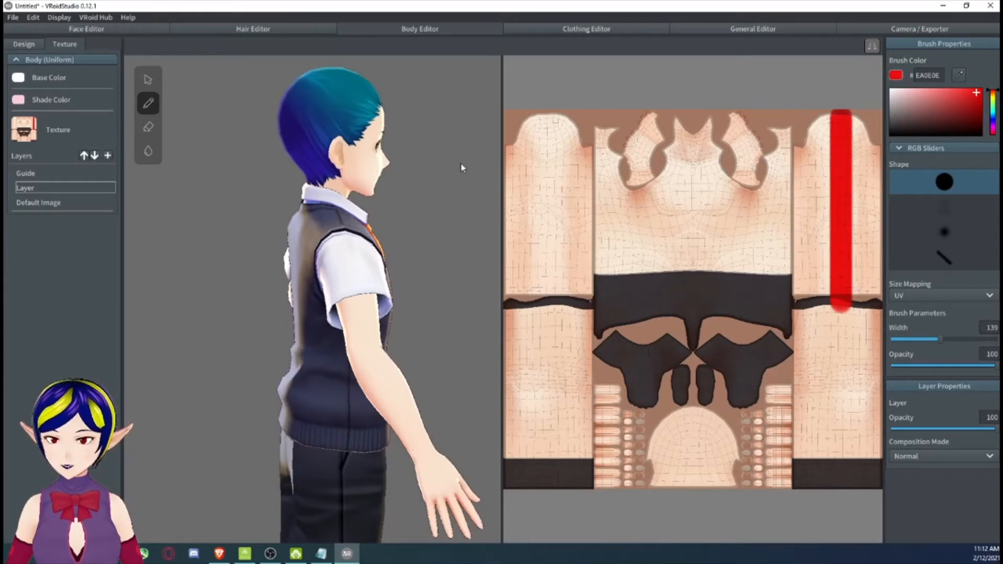
pyautogui.moveTo(461, 167); pyautogui.dragTo(384, 208, button='right')
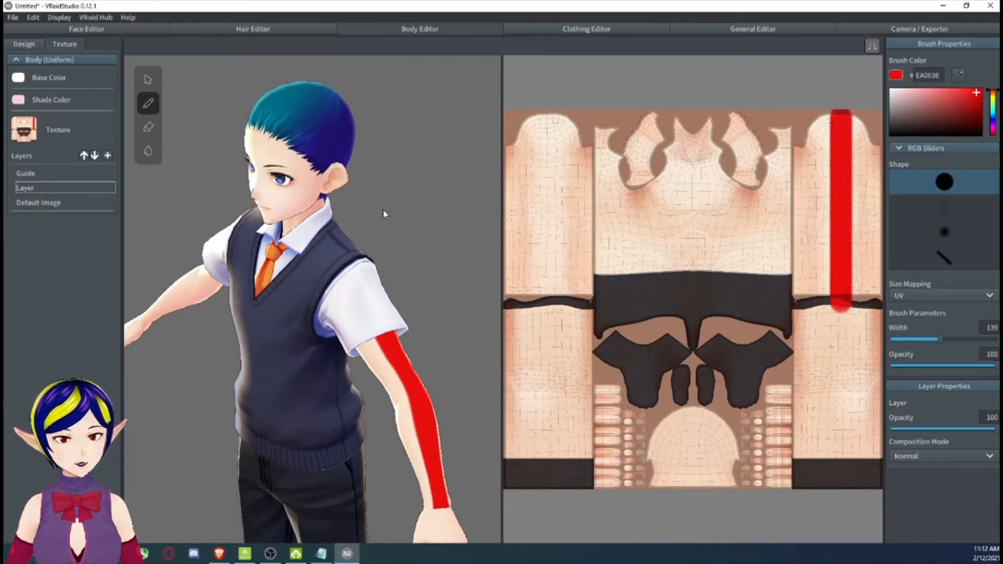
pyautogui.hotkey('ctrl', 'z')
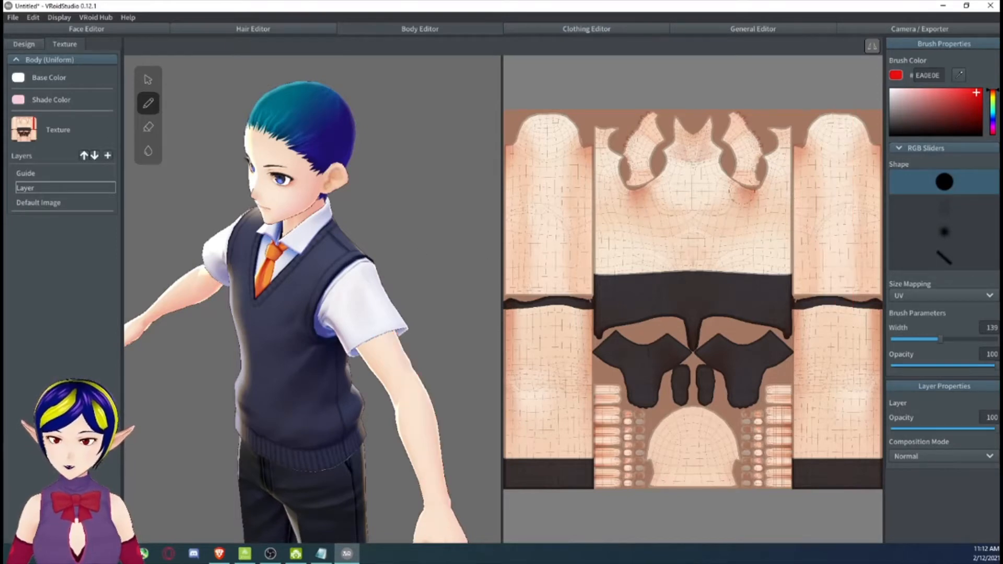
# Try a red brush stroke on one shoulder piece of the body texture, check the model, and undo it.
pyautogui.scroll(4, 706, 226)
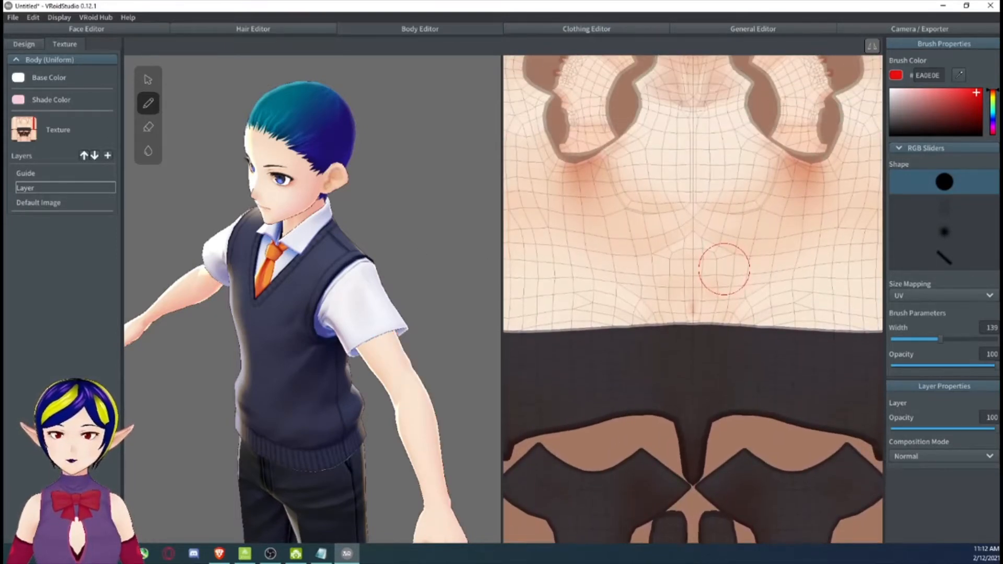
pyautogui.moveTo(725, 269); pyautogui.dragTo(726, 274, button='middle')
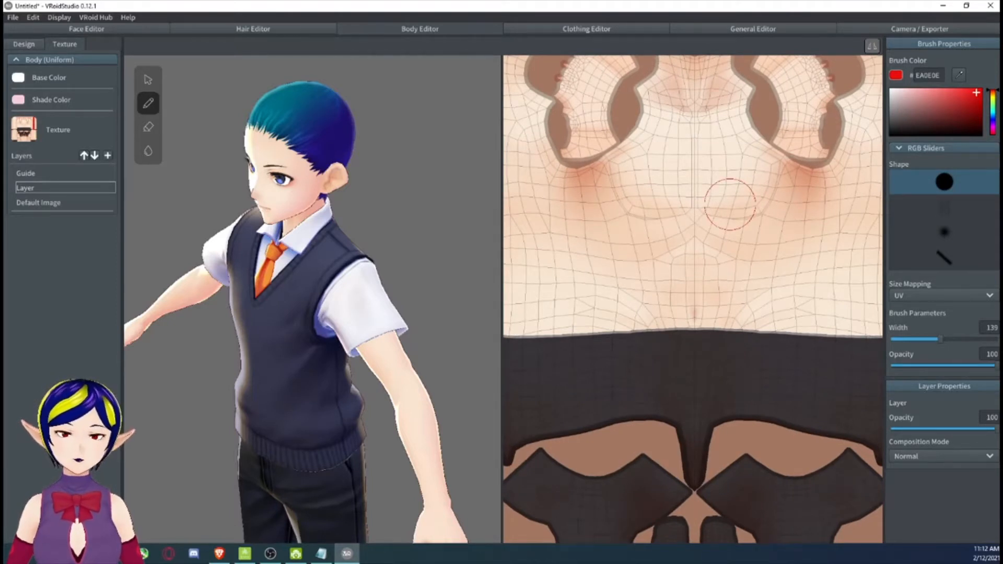
pyautogui.moveTo(730, 204)
pyautogui.mouseDown(button='middle')
pyautogui.moveTo(732, 225)
pyautogui.moveTo(684, 260)
pyautogui.mouseUp(button='middle')
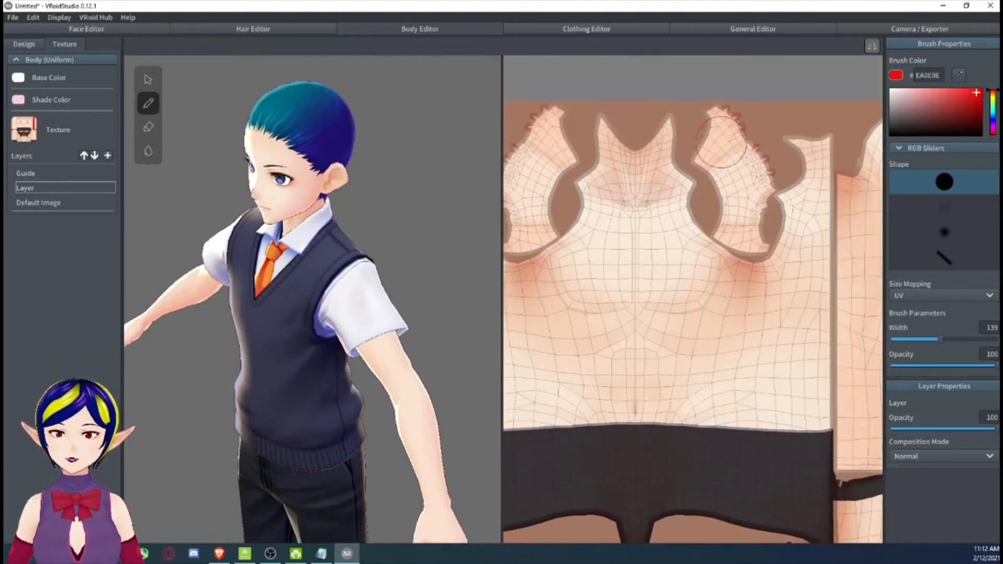
pyautogui.moveTo(724, 124)
pyautogui.mouseDown()
pyautogui.moveTo(749, 165)
pyautogui.moveTo(759, 207)
pyautogui.mouseUp()
pyautogui.moveTo(448, 407); pyautogui.dragTo(444, 345, button='middle')
pyautogui.hotkey('ctrl', 'z')
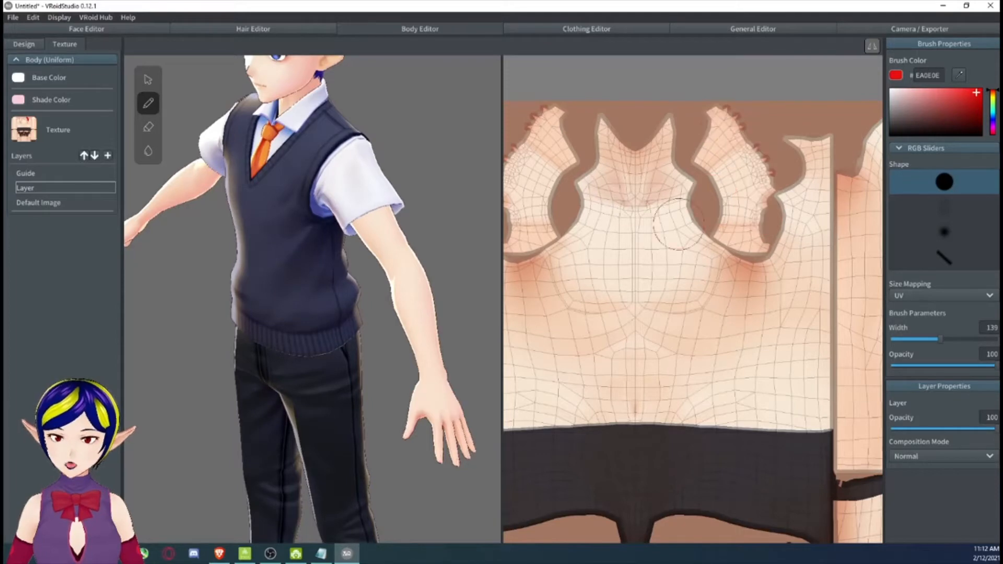
# Try painting a red patch on the forearm directly on the 3D model, check it in the texture, and undo it.
pyautogui.moveTo(303, 291); pyautogui.dragTo(328, 293, button='right')
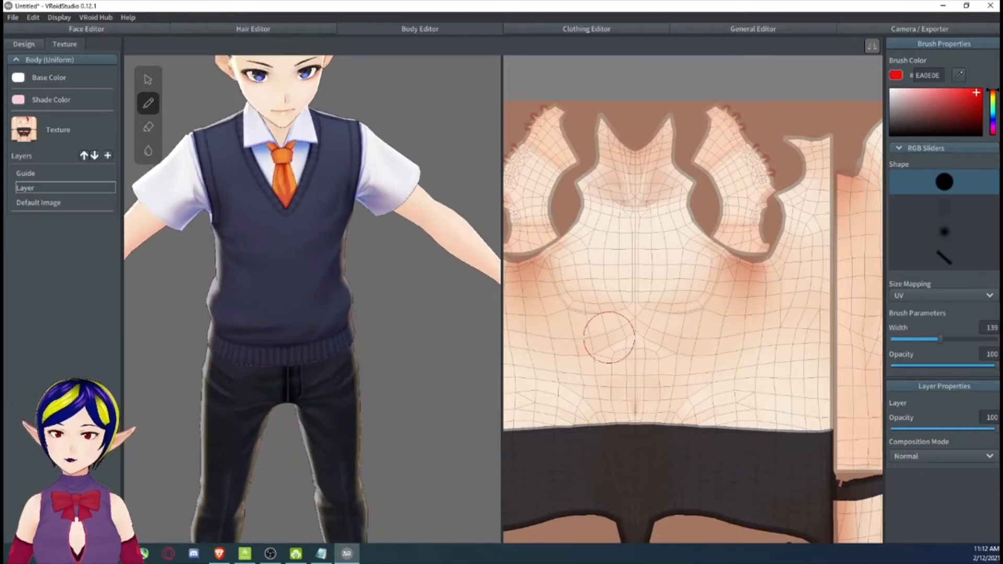
pyautogui.moveTo(609, 338); pyautogui.dragTo(712, 197, button='middle')
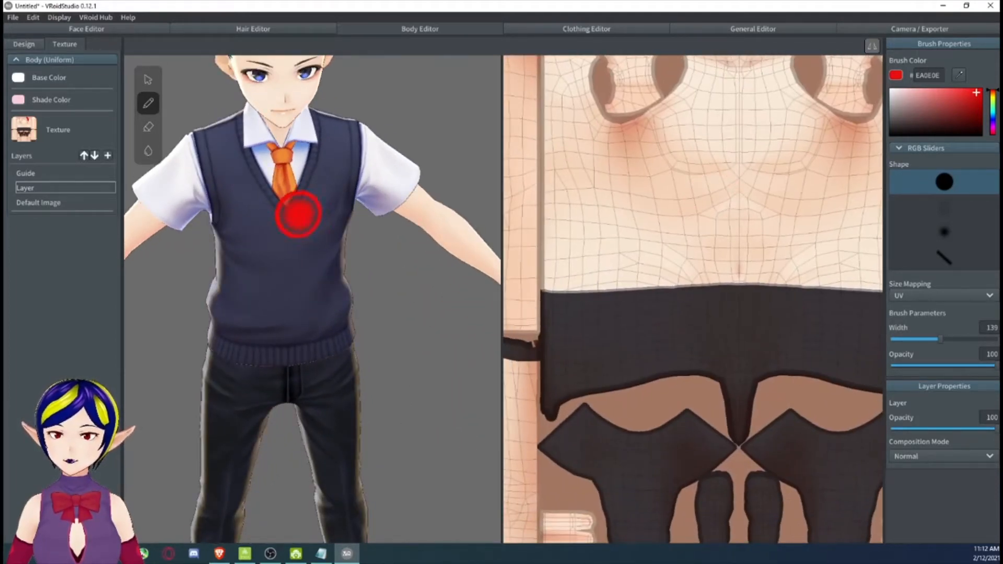
pyautogui.moveTo(296, 213)
pyautogui.mouseDown(button='right')
pyautogui.moveTo(492, 285)
pyautogui.moveTo(336, 370)
pyautogui.mouseUp(button='right')
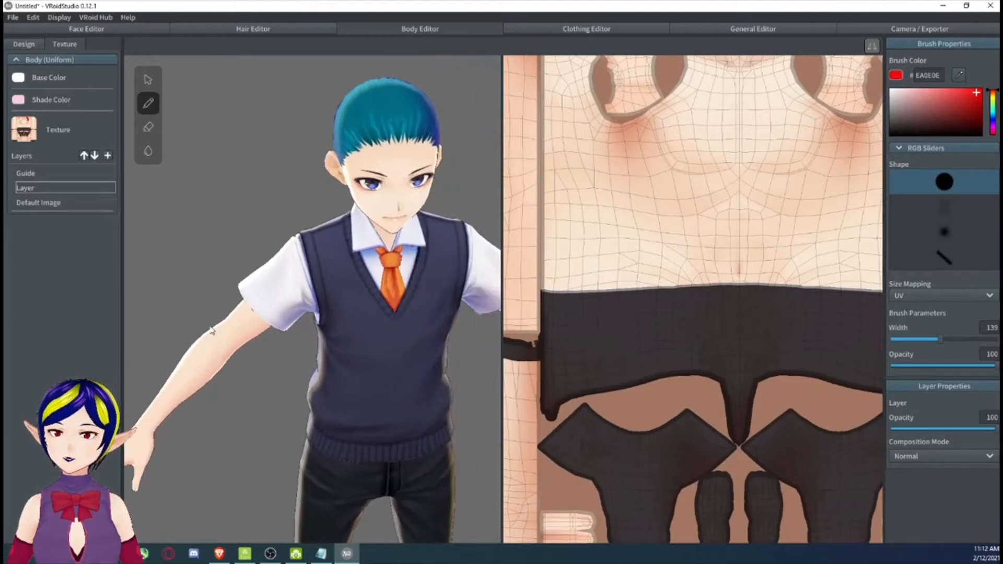
pyautogui.moveTo(207, 341); pyautogui.dragTo(231, 373)
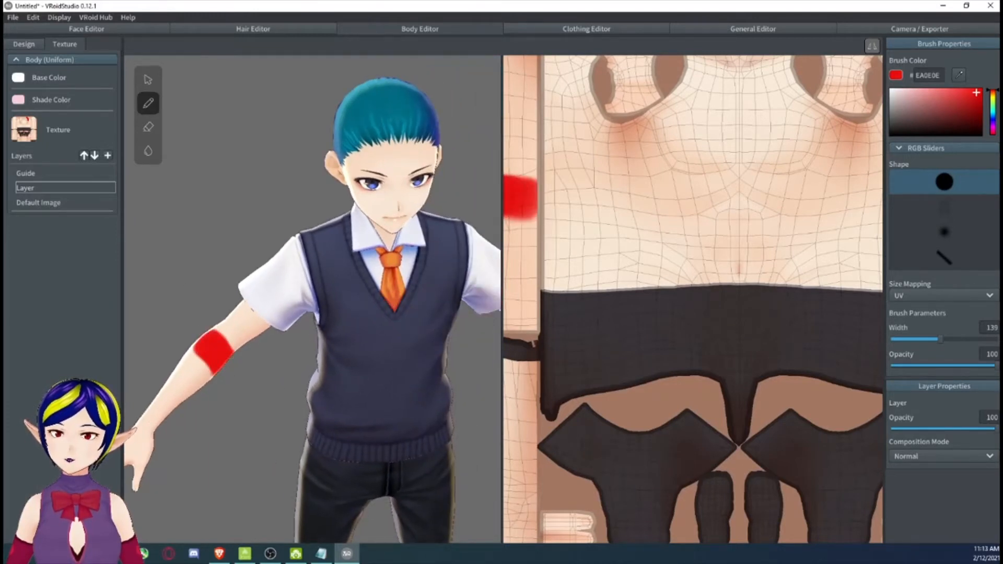
pyautogui.scroll(-2, 630, 245)
pyautogui.scroll(-2, 630, 245)
pyautogui.moveTo(754, 329); pyautogui.dragTo(700, 320, button='middle')
pyautogui.hotkey('ctrl', 'z')
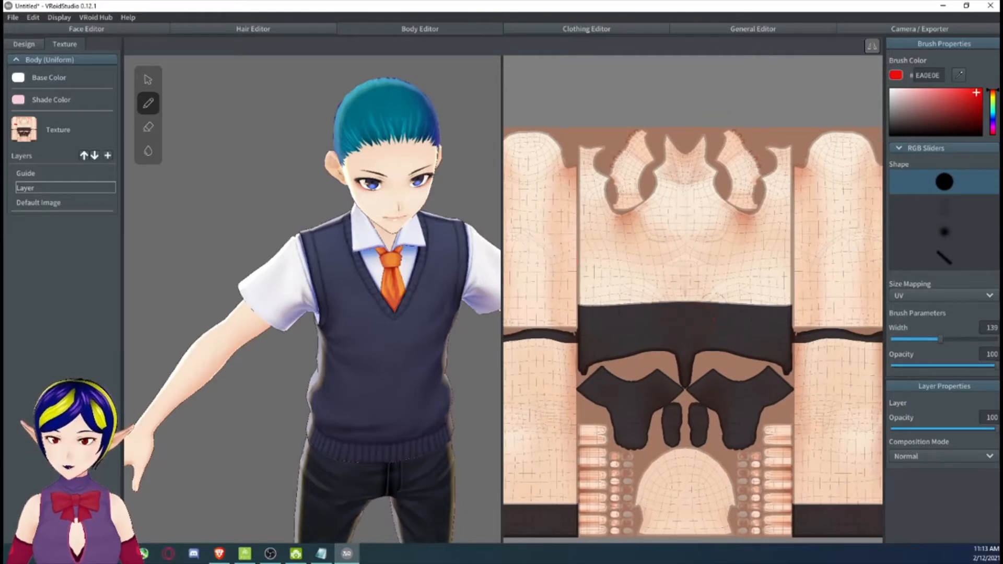
# Set the brush width to 77 with 100 opacity, and set the layer's opacity to 99.
pyautogui.moveTo(914, 341); pyautogui.dragTo(918, 339)
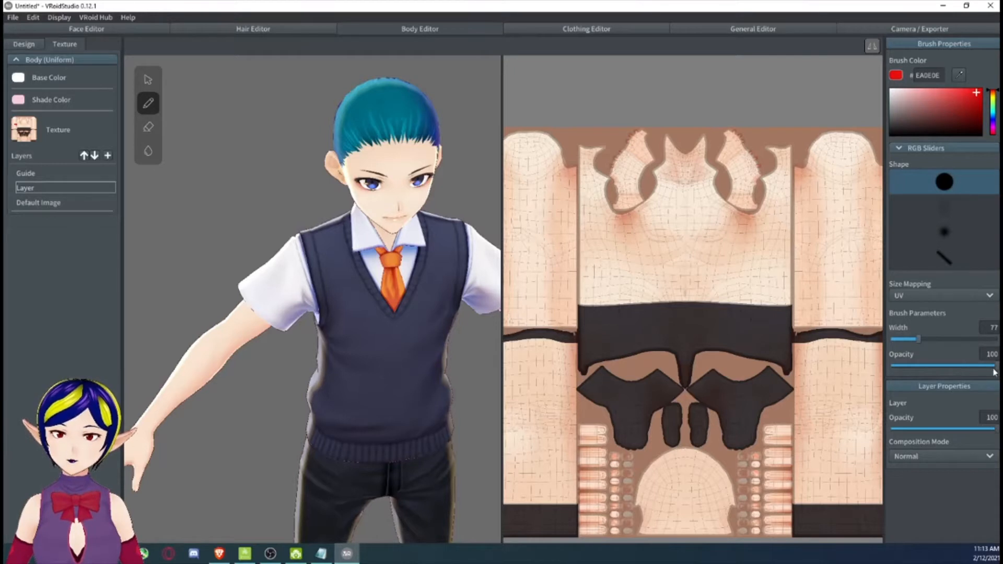
pyautogui.moveTo(995, 366)
pyautogui.mouseDown()
pyautogui.moveTo(937, 374)
pyautogui.moveTo(996, 371)
pyautogui.mouseUp()
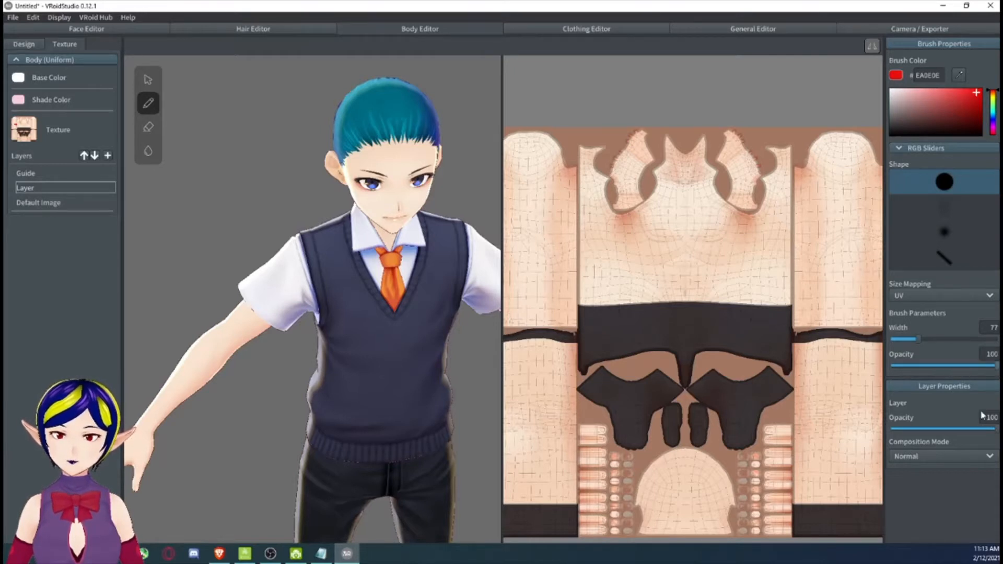
pyautogui.moveTo(994, 429)
pyautogui.mouseDown()
pyautogui.moveTo(976, 430)
pyautogui.moveTo(992, 429)
pyautogui.mouseUp()
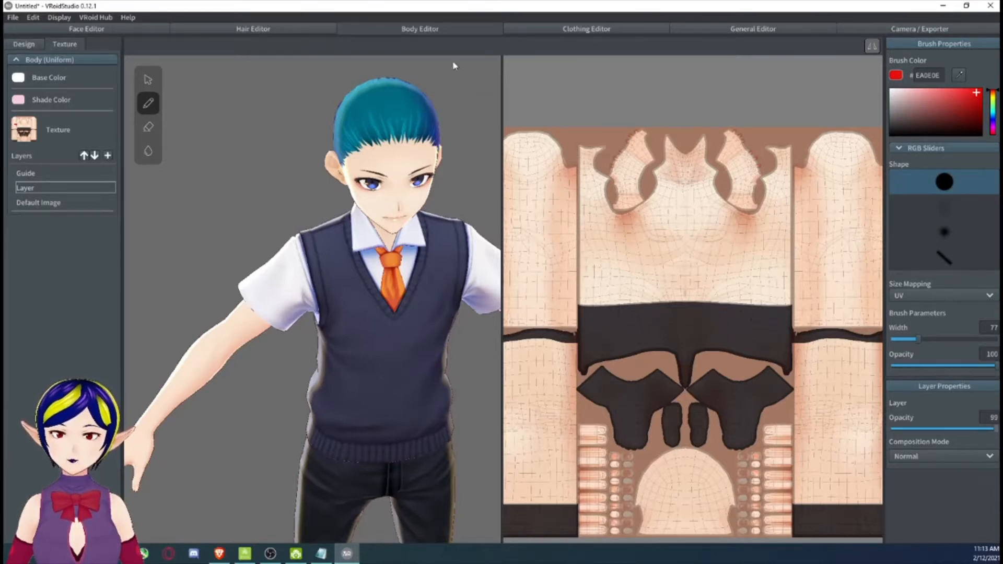
# Open the Clothing Editor and apply the Onepiece clothing preset to the avatar.
pyautogui.click(586, 31)
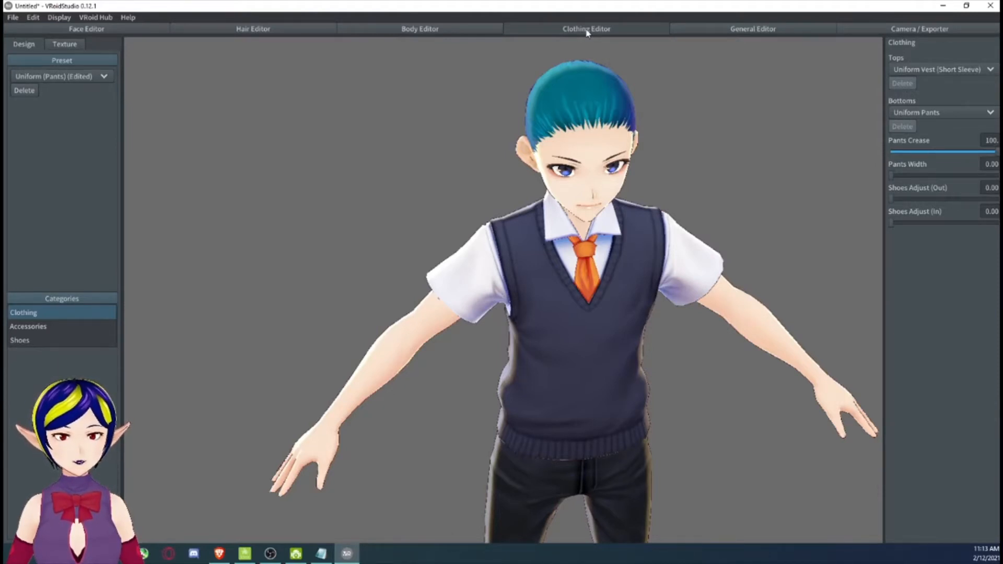
pyautogui.click(69, 77)
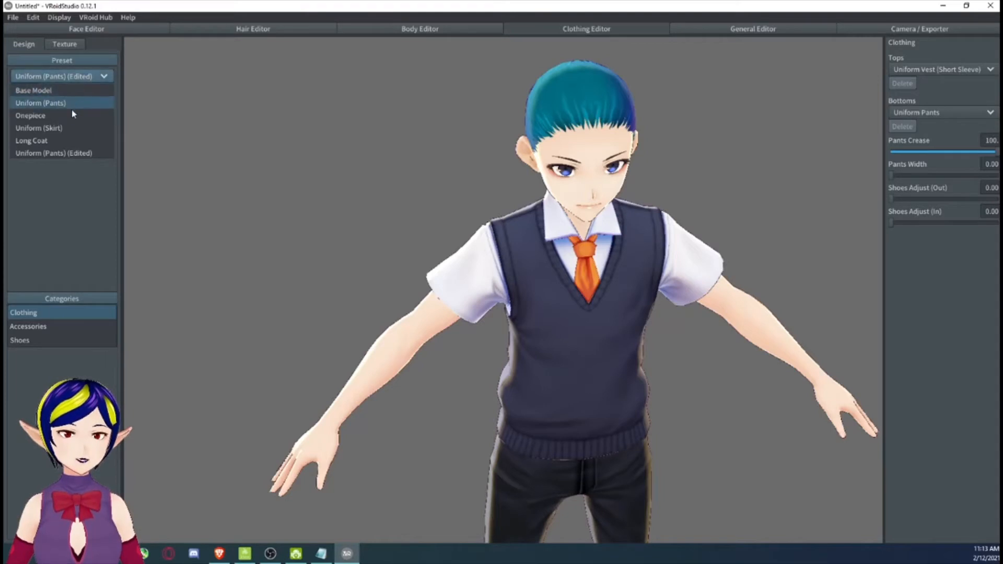
pyautogui.click(58, 115)
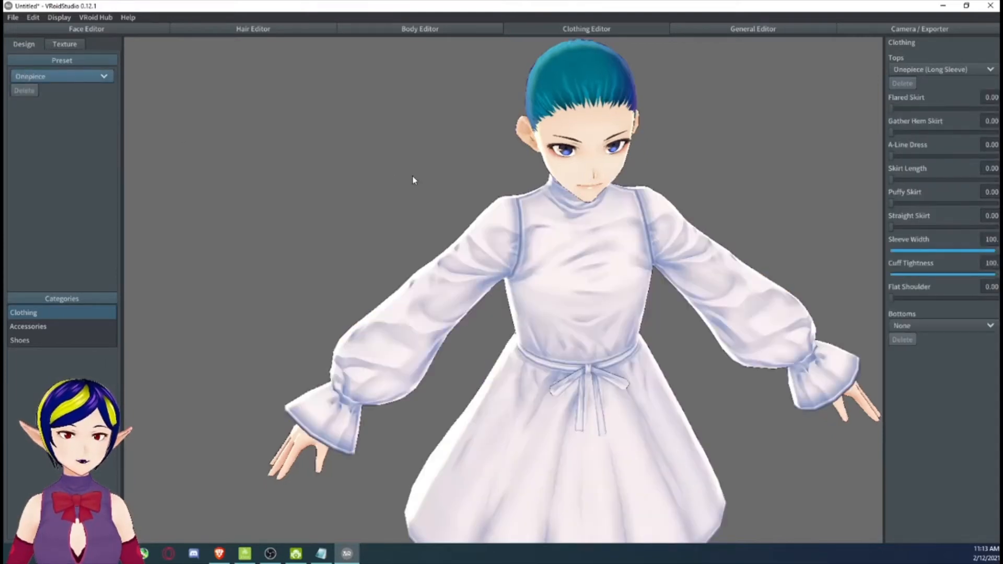
# Examine the Onepiece dress on the avatar and apply the Long Coat clothing preset.
pyautogui.moveTo(442, 177); pyautogui.dragTo(421, 158, button='right')
pyautogui.scroll(-2, 493, 205)
pyautogui.scroll(1, 507, 211)
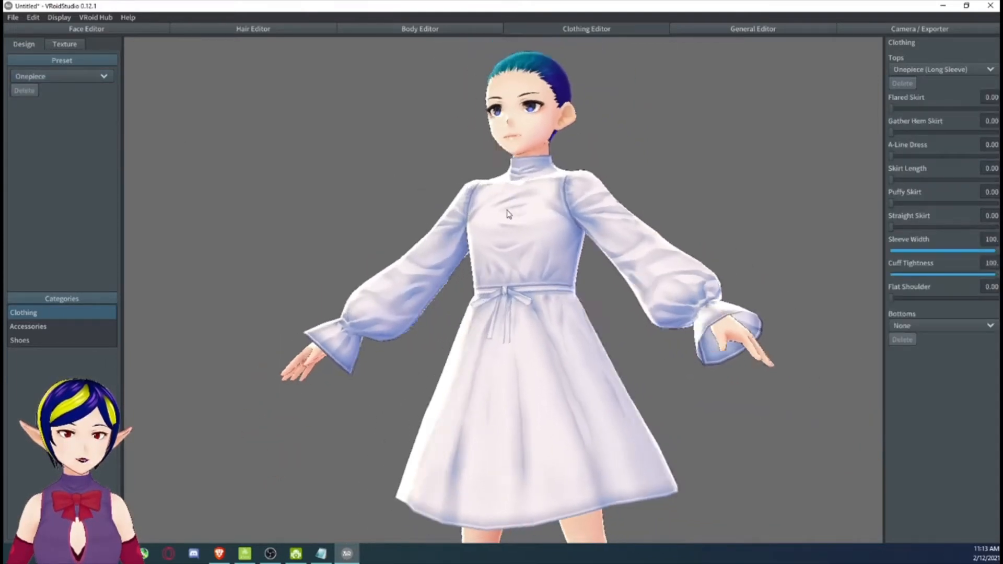
pyautogui.moveTo(507, 210); pyautogui.dragTo(507, 210, button='right')
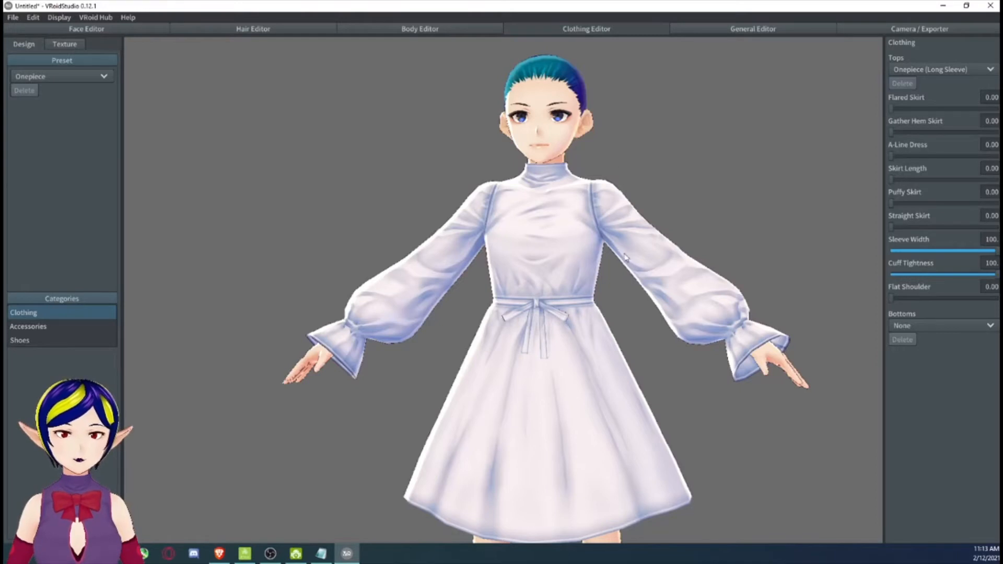
pyautogui.click(54, 76)
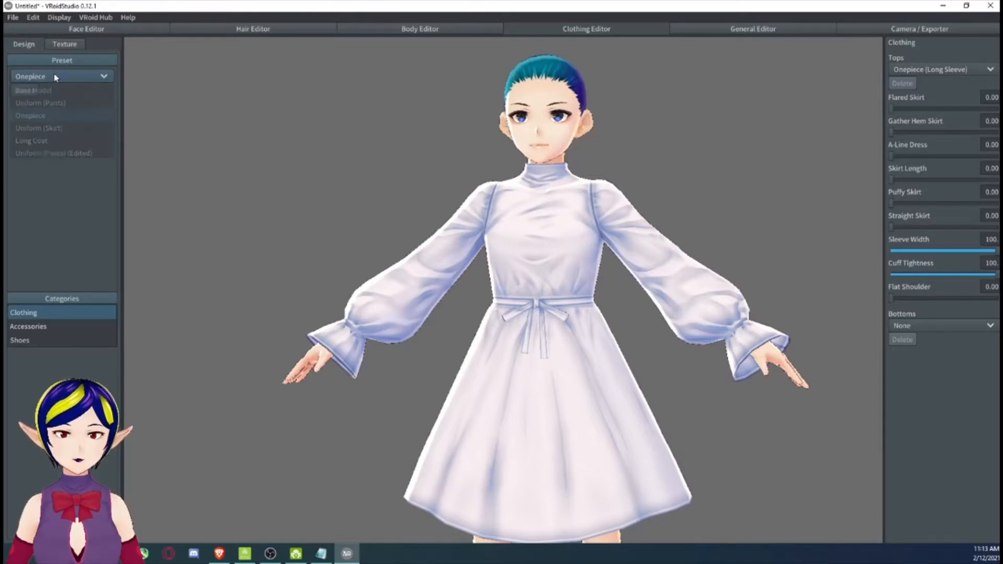
pyautogui.click(54, 140)
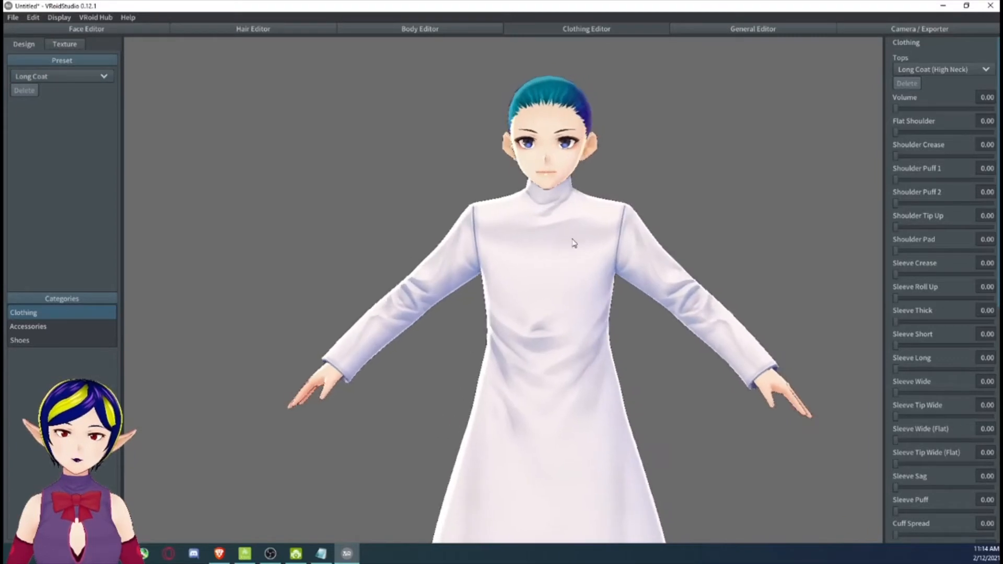
# Try the Onepiece (Pencil Skirt) and long-sleeved Uniform Vest (Skirt) tops, and set the top to None.
pyautogui.click(936, 71)
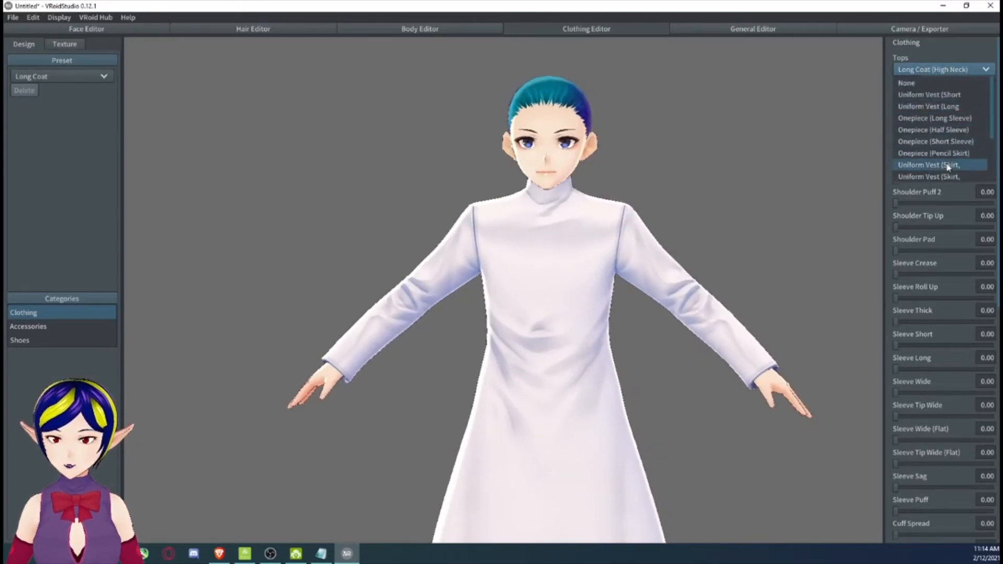
pyautogui.click(933, 154)
pyautogui.click(938, 71)
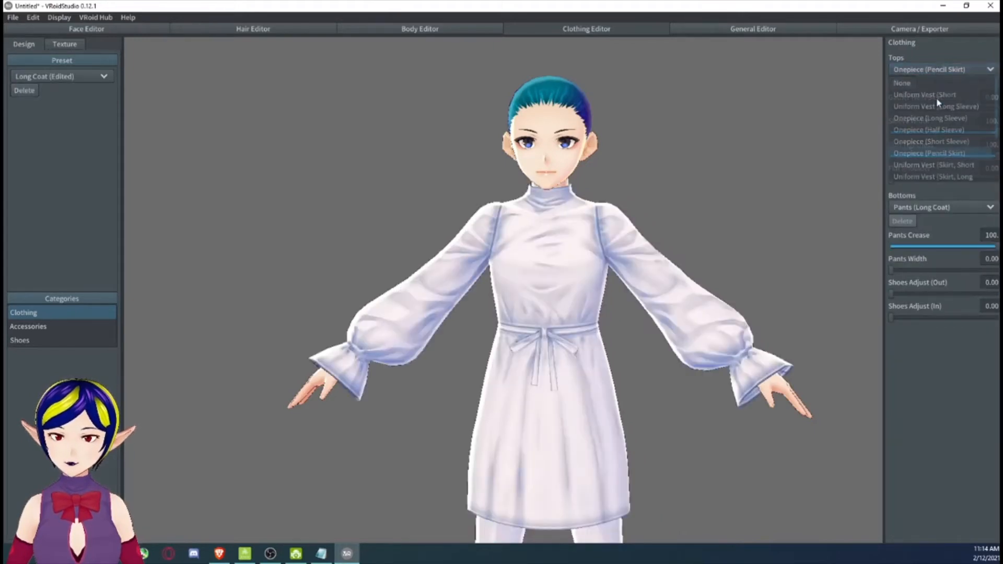
pyautogui.click(946, 177)
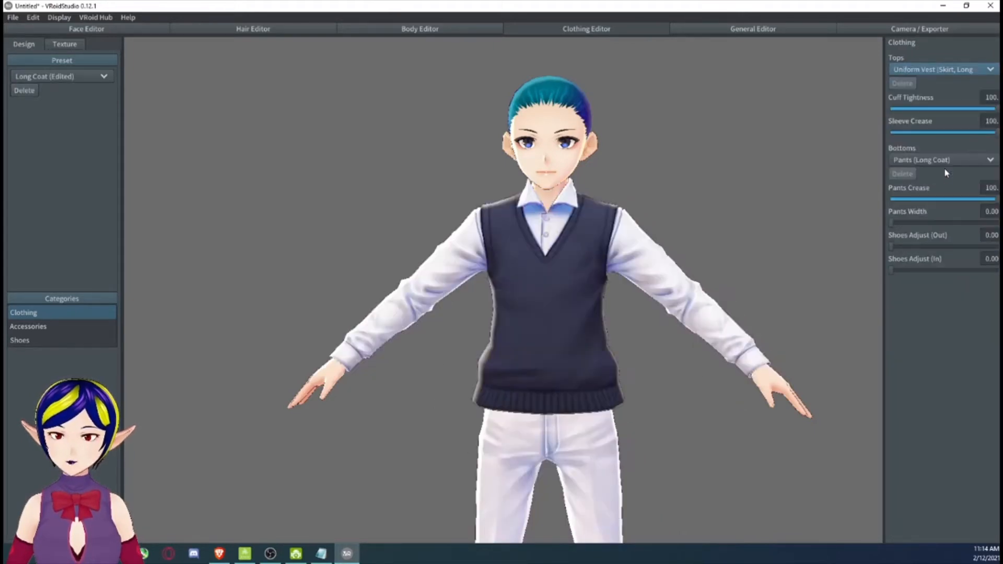
pyautogui.click(946, 71)
pyautogui.click(927, 82)
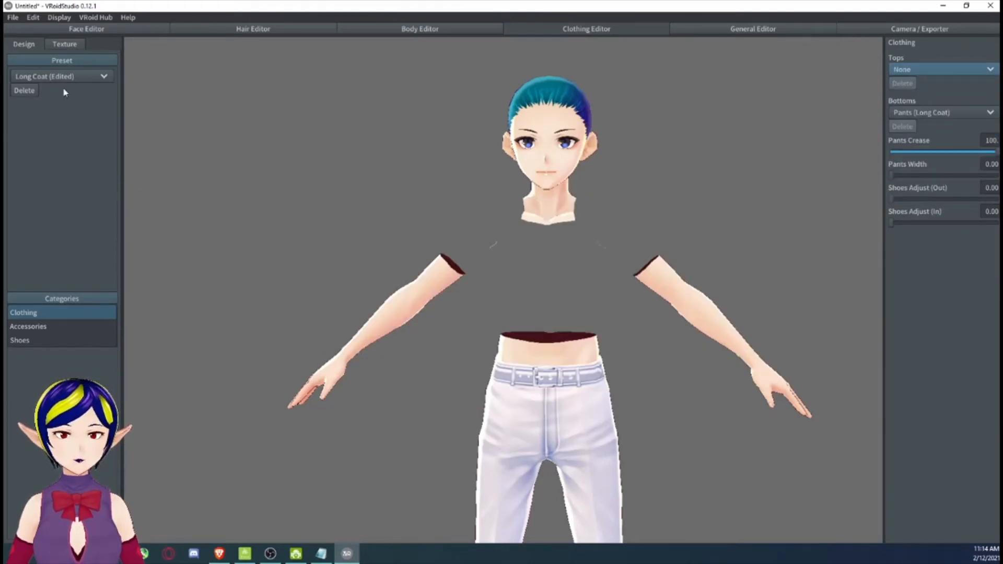
pyautogui.moveTo(555, 262)
pyautogui.mouseDown(button='right')
pyautogui.moveTo(570, 264)
pyautogui.moveTo(549, 264)
pyautogui.mouseUp(button='right')
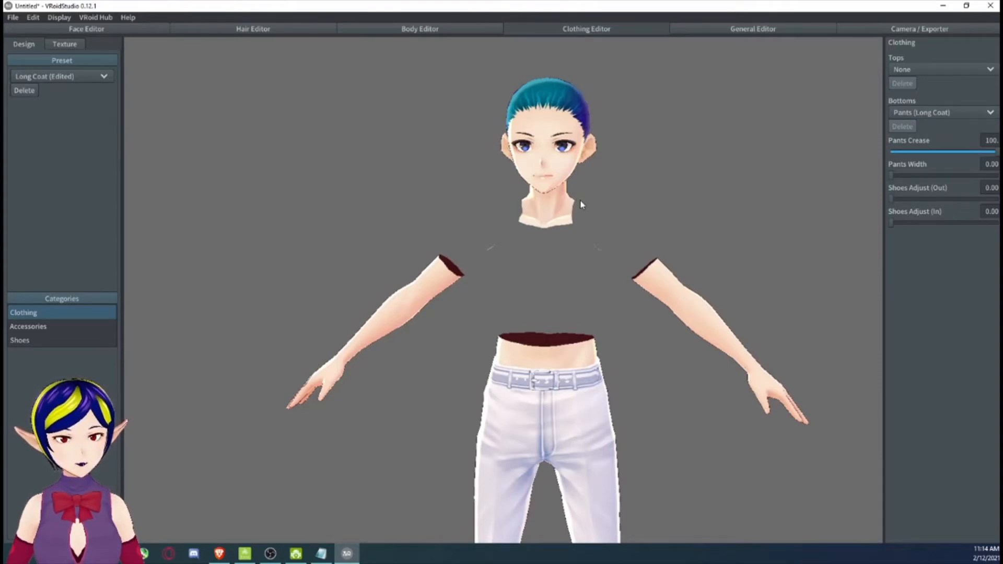
# Reapply the original Long Coat clothing preset to the avatar.
pyautogui.click(909, 72)
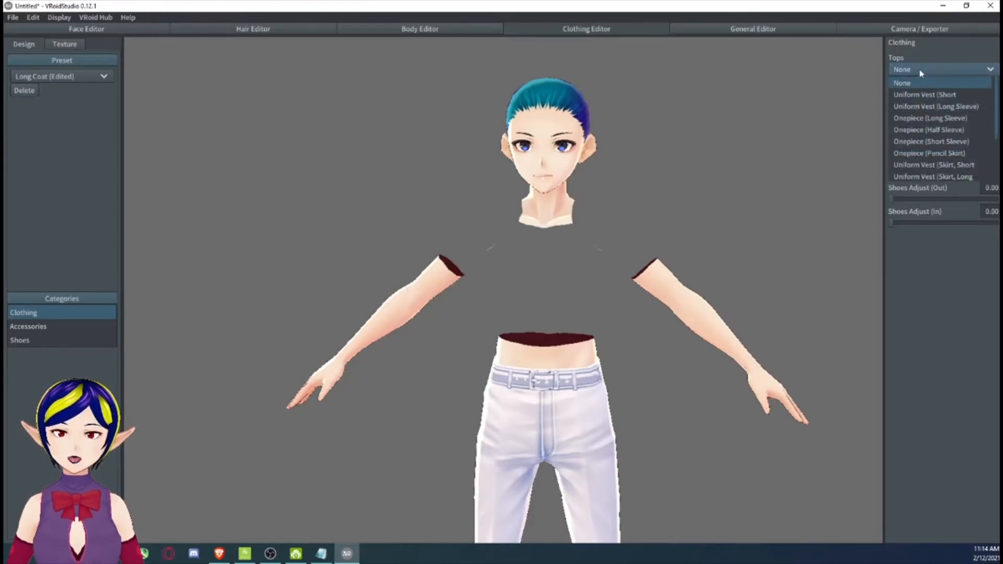
pyautogui.click(921, 73)
pyautogui.click(58, 76)
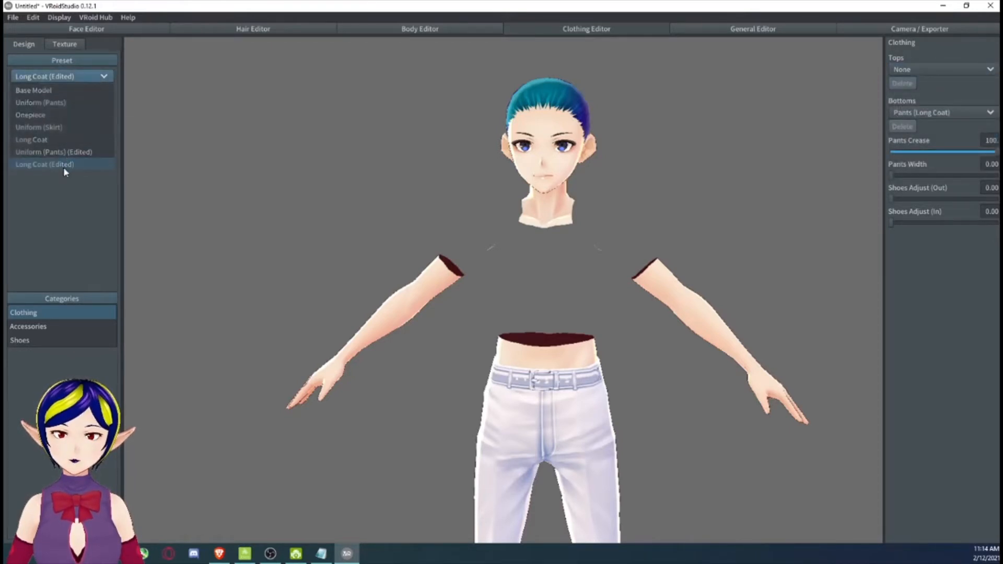
pyautogui.click(64, 168)
pyautogui.click(68, 77)
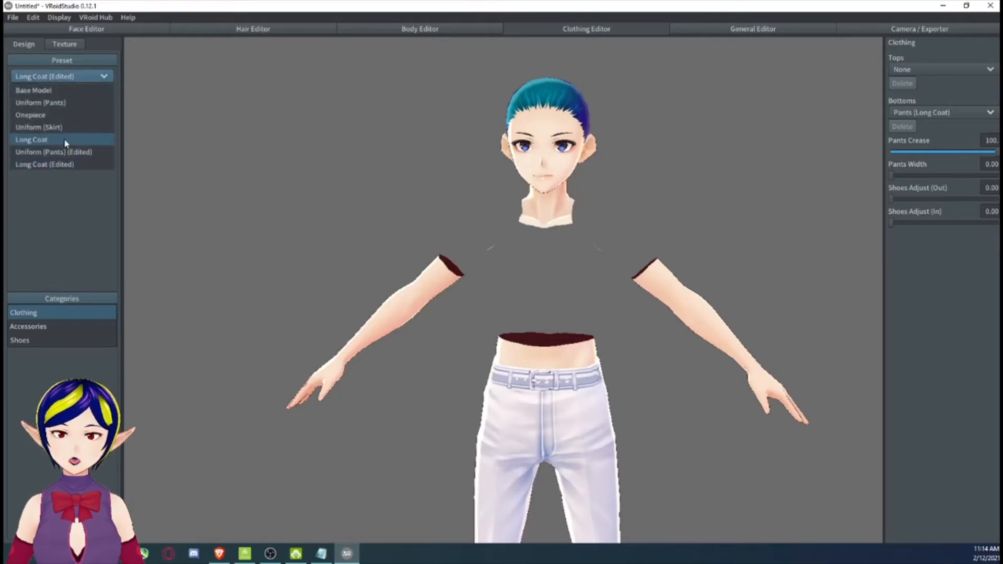
pyautogui.click(64, 141)
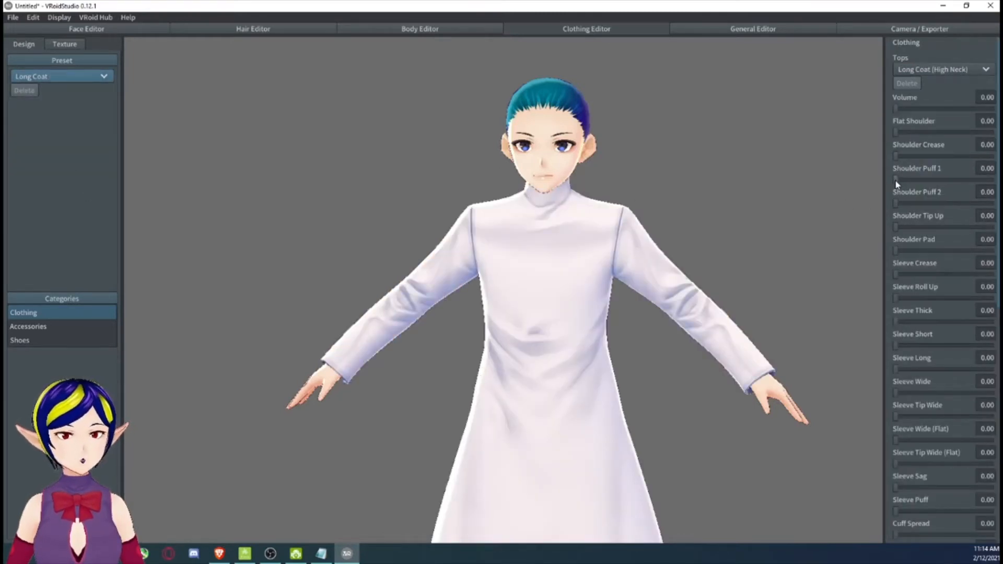
# Try raising the coat's Shoulder Puff 1, return it to 0, and set Sleeve Wide (Flat) to 5.32.
pyautogui.moveTo(897, 181); pyautogui.dragTo(963, 181)
pyautogui.click(977, 180)
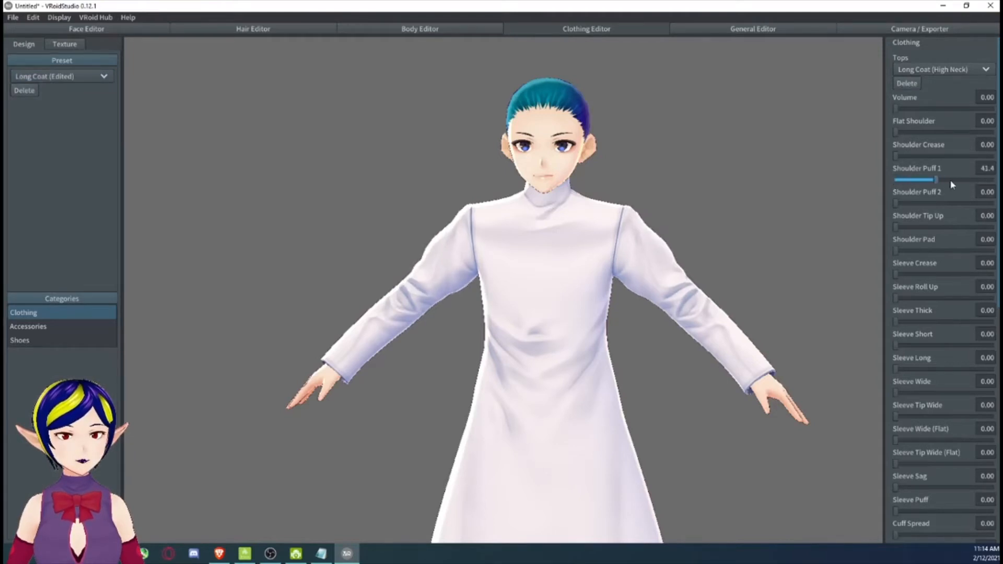
pyautogui.moveTo(976, 183); pyautogui.dragTo(871, 183)
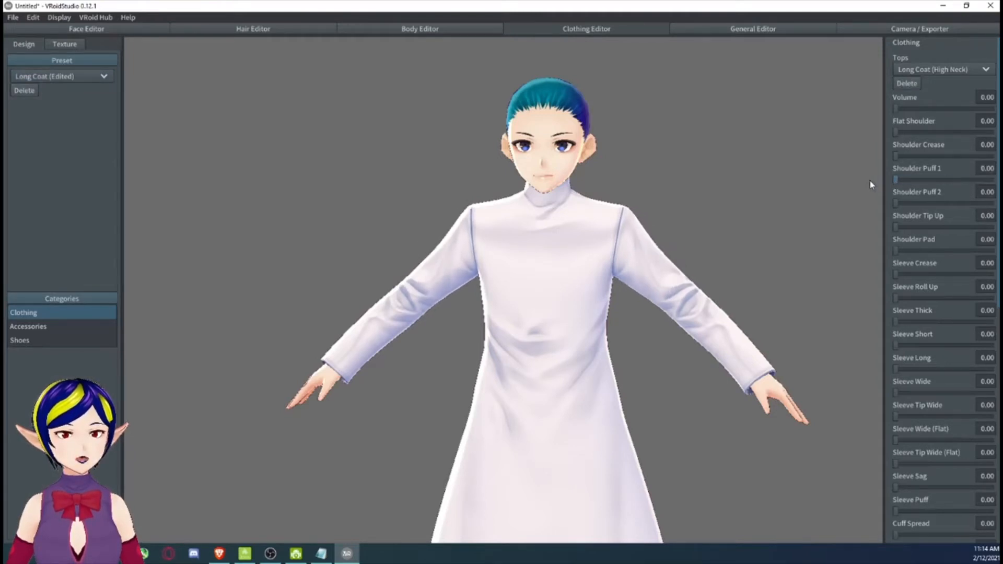
pyautogui.click(898, 203)
pyautogui.scroll(-5, 920, 267)
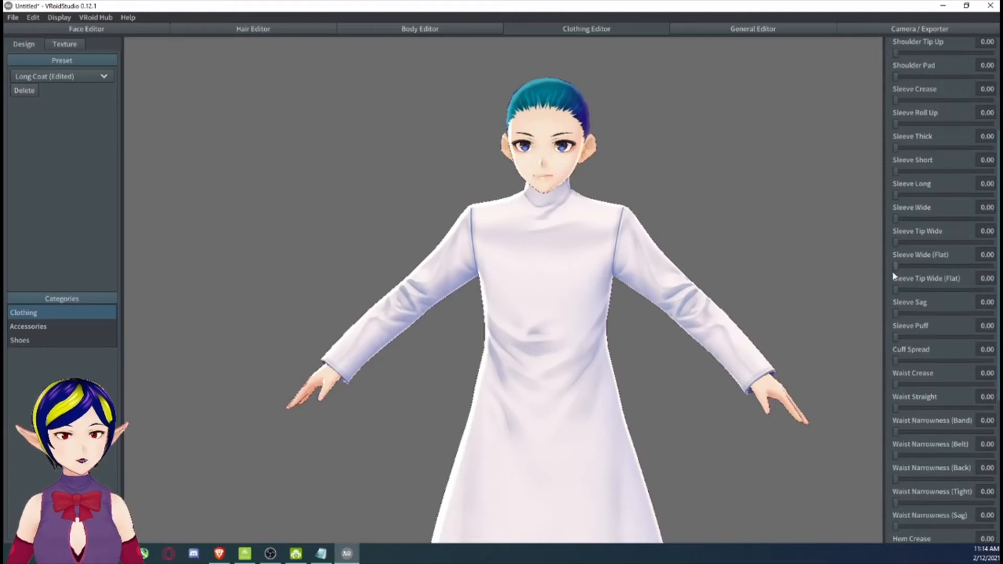
pyautogui.moveTo(898, 266)
pyautogui.mouseDown()
pyautogui.moveTo(962, 265)
pyautogui.moveTo(903, 263)
pyautogui.mouseUp()
pyautogui.scroll(-8, 935, 311)
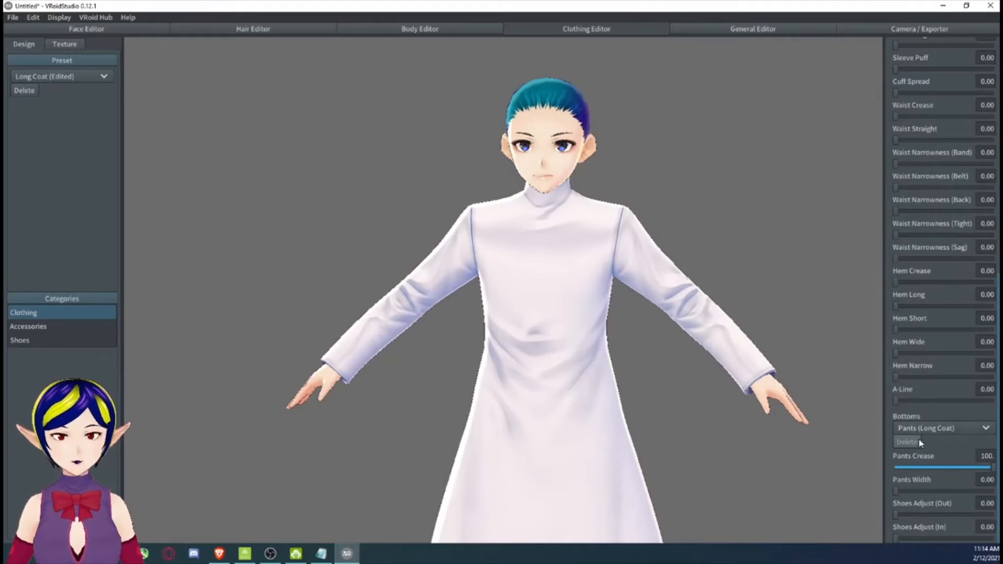
# Try Uniform Pants and Uniform Skirt as bottoms under the long coat and check the fit on the lower body.
pyautogui.moveTo(632, 414); pyautogui.dragTo(619, 229, button='middle')
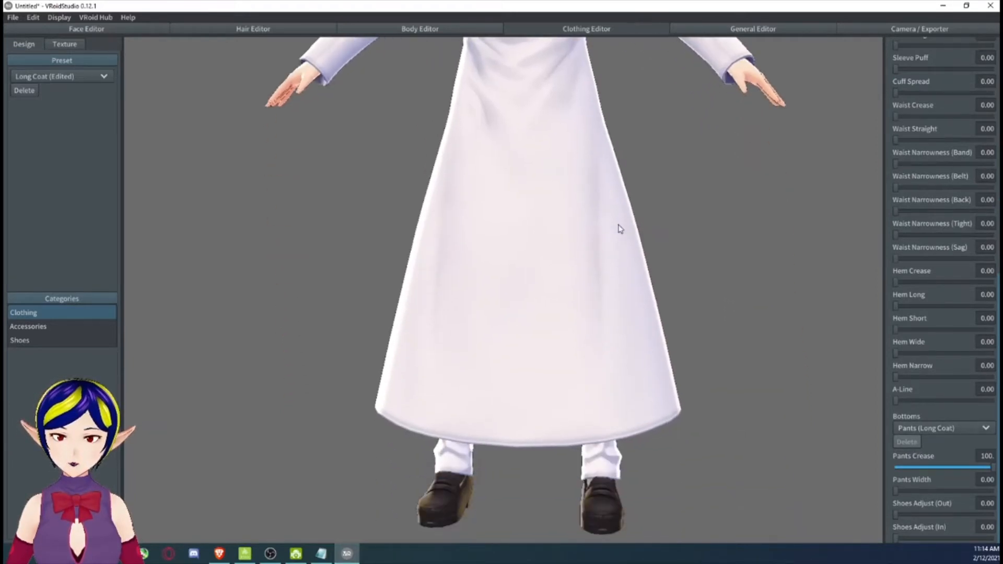
pyautogui.click(933, 428)
pyautogui.click(920, 455)
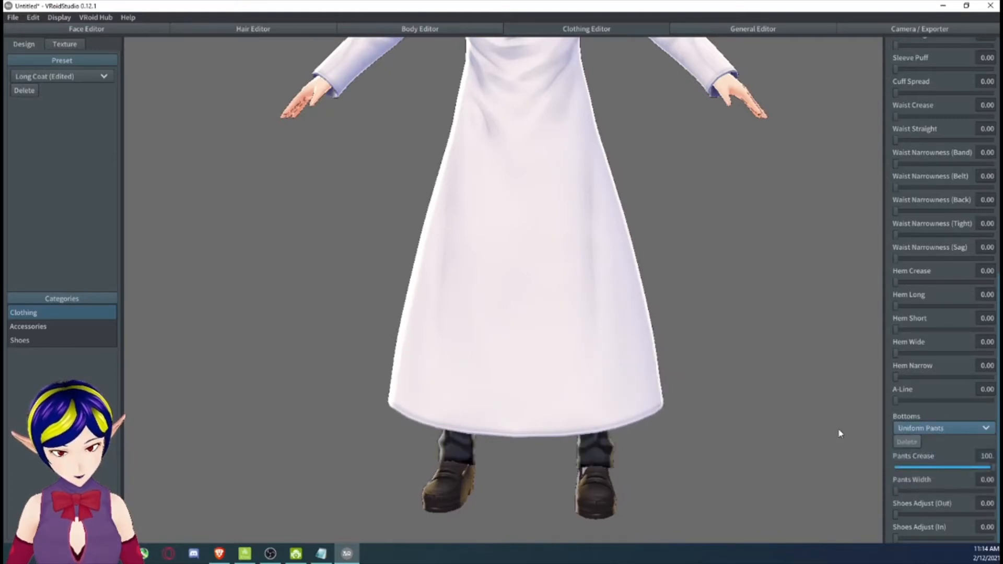
pyautogui.moveTo(644, 270); pyautogui.dragTo(660, 287, button='right')
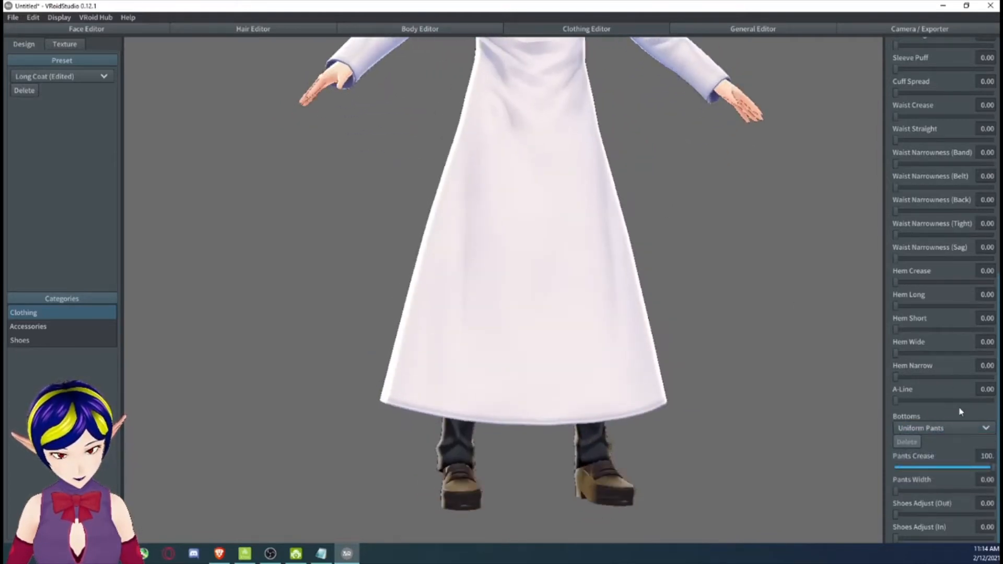
pyautogui.click(956, 429)
pyautogui.click(940, 467)
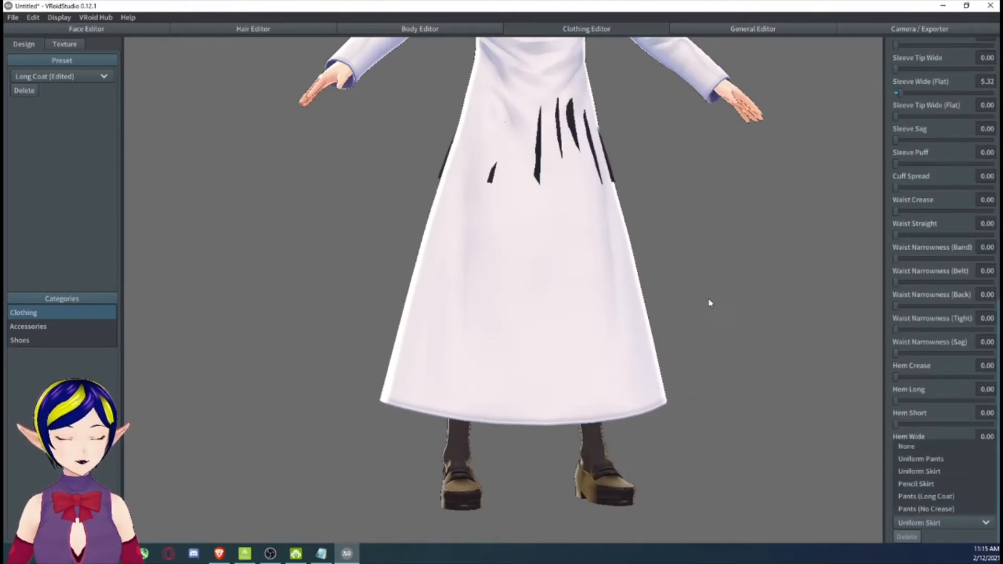
pyautogui.moveTo(629, 217); pyautogui.dragTo(820, 374, button='right')
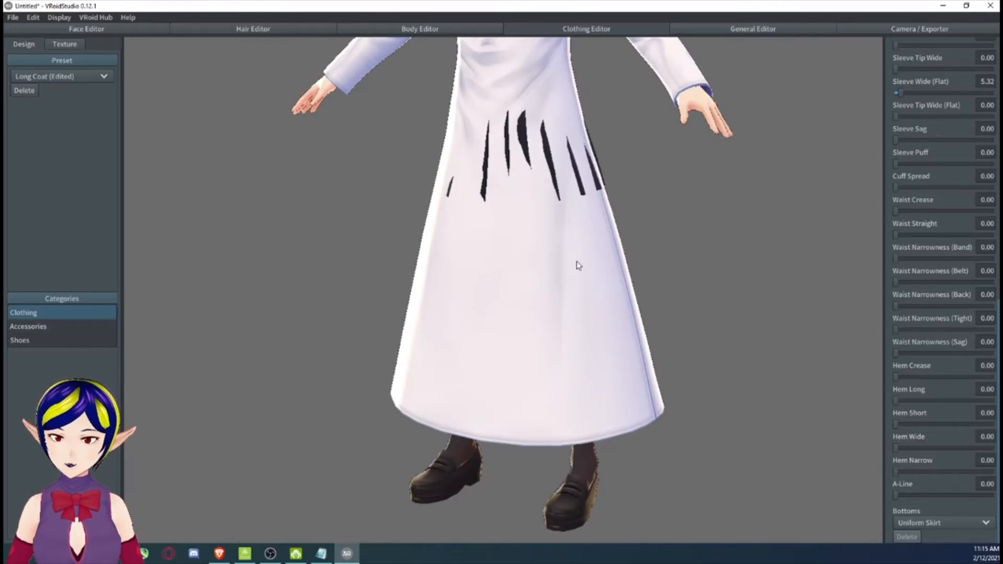
# Restore the original Long Coat preset, and replace it with the Uniform (Pants) clothing preset.
pyautogui.click(34, 77)
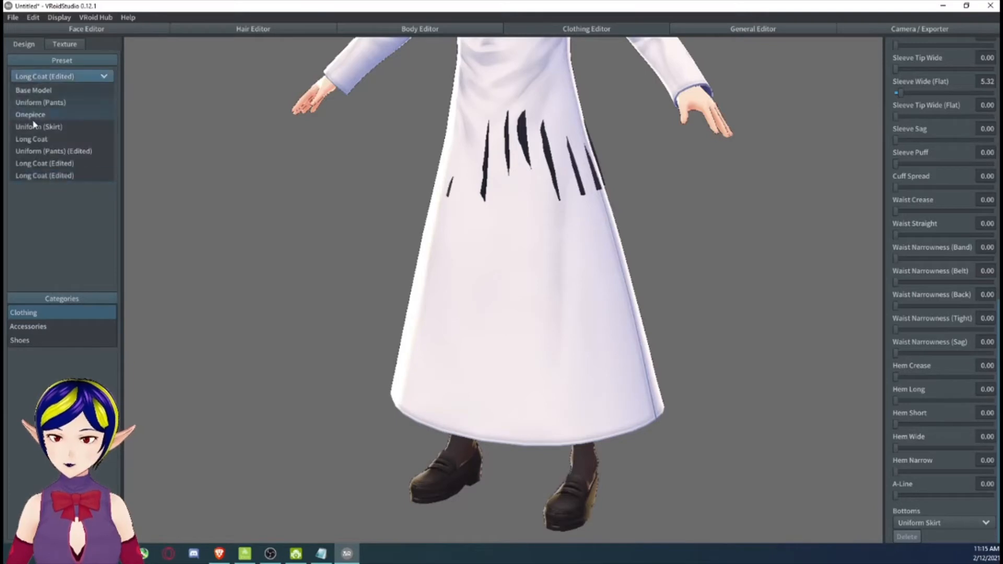
pyautogui.click(40, 140)
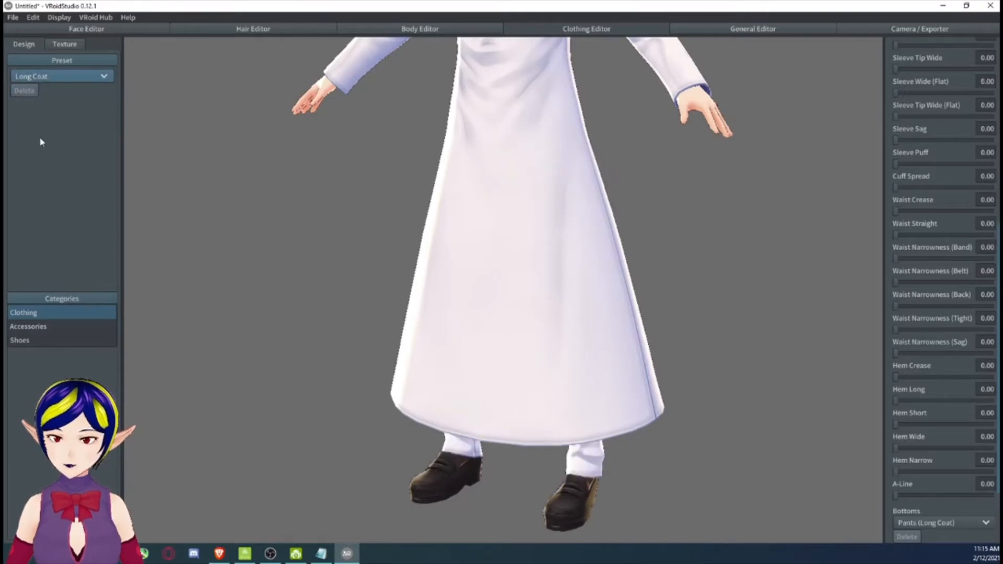
pyautogui.click(54, 75)
pyautogui.click(47, 103)
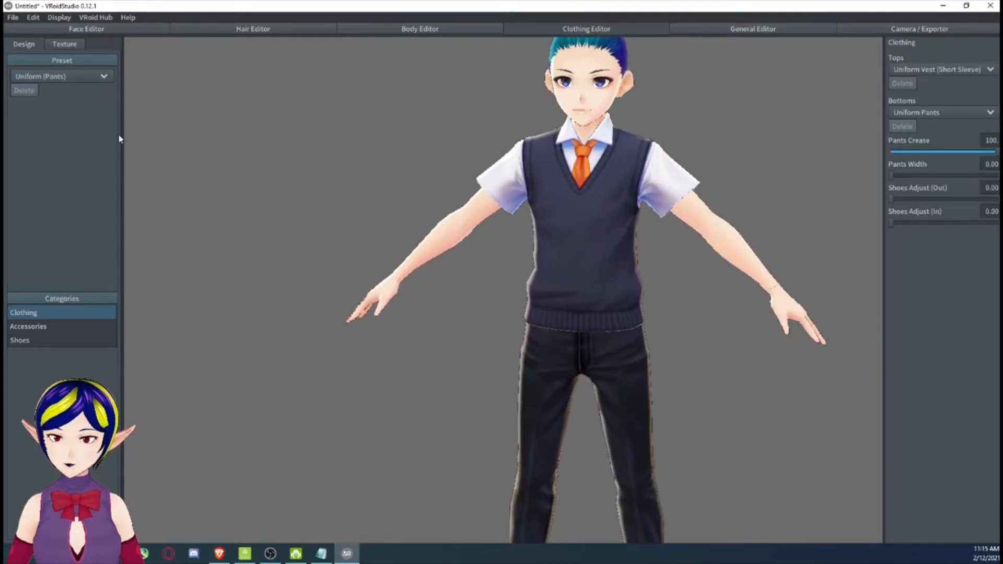
# Change the avatar's top to Uniform Vest (Long Sleeve).
pyautogui.click(80, 80)
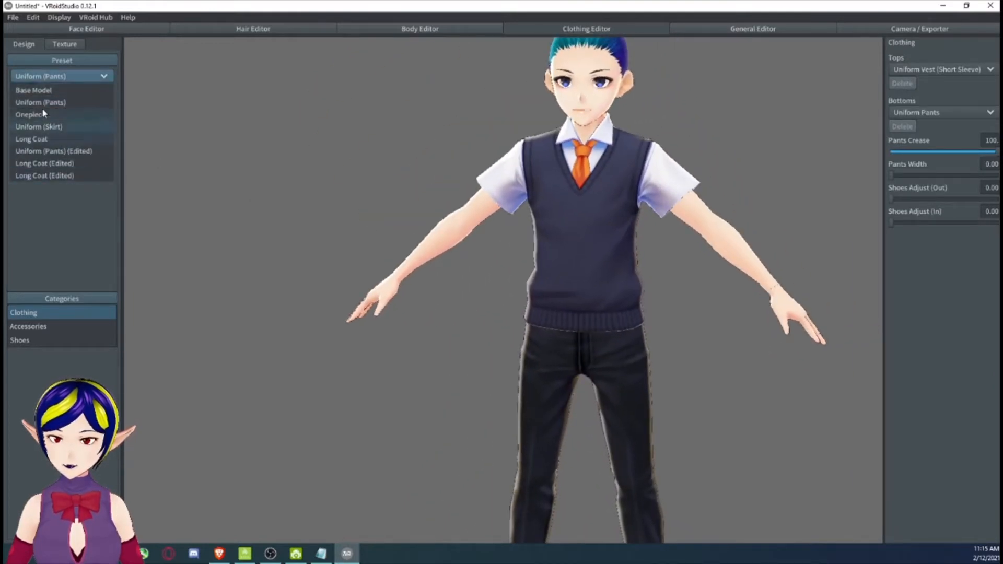
pyautogui.click(938, 70)
pyautogui.click(950, 71)
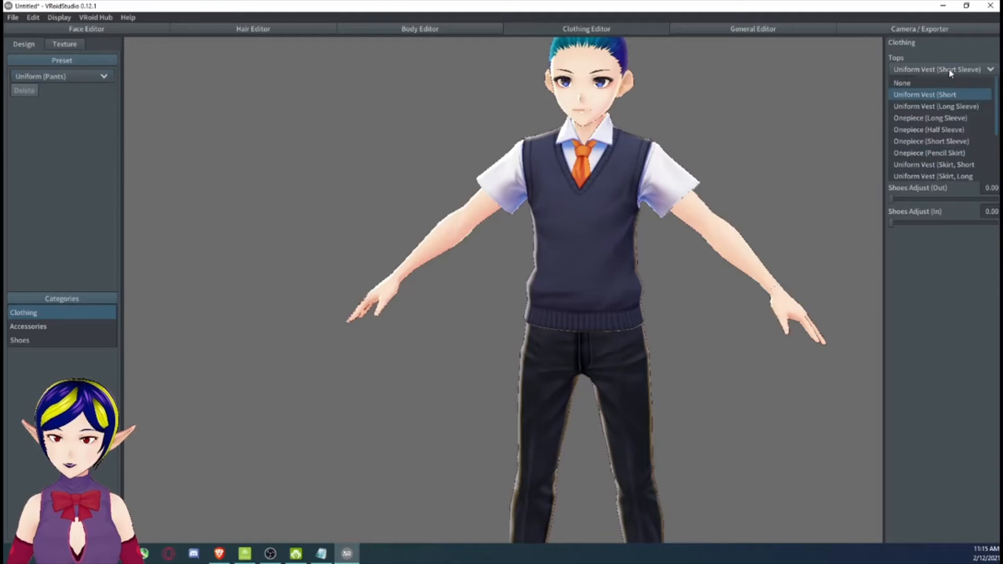
pyautogui.click(956, 105)
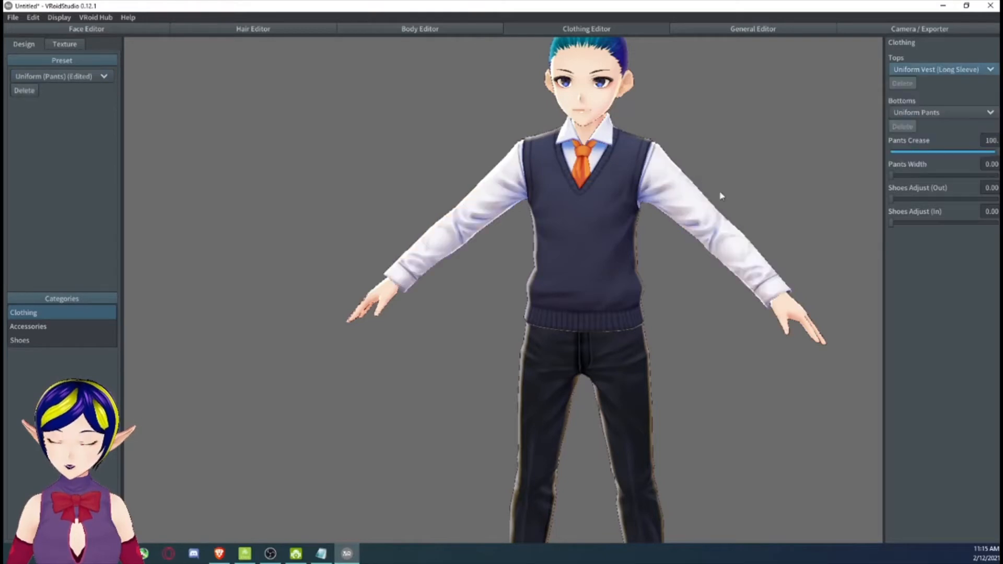
# In the Accessories category, try the Uniform Ribbon as neck accessory and set Neck to None.
pyautogui.click(27, 333)
pyautogui.click(27, 327)
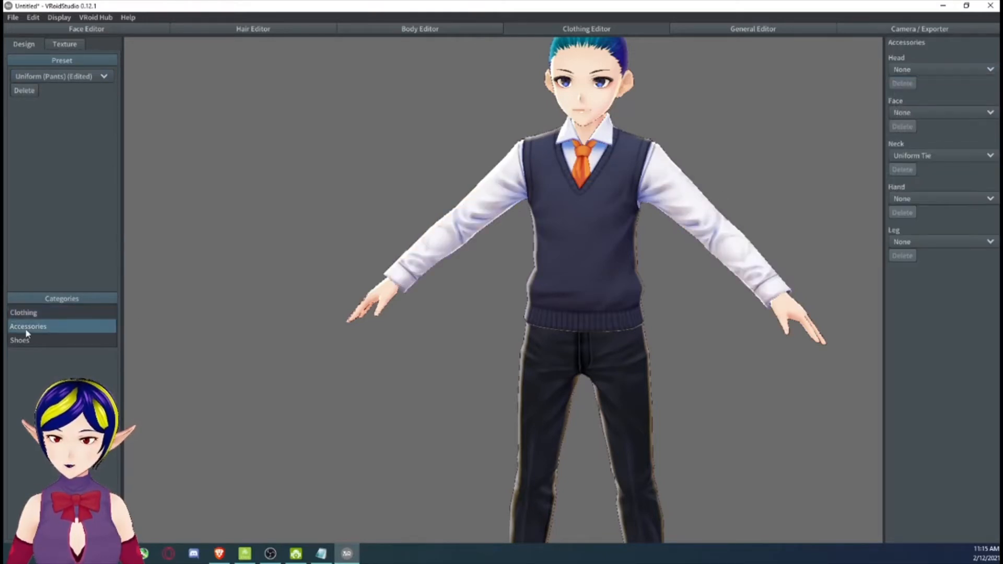
pyautogui.click(944, 156)
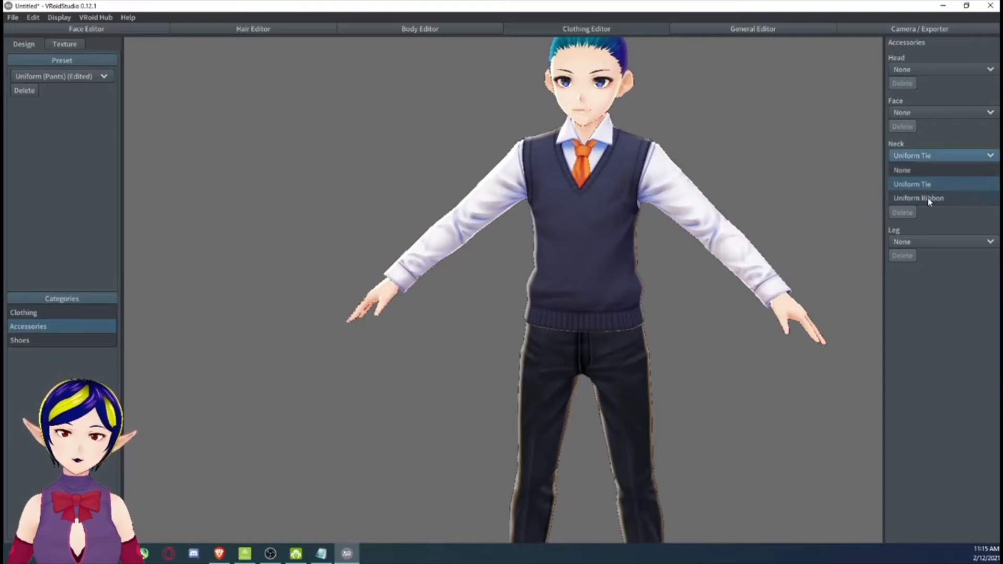
pyautogui.click(927, 197)
pyautogui.click(922, 156)
pyautogui.click(920, 177)
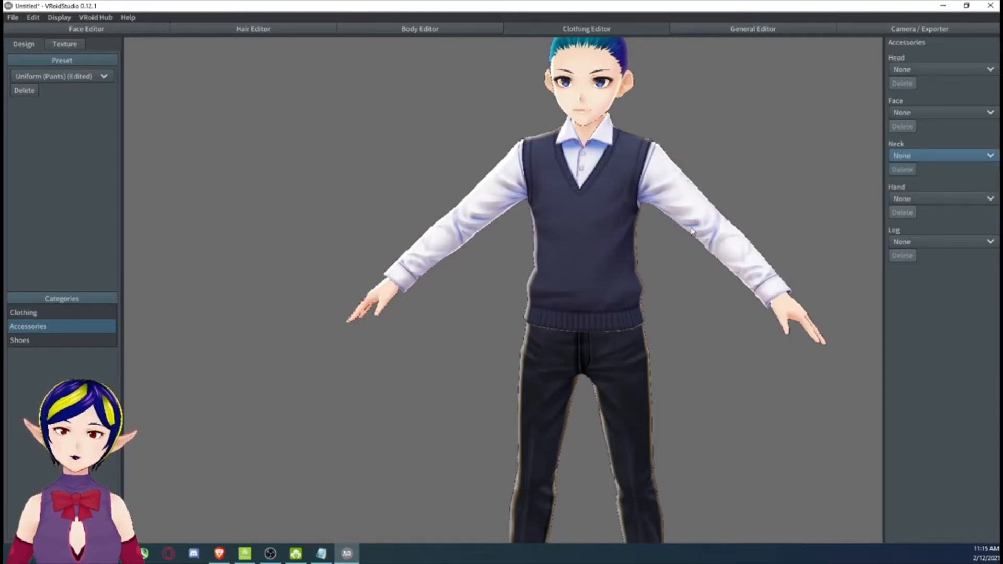
pyautogui.moveTo(695, 230)
pyautogui.mouseDown(button='right')
pyautogui.moveTo(667, 253)
pyautogui.moveTo(696, 232)
pyautogui.mouseUp(button='right')
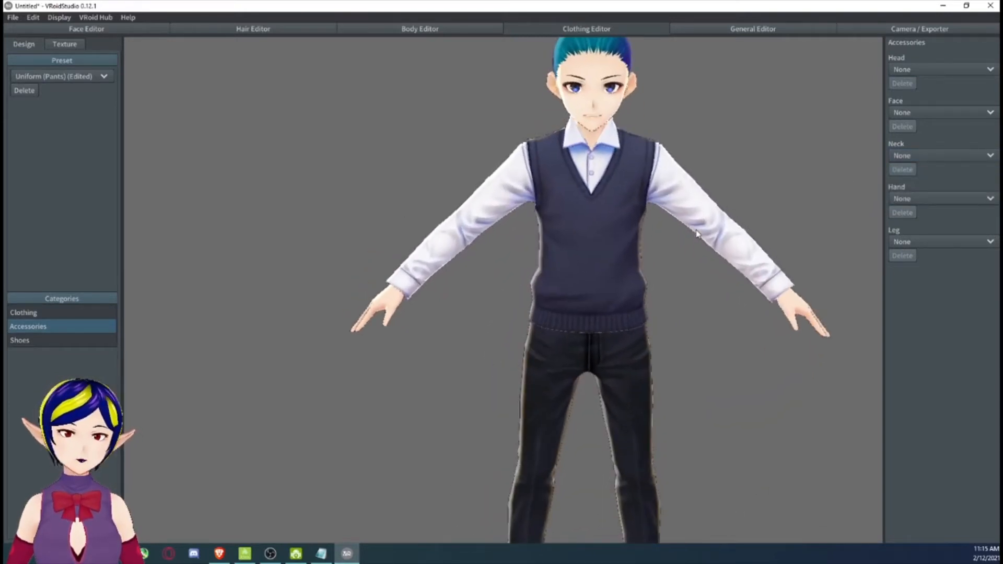
pyautogui.moveTo(696, 232); pyautogui.dragTo(661, 246, button='middle')
# Check the available Leg, Hand and Head accessory options, and open the Shoes category.
pyautogui.click(936, 242)
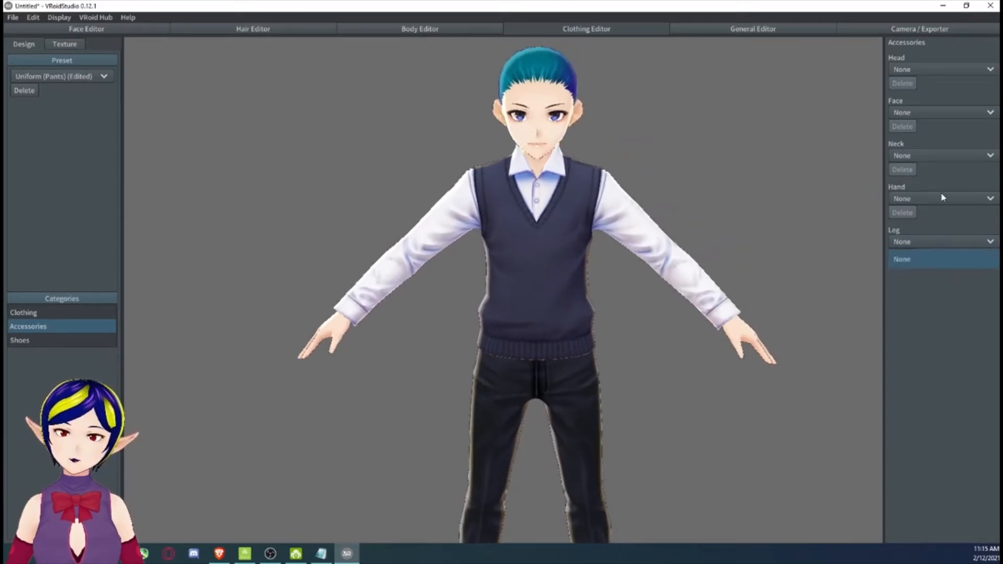
pyautogui.click(940, 199)
pyautogui.click(940, 70)
pyautogui.click(61, 344)
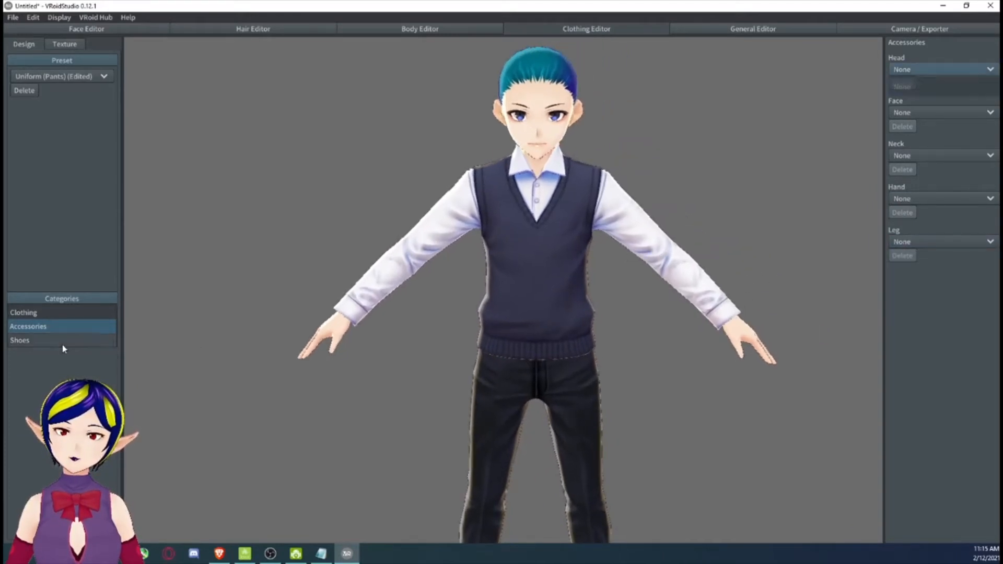
pyautogui.click(61, 345)
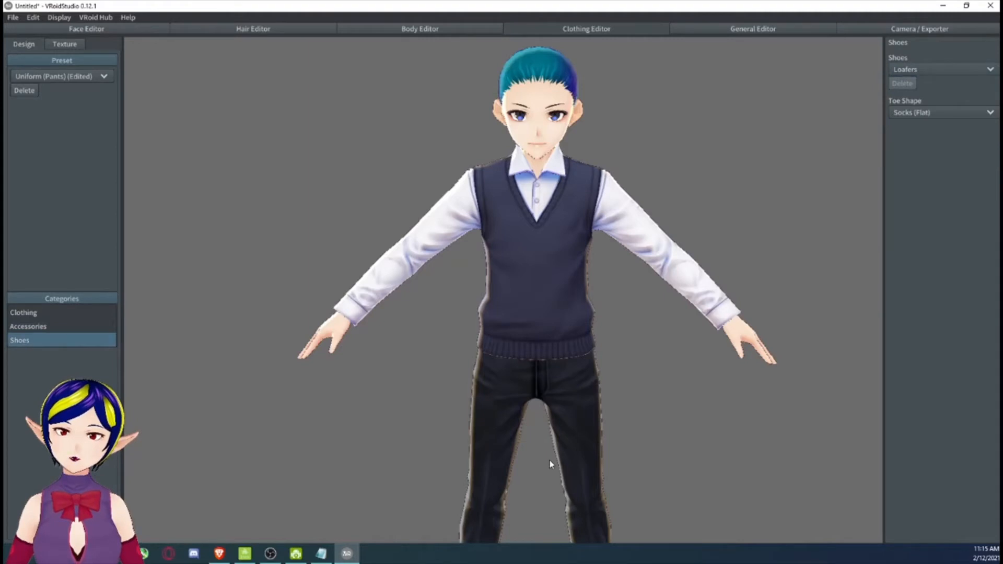
# Replace the Loafers with the Shoes (Onepiece) model and inspect the platform shoes from both sides.
pyautogui.scroll(5, 547, 262)
pyautogui.moveTo(649, 298); pyautogui.dragTo(606, 299, button='right')
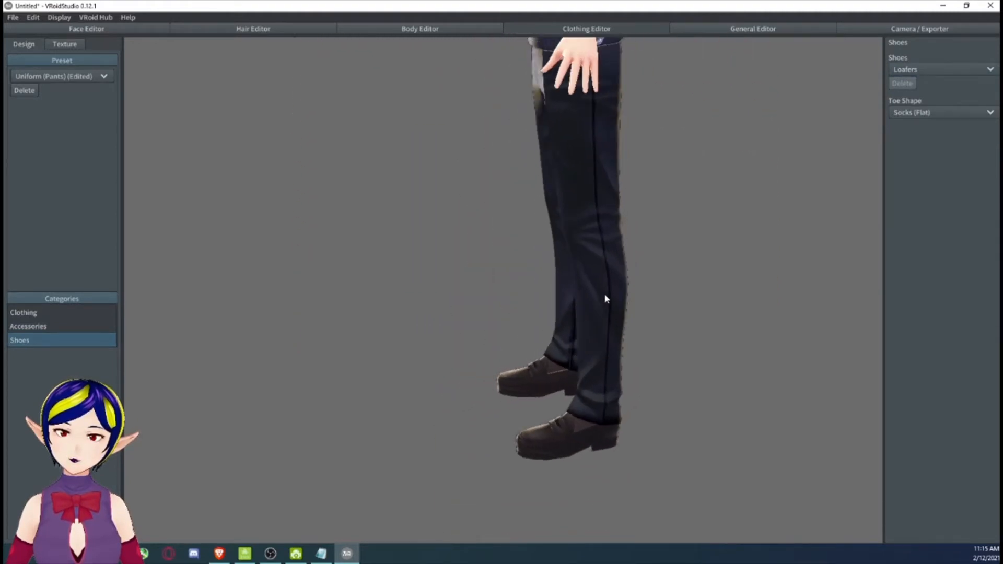
pyautogui.click(922, 72)
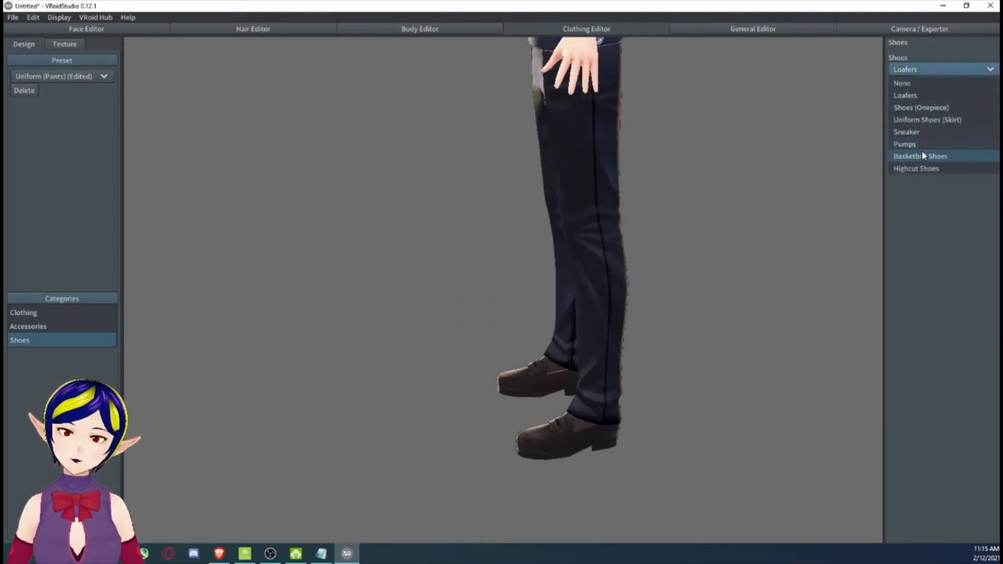
pyautogui.click(926, 99)
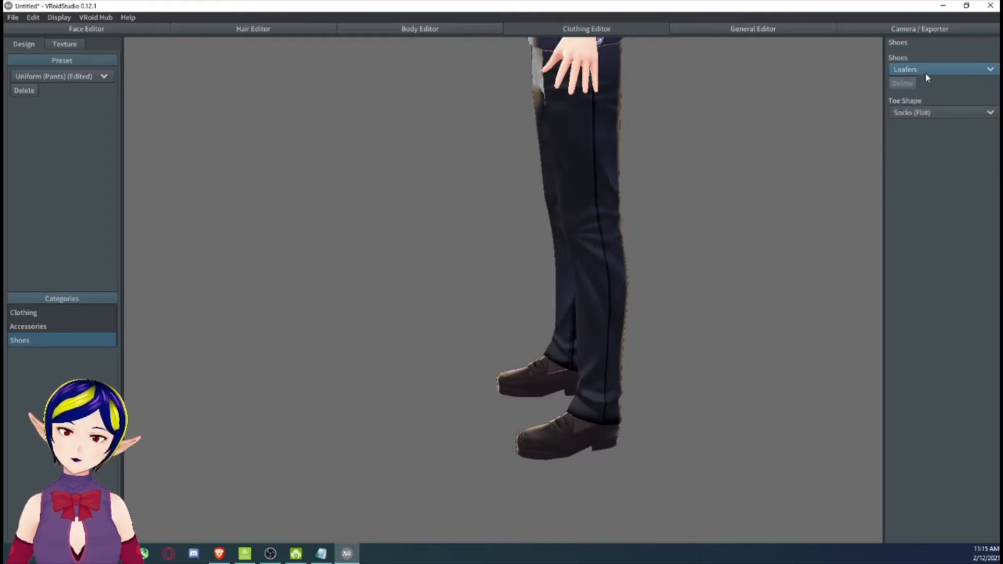
pyautogui.click(926, 70)
pyautogui.click(921, 107)
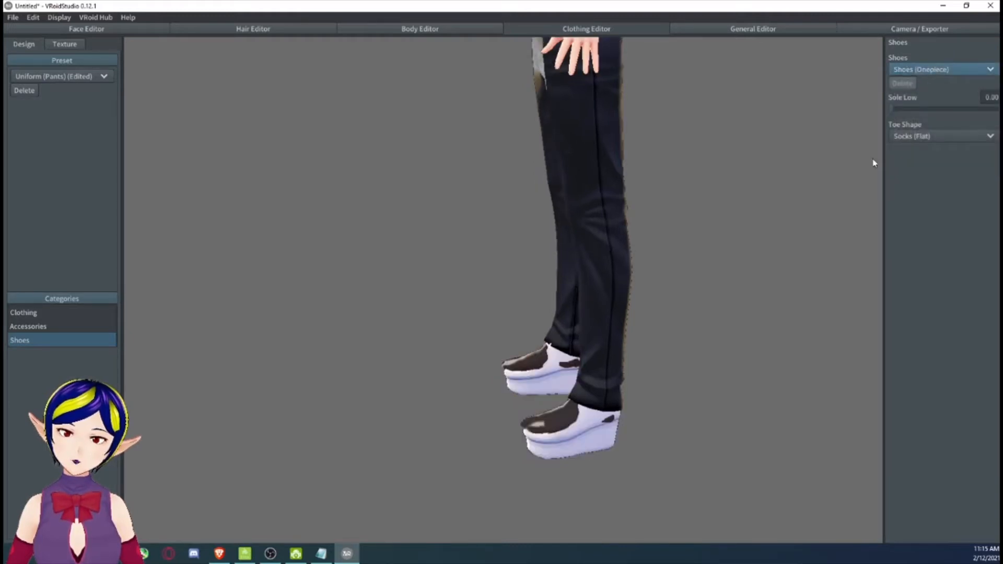
pyautogui.moveTo(694, 298); pyautogui.dragTo(738, 287, button='right')
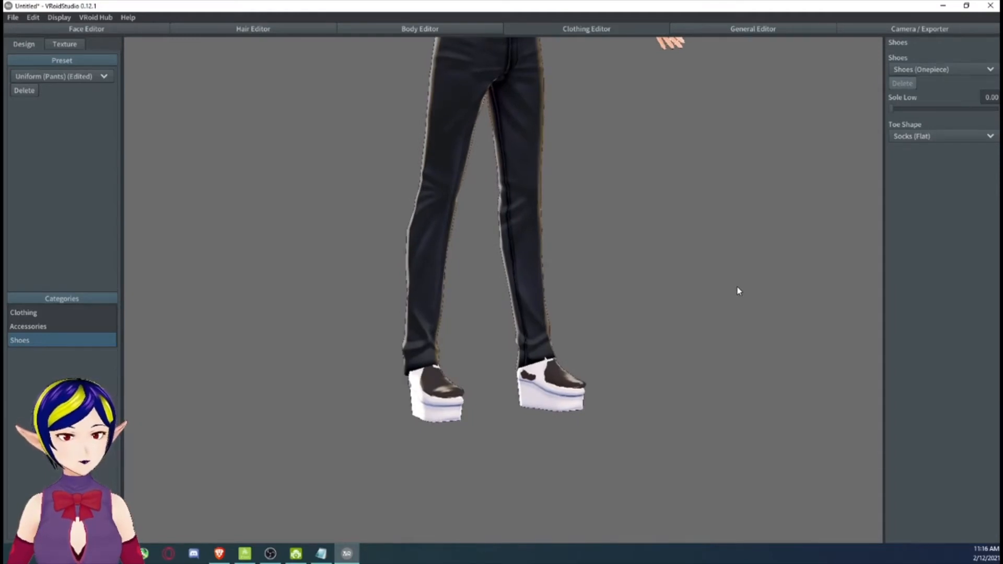
pyautogui.moveTo(737, 287); pyautogui.dragTo(707, 287, button='right')
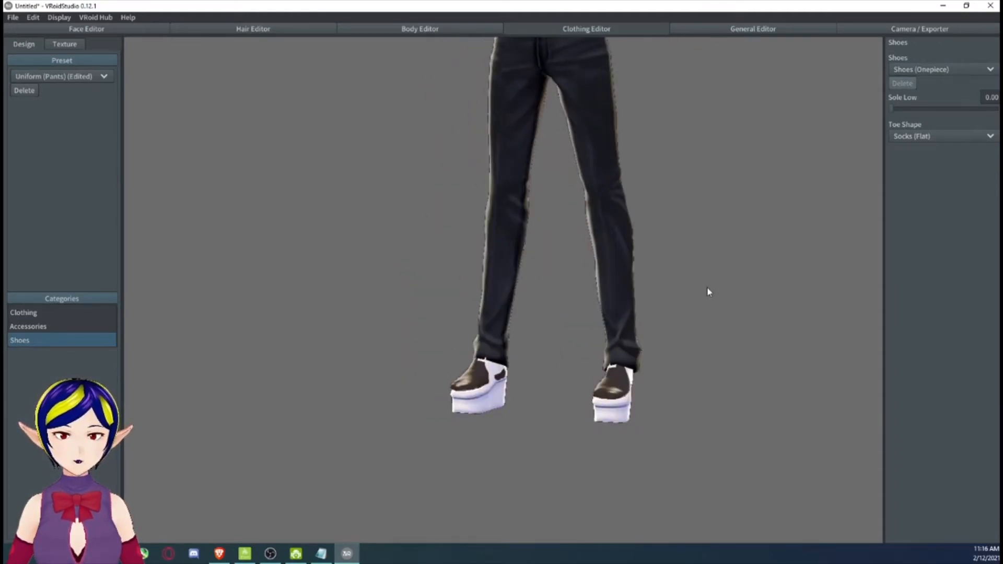
# Try the Bare Foot (Angled) toe shape, and set the toe shape to Socks (Angled).
pyautogui.click(916, 137)
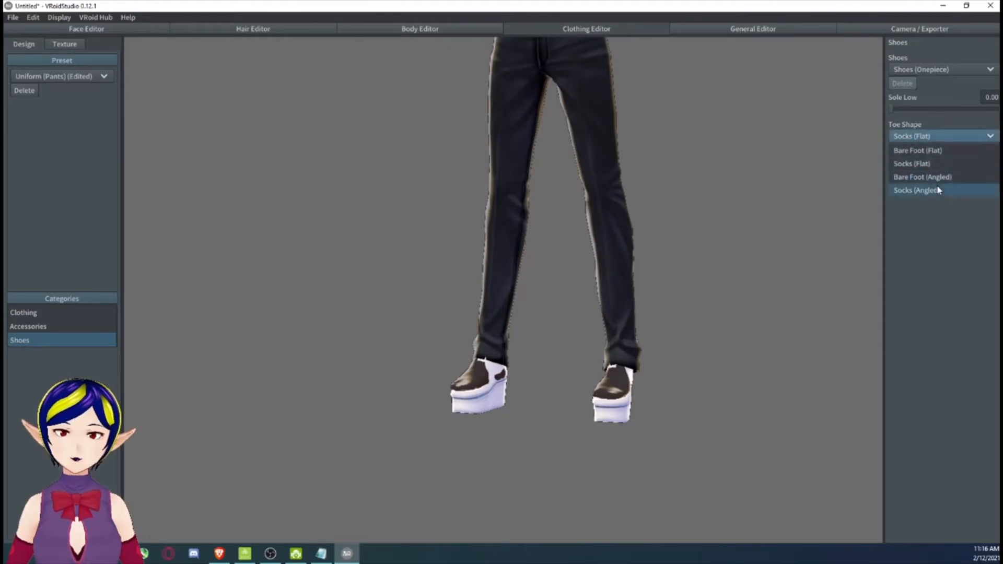
pyautogui.click(937, 178)
pyautogui.click(930, 140)
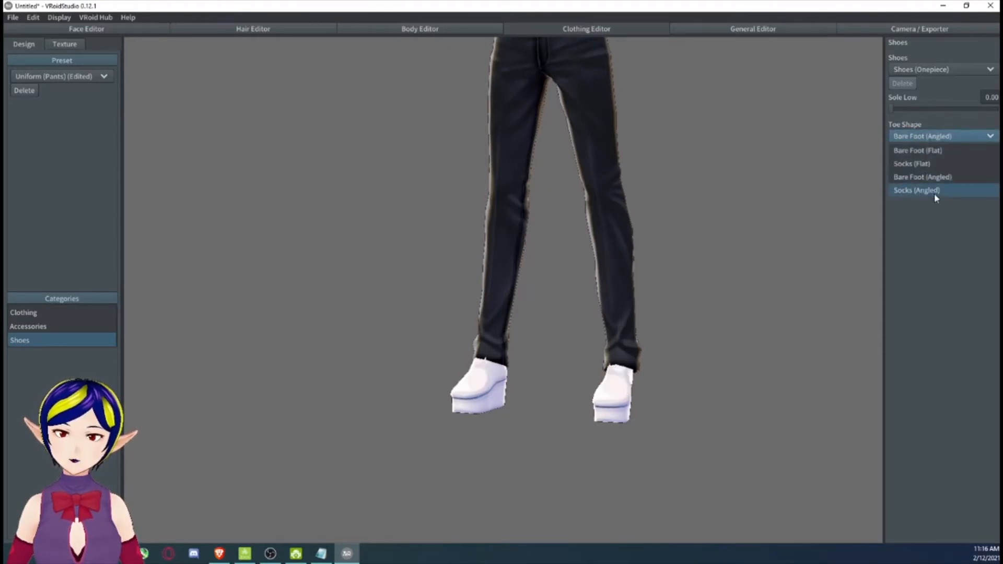
pyautogui.click(934, 193)
pyautogui.moveTo(739, 303); pyautogui.dragTo(744, 272, button='right')
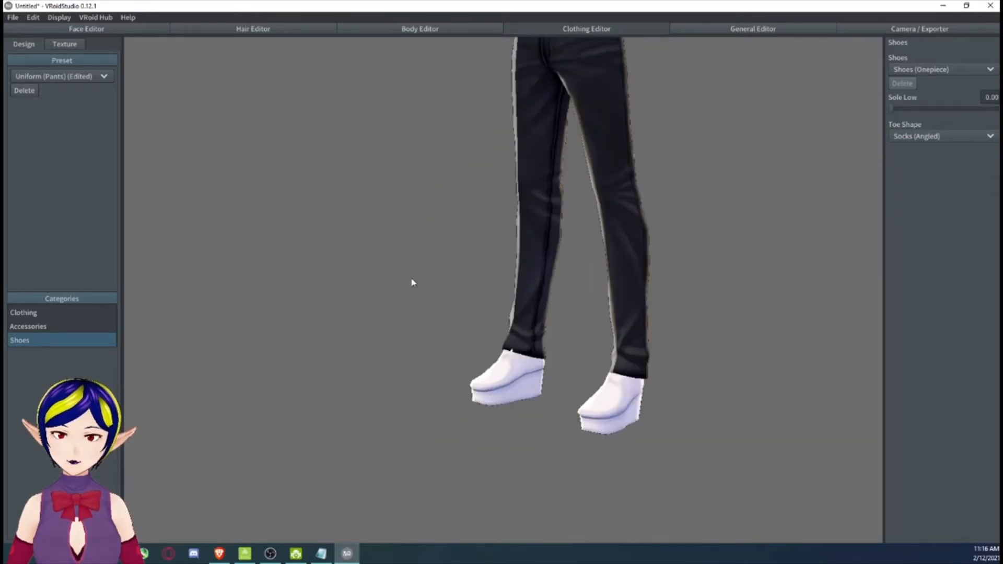
# On the Uniform Vest (Long Sleeve) texture's Layer, paint a diagonal green #1EEAA6 stripe across the front of the chest.
pyautogui.click(65, 46)
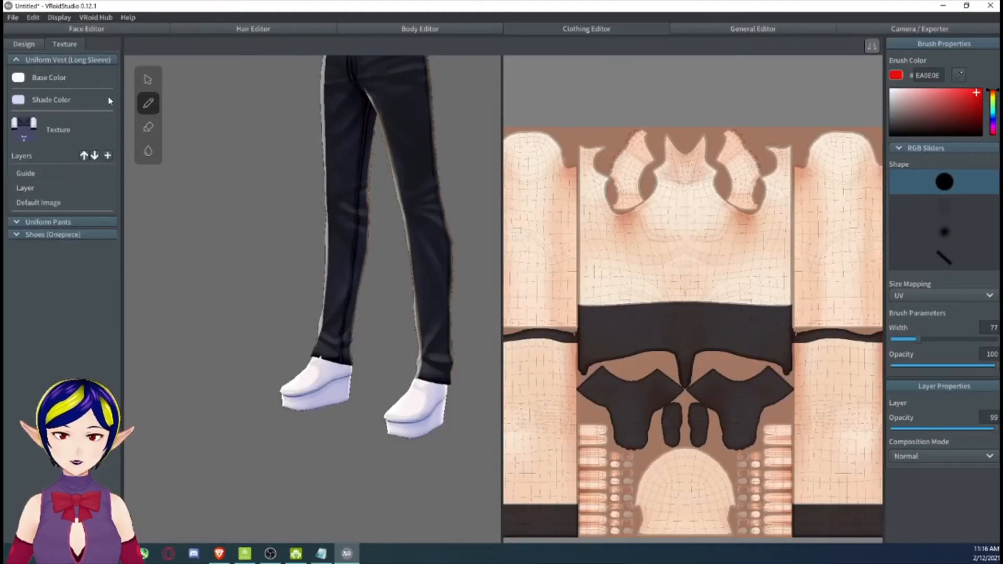
pyautogui.click(52, 187)
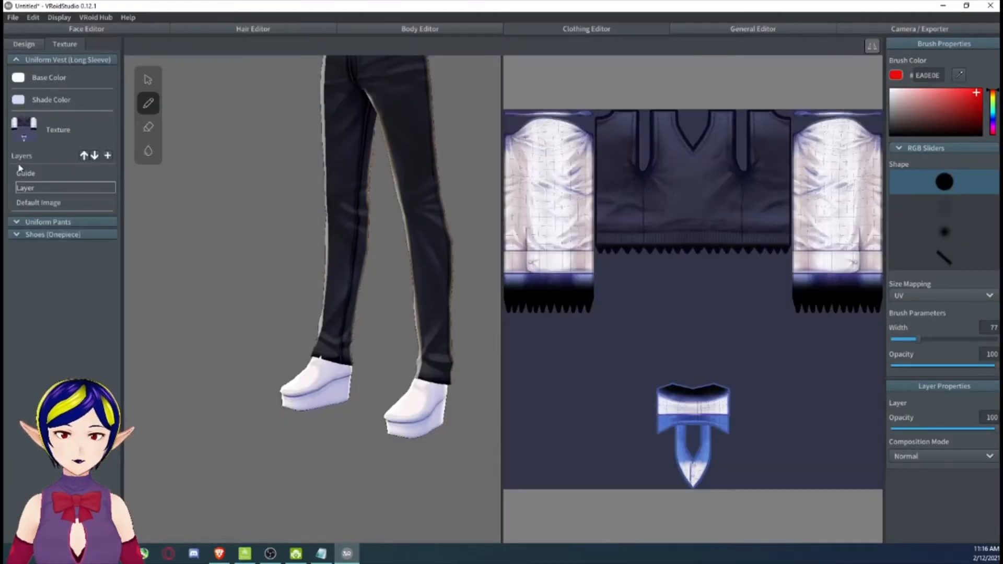
pyautogui.moveTo(396, 198); pyautogui.dragTo(383, 326, button='middle')
pyautogui.scroll(-1, 383, 326)
pyautogui.moveTo(395, 287); pyautogui.dragTo(372, 285, button='right')
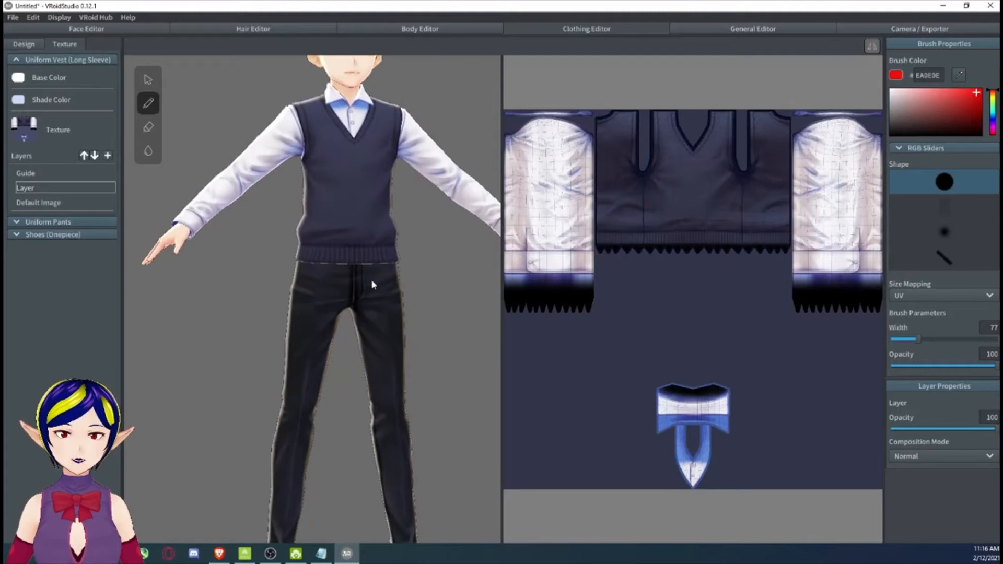
pyautogui.click(993, 110)
pyautogui.moveTo(964, 102); pyautogui.dragTo(970, 93)
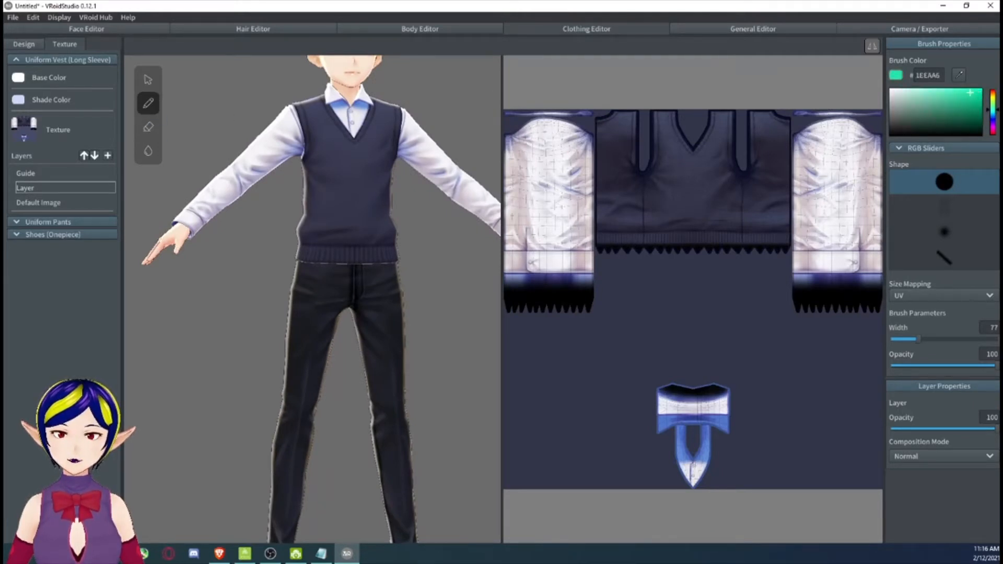
pyautogui.moveTo(306, 150); pyautogui.dragTo(392, 182)
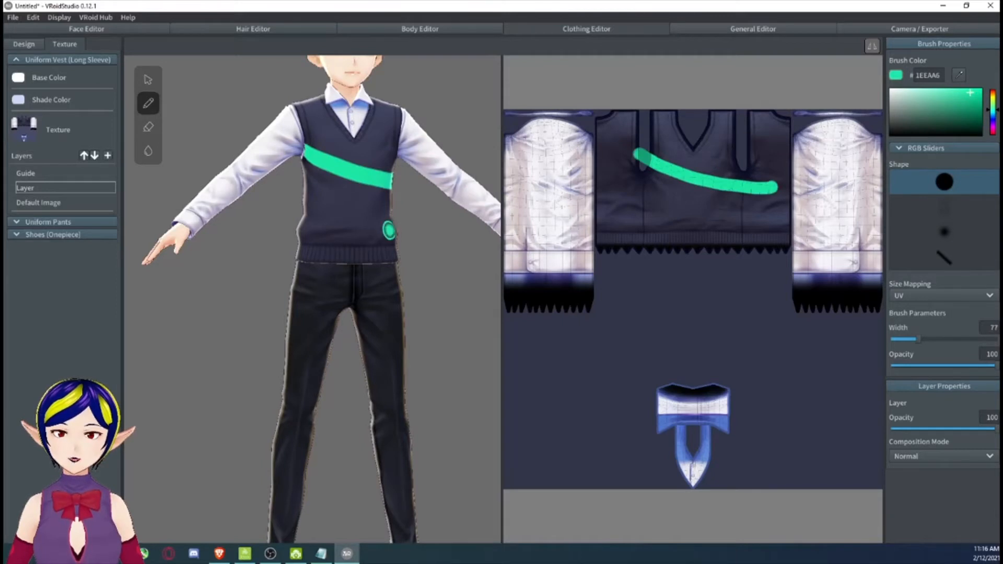
pyautogui.moveTo(392, 226)
pyautogui.mouseDown(button='right')
pyautogui.moveTo(255, 230)
pyautogui.moveTo(385, 230)
pyautogui.mouseUp(button='right')
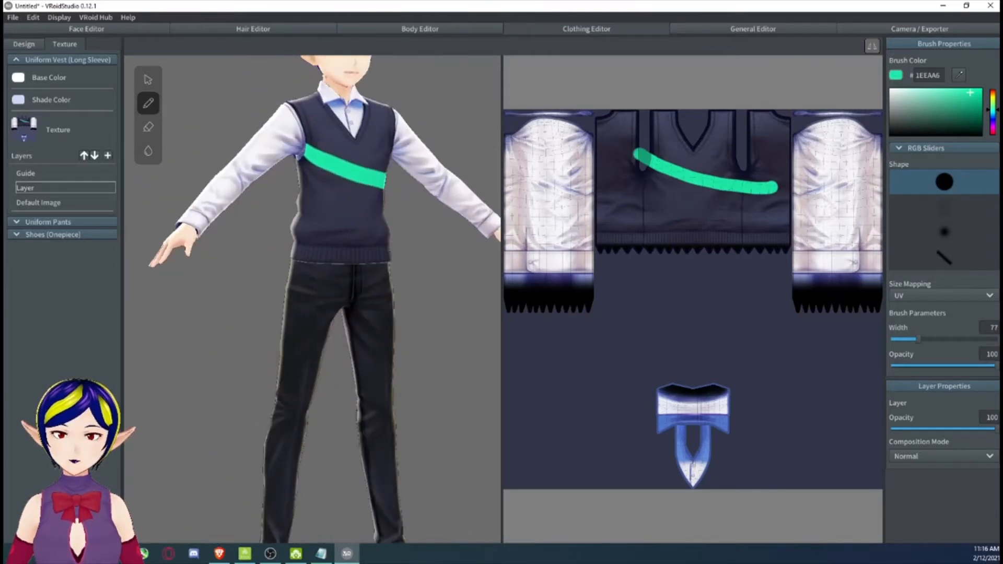
# Paint pink #EA1EA4 areas on the Shoes (Onepiece) texture's Layer, covering the toes and parts of the upper and sole.
pyautogui.moveTo(440, 431); pyautogui.dragTo(442, 303, button='middle')
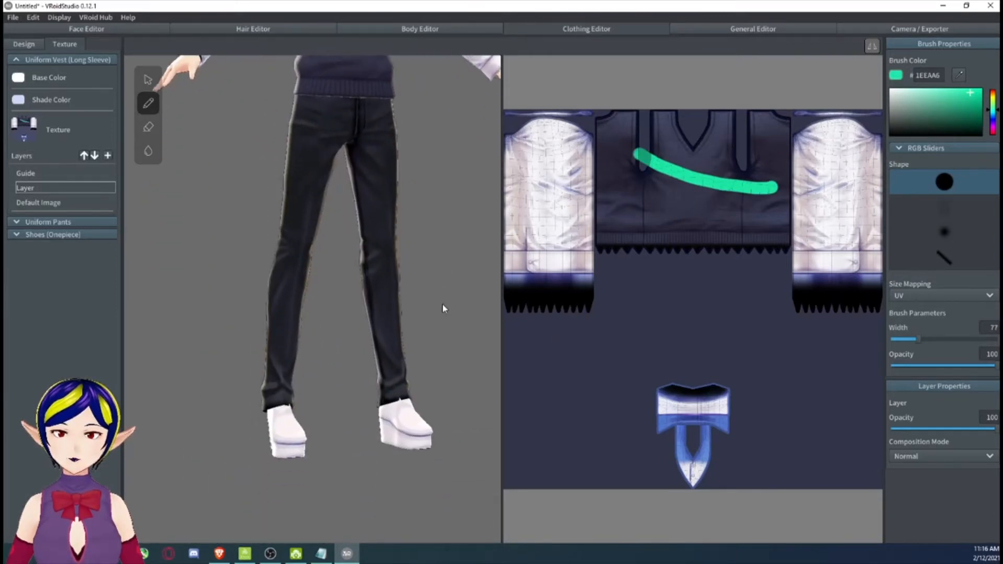
pyautogui.click(43, 236)
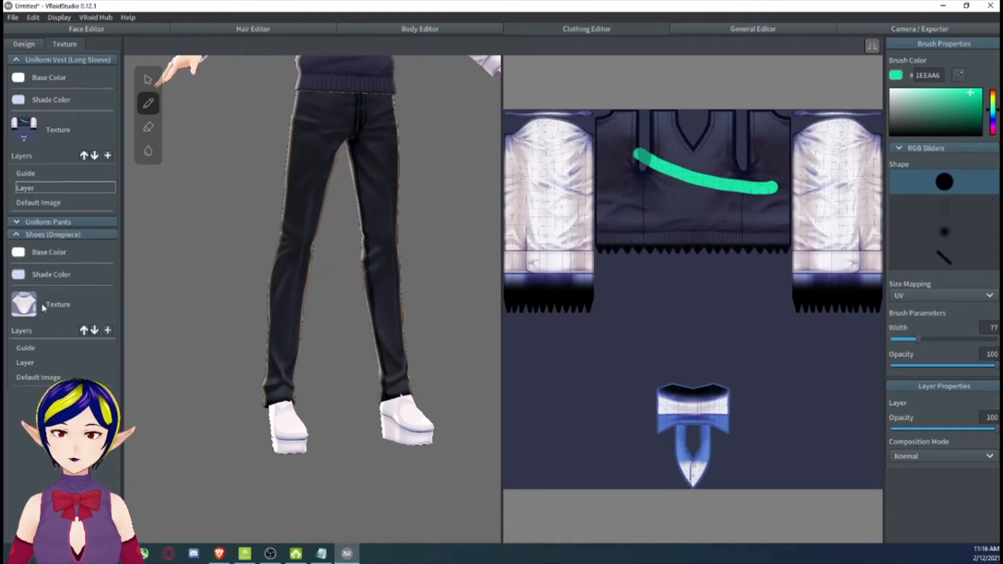
pyautogui.click(35, 363)
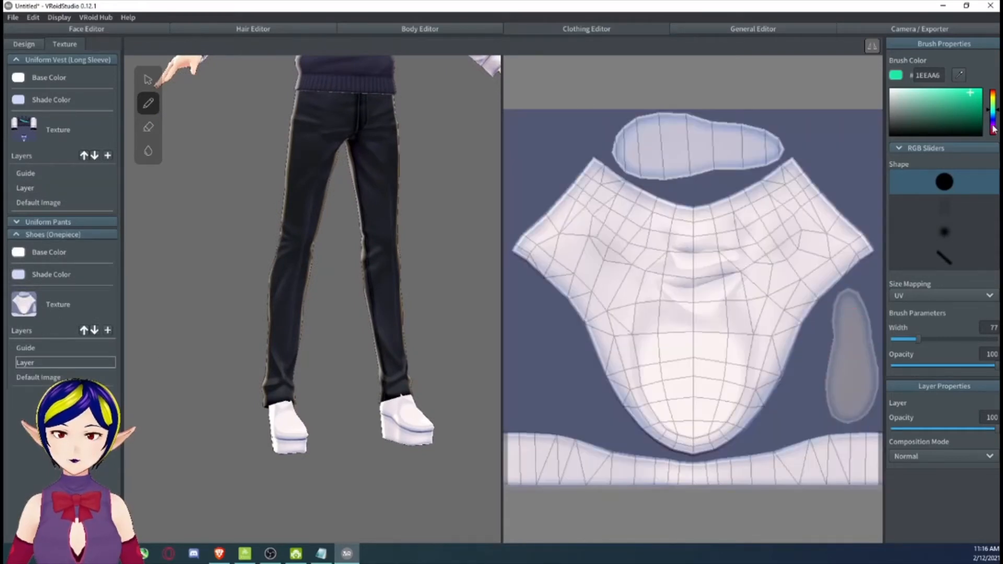
pyautogui.click(994, 130)
pyautogui.click(287, 419)
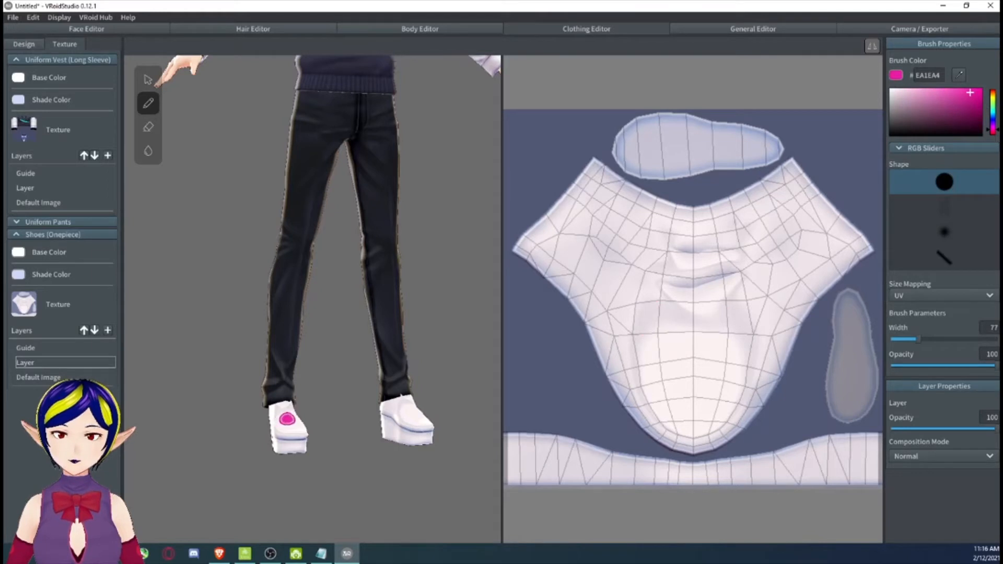
pyautogui.moveTo(277, 431)
pyautogui.mouseDown()
pyautogui.moveTo(301, 427)
pyautogui.moveTo(291, 438)
pyautogui.mouseUp()
pyautogui.moveTo(616, 307)
pyautogui.mouseDown()
pyautogui.moveTo(811, 241)
pyautogui.moveTo(637, 168)
pyautogui.moveTo(768, 136)
pyautogui.moveTo(653, 110)
pyautogui.moveTo(841, 293)
pyautogui.moveTo(855, 416)
pyautogui.moveTo(835, 339)
pyautogui.mouseUp()
pyautogui.moveTo(438, 423)
pyautogui.mouseDown(button='right')
pyautogui.moveTo(437, 372)
pyautogui.moveTo(381, 406)
pyautogui.moveTo(406, 423)
pyautogui.mouseUp(button='right')
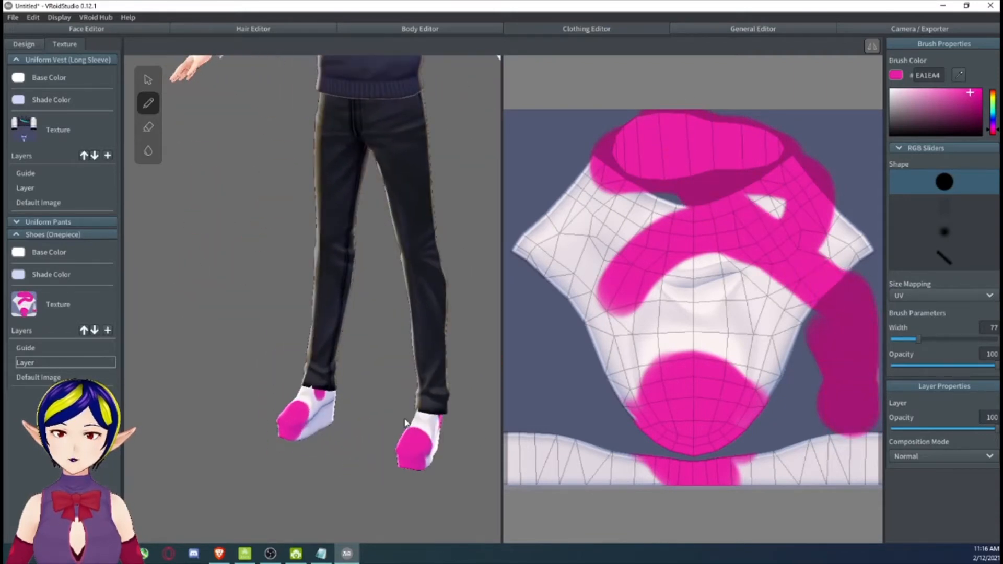
# Review the painted vest and shoes on the whole avatar, and switch through the eraser and blur tools.
pyautogui.scroll(-2, 406, 424)
pyautogui.moveTo(411, 278); pyautogui.dragTo(393, 436, button='middle')
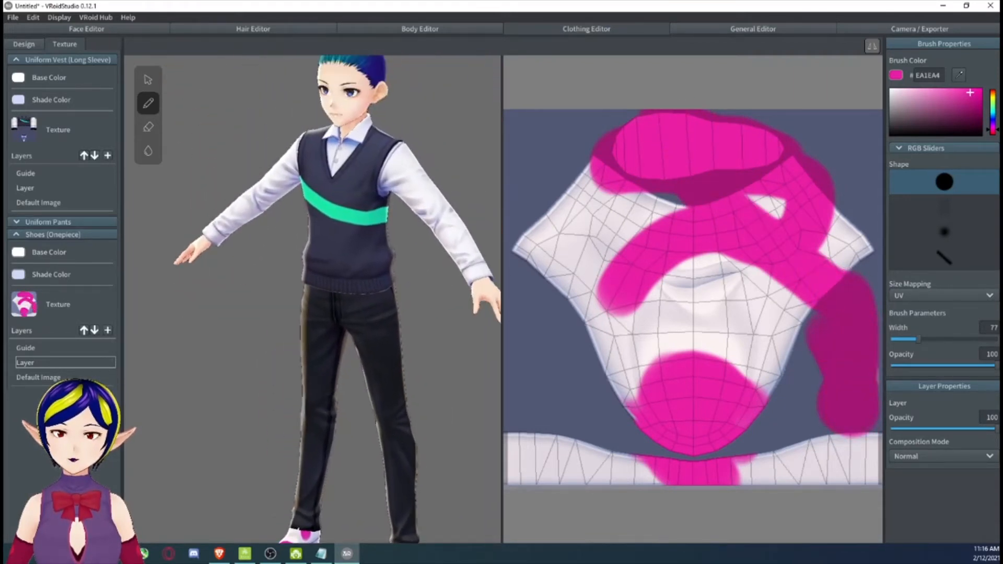
pyautogui.moveTo(393, 436); pyautogui.dragTo(376, 433, button='right')
pyautogui.click(148, 127)
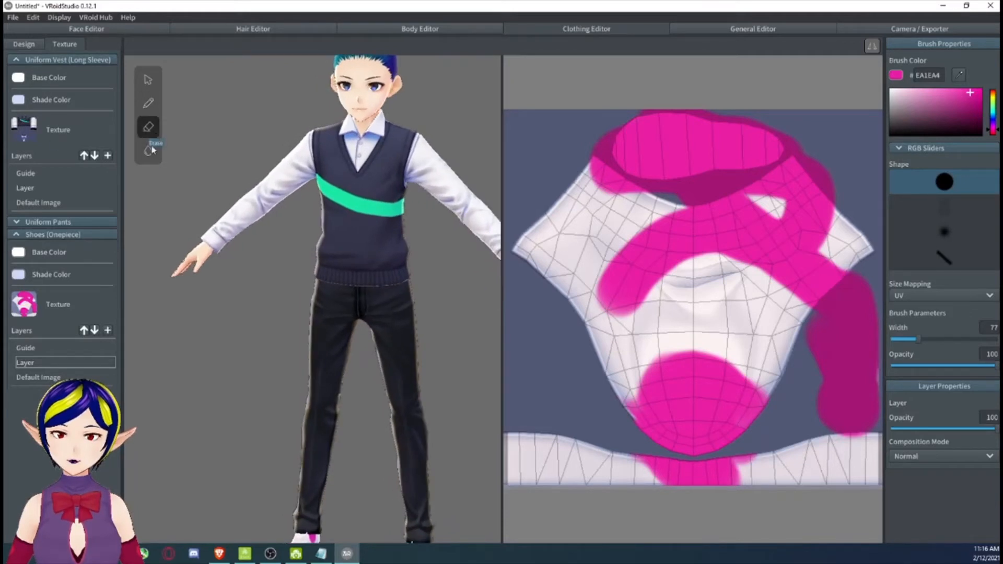
pyautogui.click(149, 151)
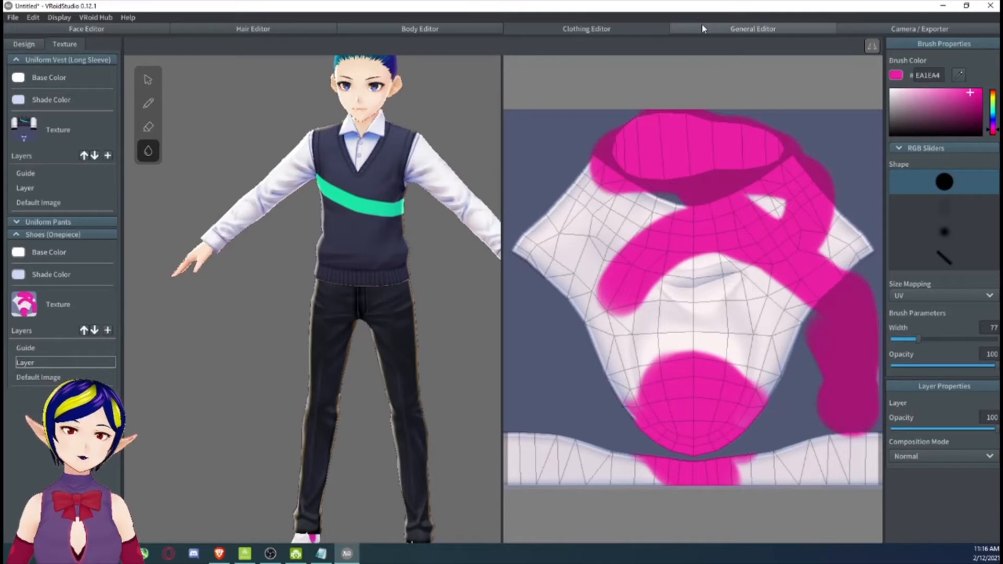
# Open the avatar's hair texture in the Hair Editor.
pyautogui.click(232, 32)
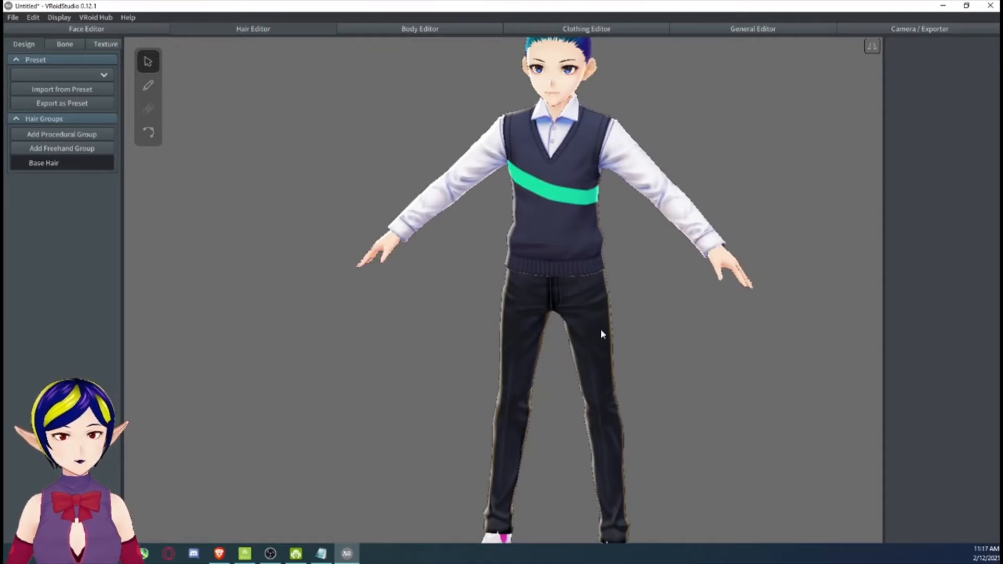
pyautogui.scroll(-3, 570, 297)
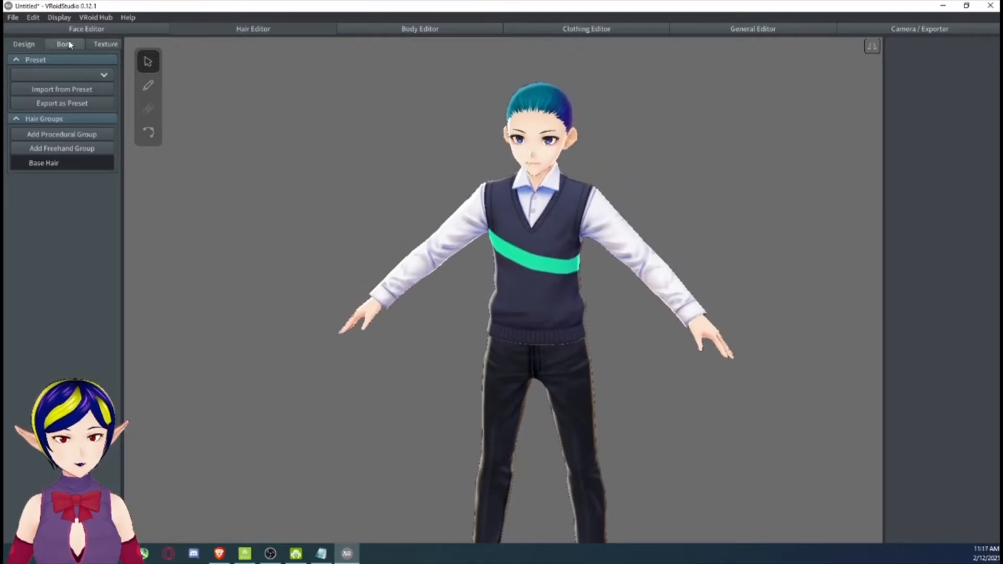
pyautogui.click(102, 46)
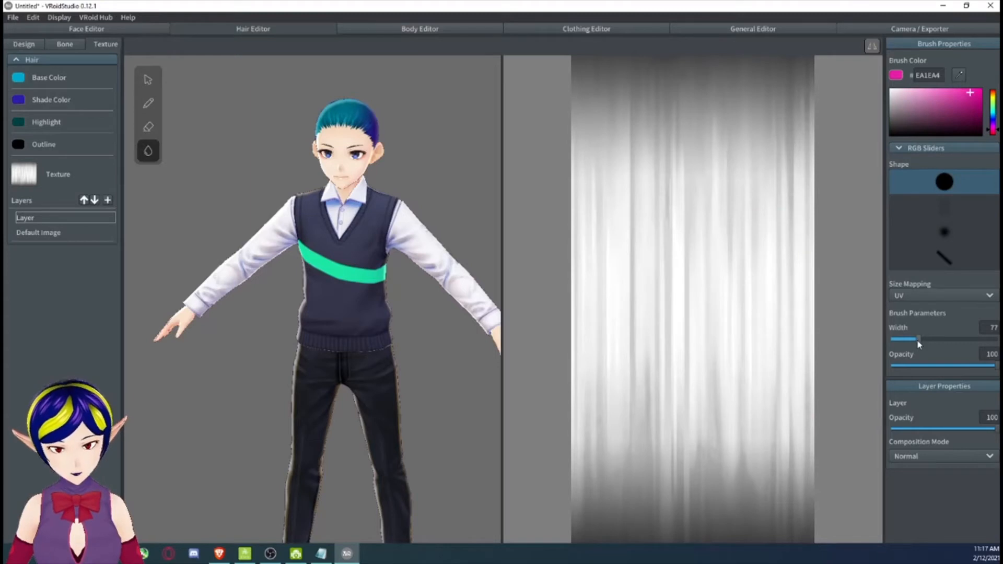
# Set the brush width to 59, and try World size mapping before returning it to UV.
pyautogui.moveTo(917, 341); pyautogui.dragTo(913, 343)
pyautogui.click(918, 298)
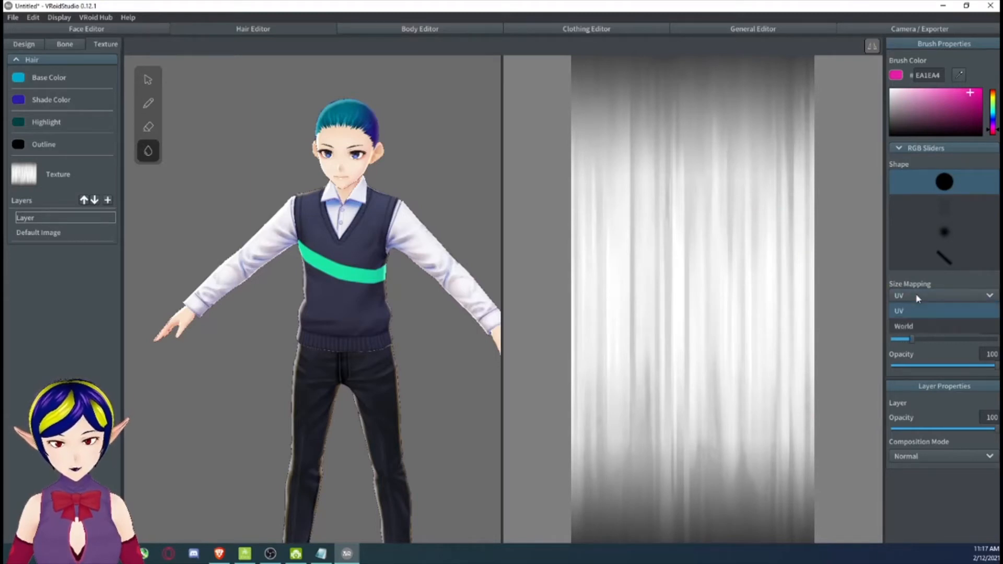
pyautogui.click(912, 327)
pyautogui.click(908, 300)
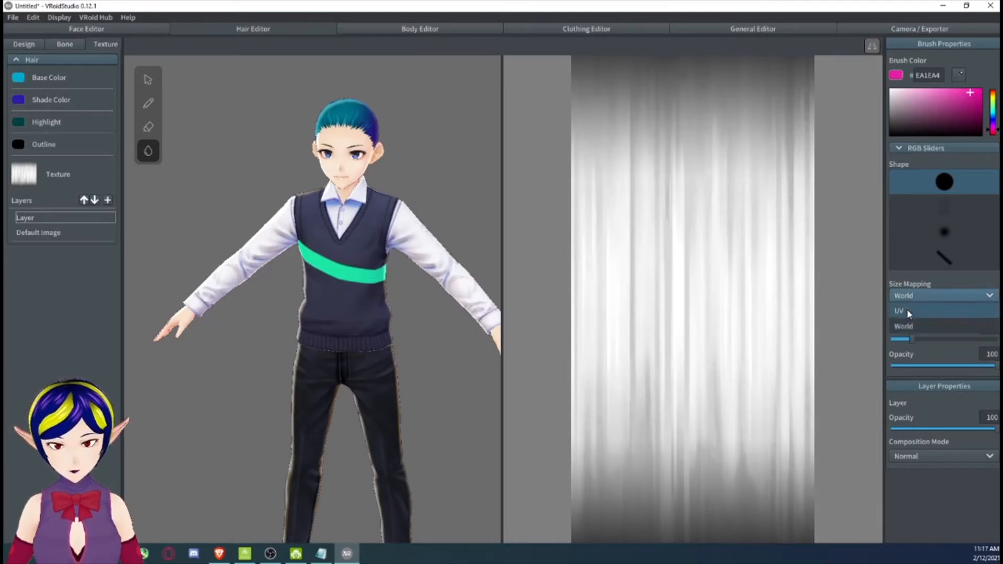
pyautogui.click(907, 310)
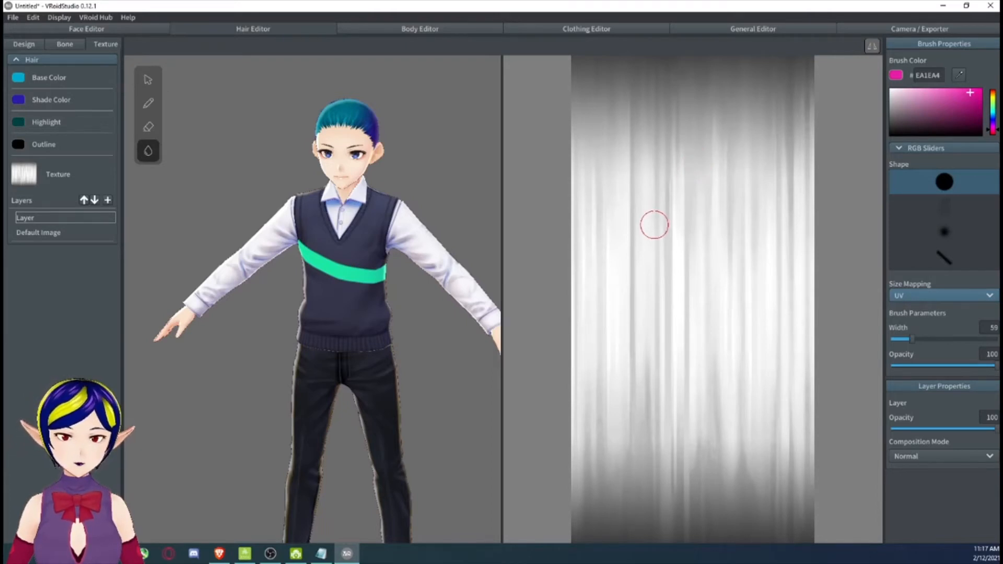
# Set the hair's shade color to the muted violet #443F61 and check it from the side.
pyautogui.click(18, 101)
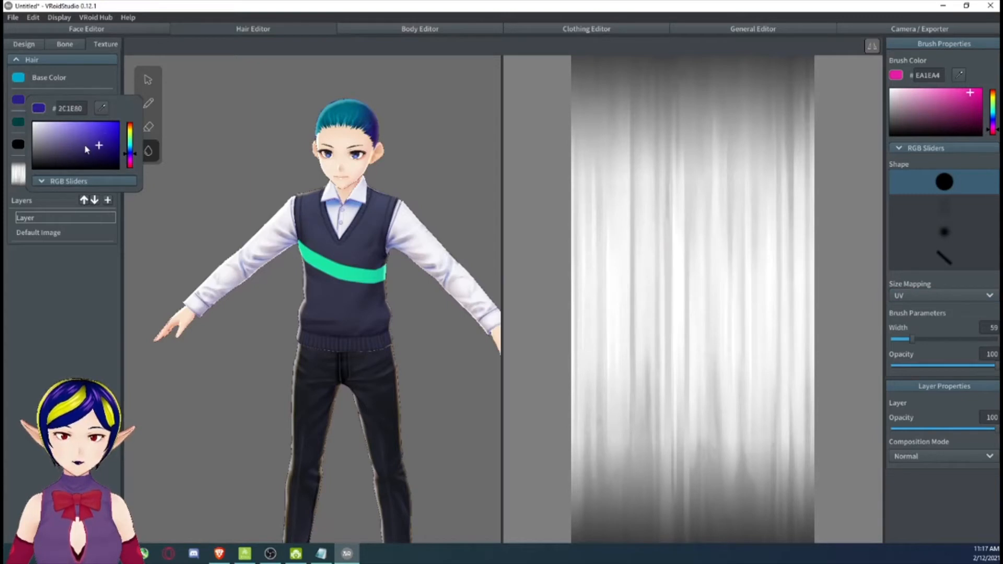
pyautogui.click(63, 152)
pyautogui.click(314, 142)
pyautogui.moveTo(346, 139); pyautogui.dragTo(299, 139, button='right')
# Change the hair's shade color to magenta and check it from the front.
pyautogui.click(17, 101)
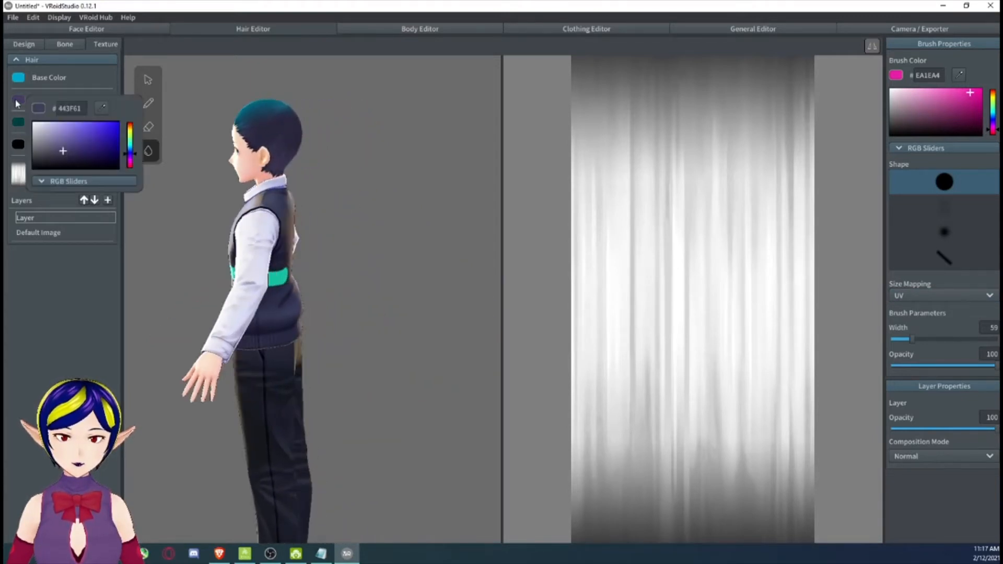
pyautogui.click(130, 164)
pyautogui.click(90, 150)
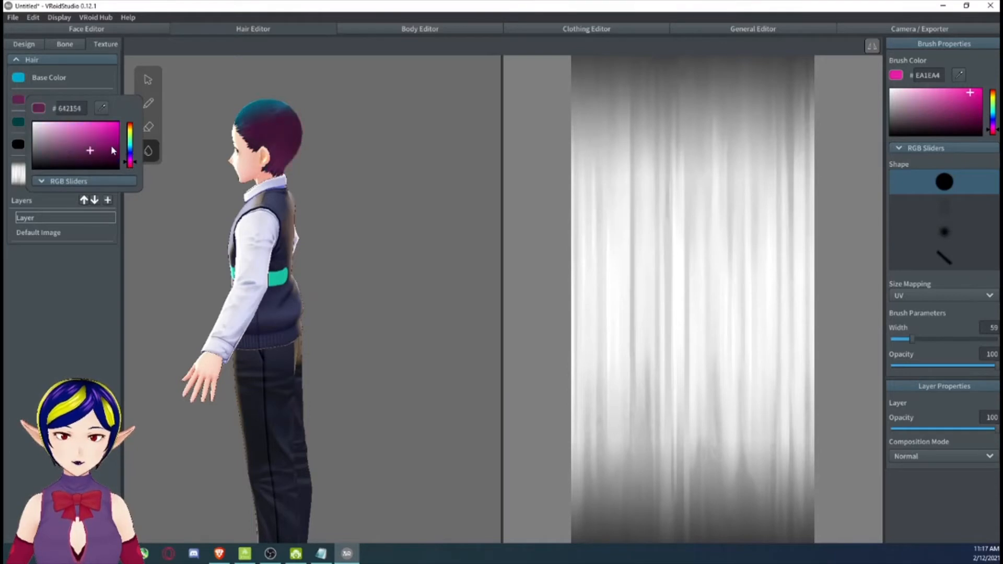
pyautogui.click(191, 240)
pyautogui.moveTo(191, 241); pyautogui.dragTo(224, 240, button='right')
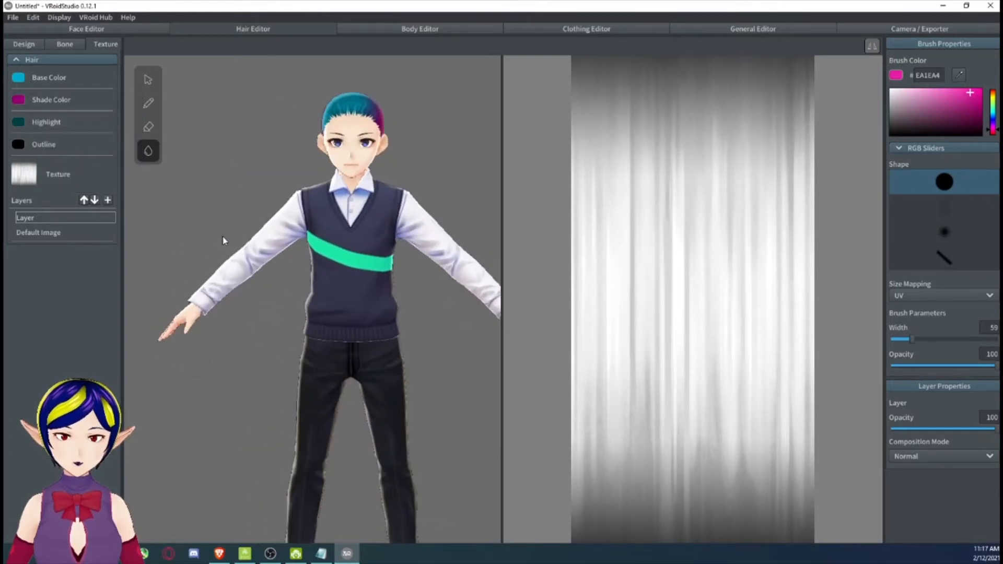
# Examine the hair's bone settings, including the number of bone groups and bangs fineness.
pyautogui.click(72, 45)
pyautogui.scroll(6, 561, 184)
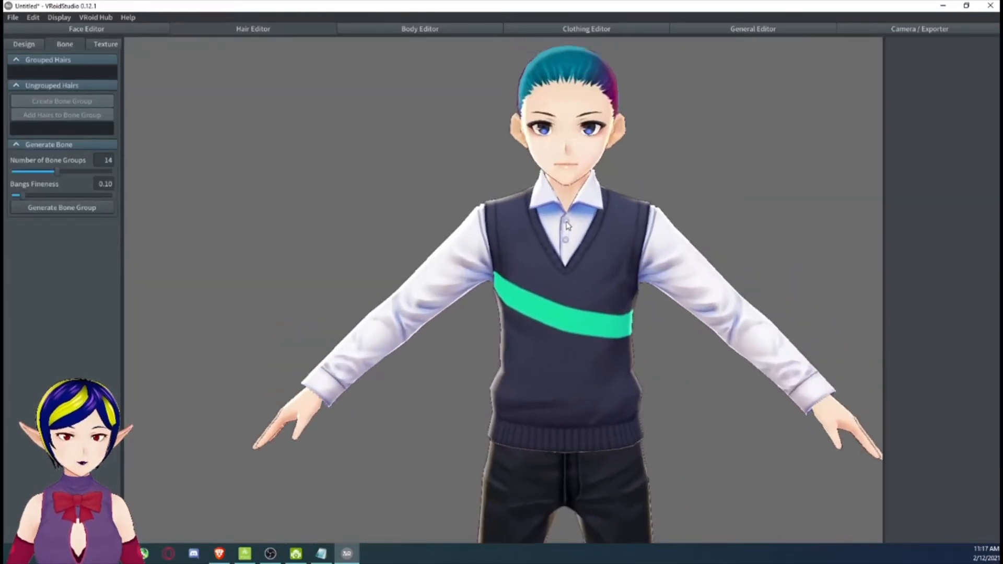
pyautogui.moveTo(567, 222); pyautogui.dragTo(564, 233, button='middle')
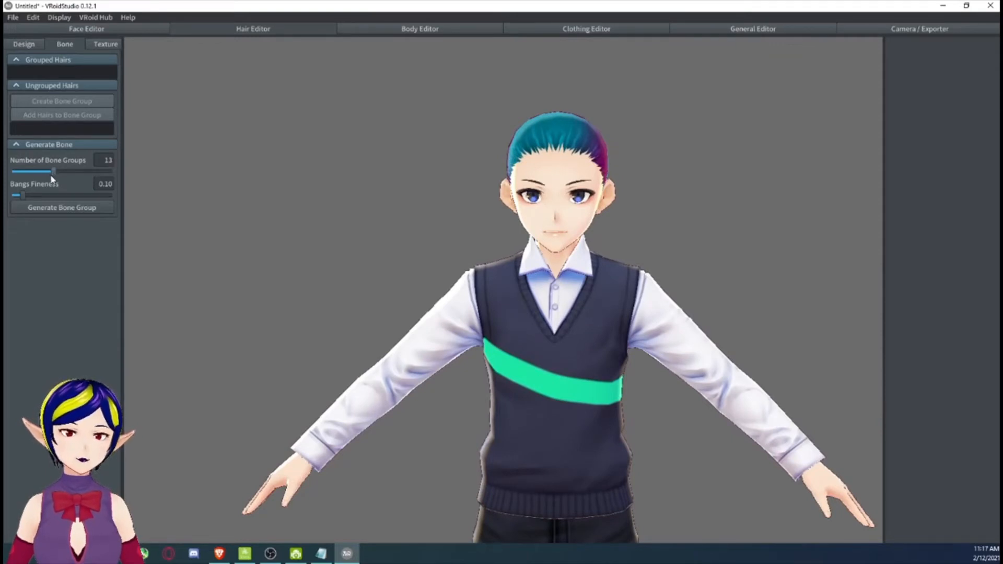
# Switch to the hair brush in the hair design settings and change the hair material's base color to bright green.
pyautogui.click(24, 45)
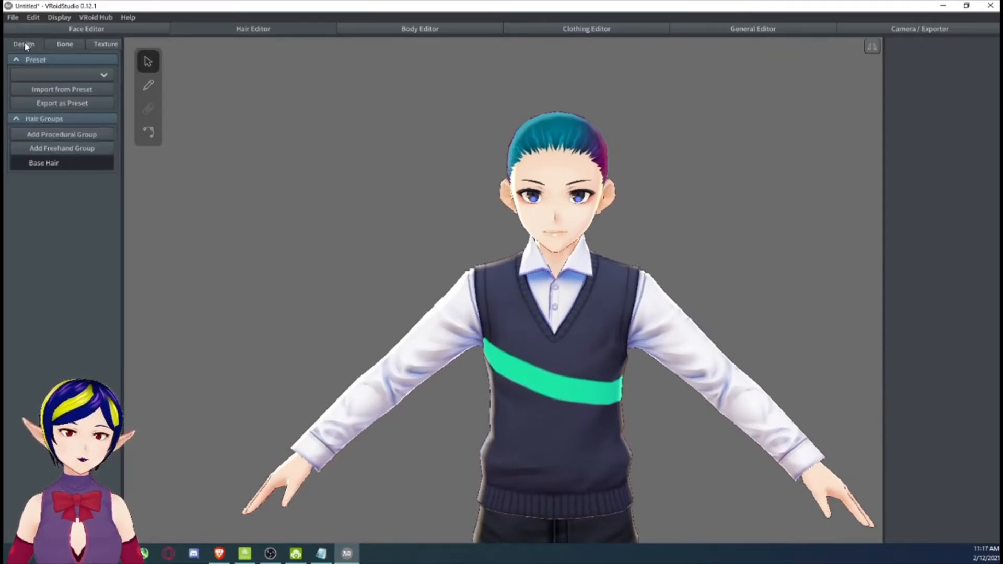
pyautogui.click(149, 86)
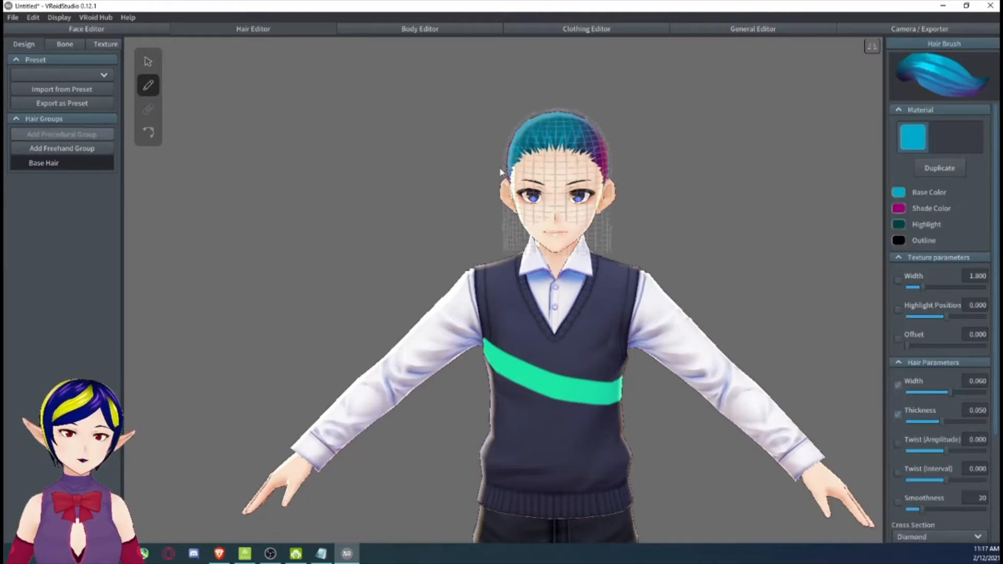
pyautogui.scroll(5, 622, 167)
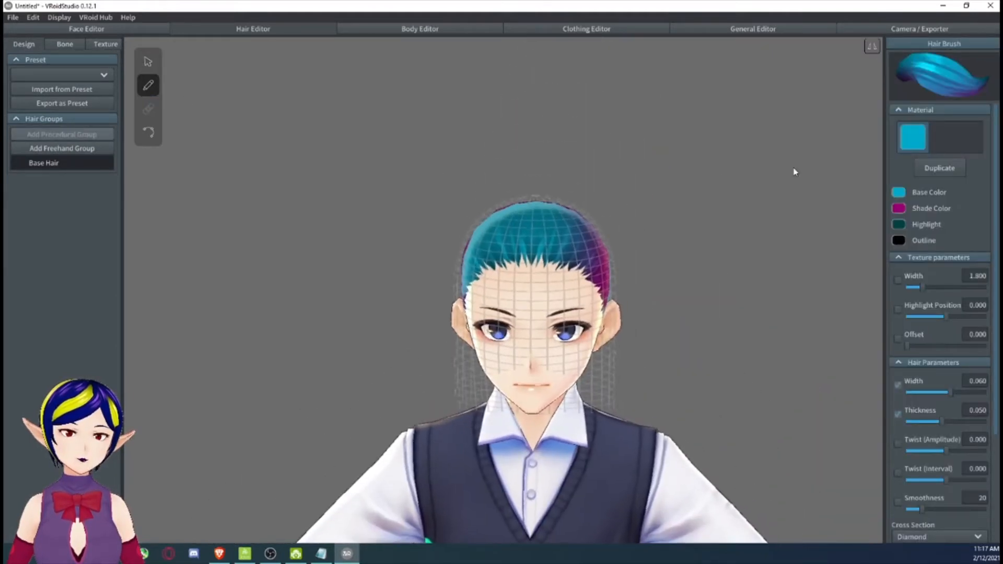
pyautogui.scroll(1, 643, 363)
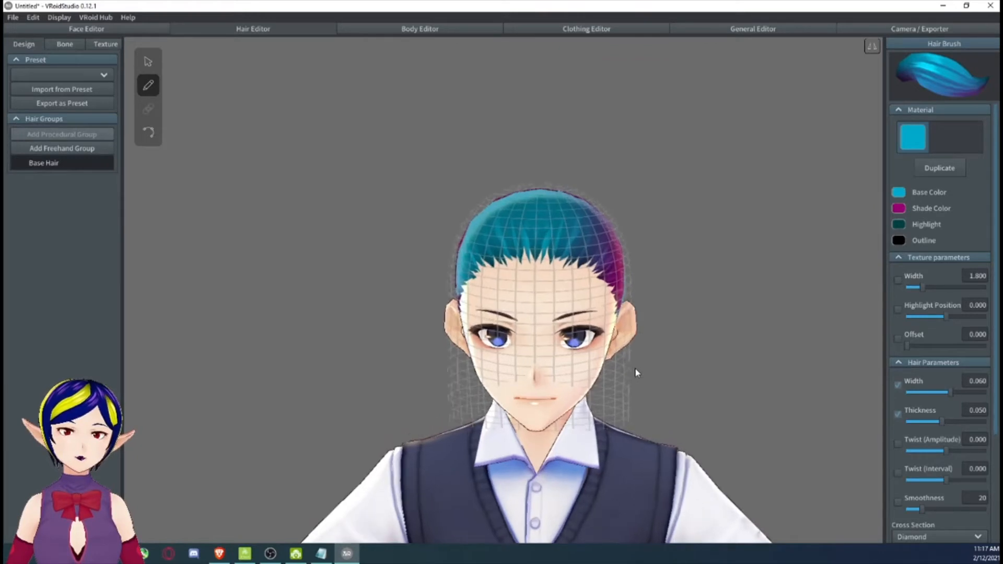
pyautogui.click(899, 192)
pyautogui.moveTo(879, 241); pyautogui.dragTo(880, 236)
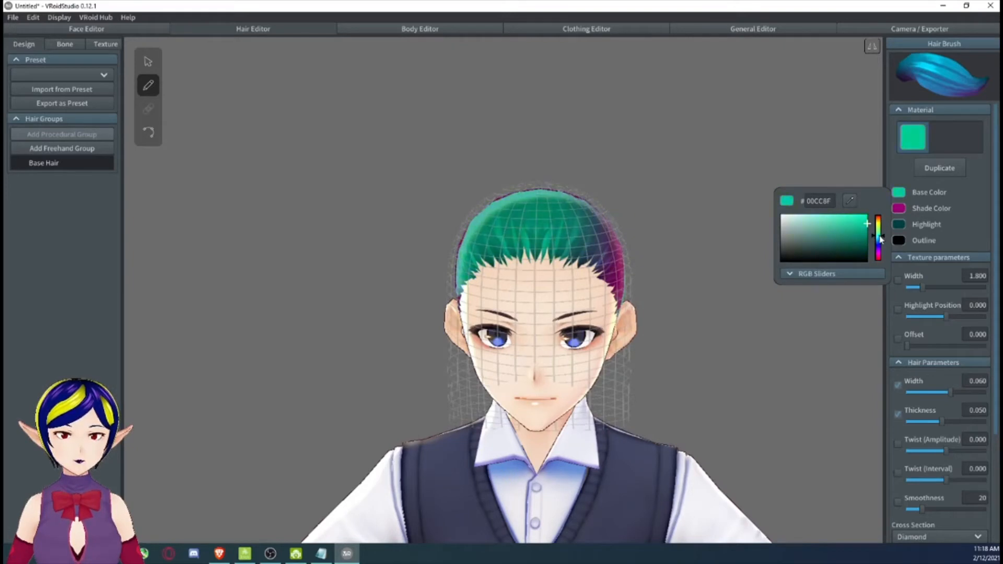
pyautogui.click(765, 352)
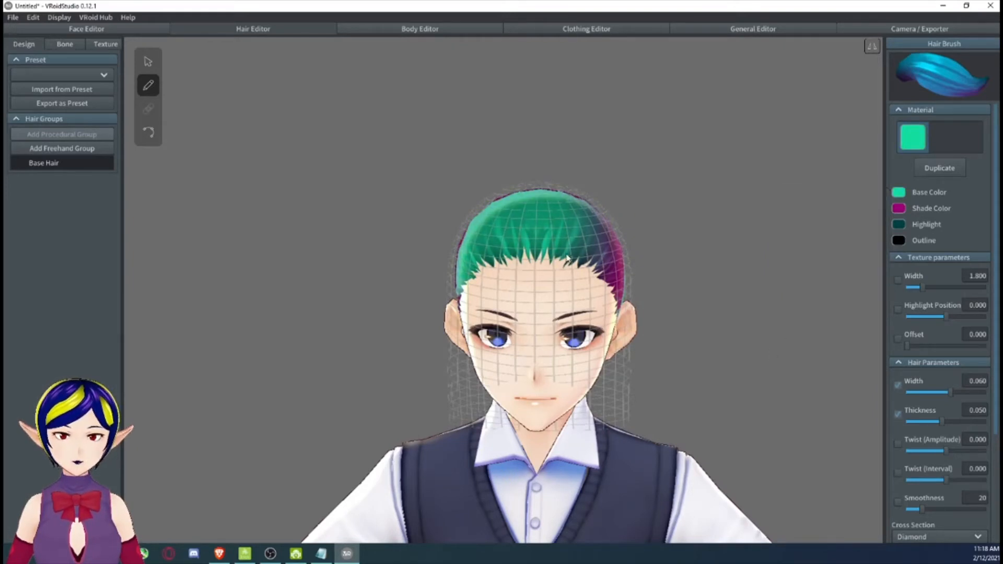
# Draw a freehand hair strand from the crown down across the face to the side of the chin, redoing the first stroke.
pyautogui.moveTo(567, 255); pyautogui.dragTo(564, 203, button='right')
pyautogui.moveTo(557, 174); pyautogui.dragTo(493, 369)
pyautogui.hotkey('ctrl', 'z')
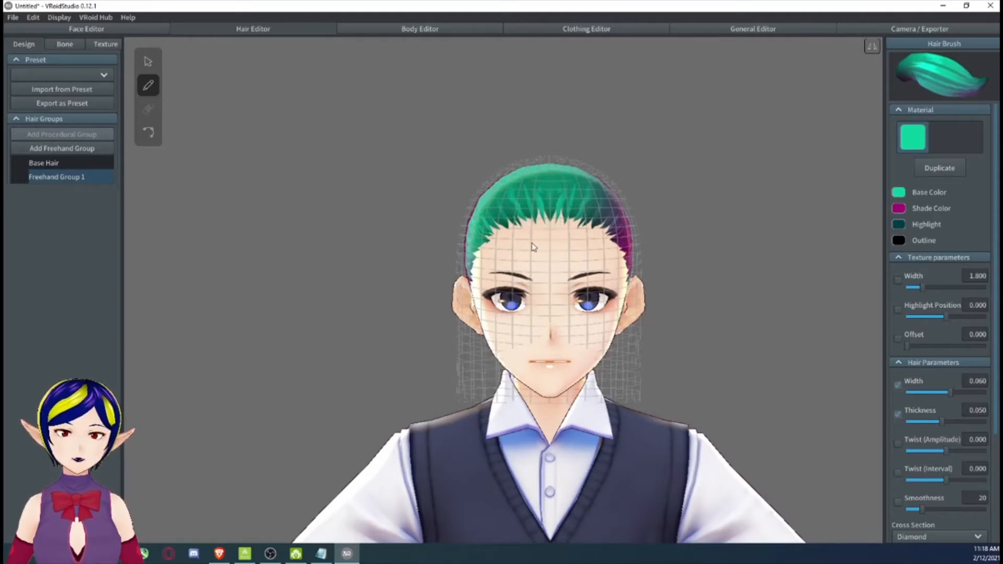
pyautogui.moveTo(554, 172)
pyautogui.mouseDown()
pyautogui.moveTo(545, 295)
pyautogui.moveTo(511, 379)
pyautogui.mouseUp()
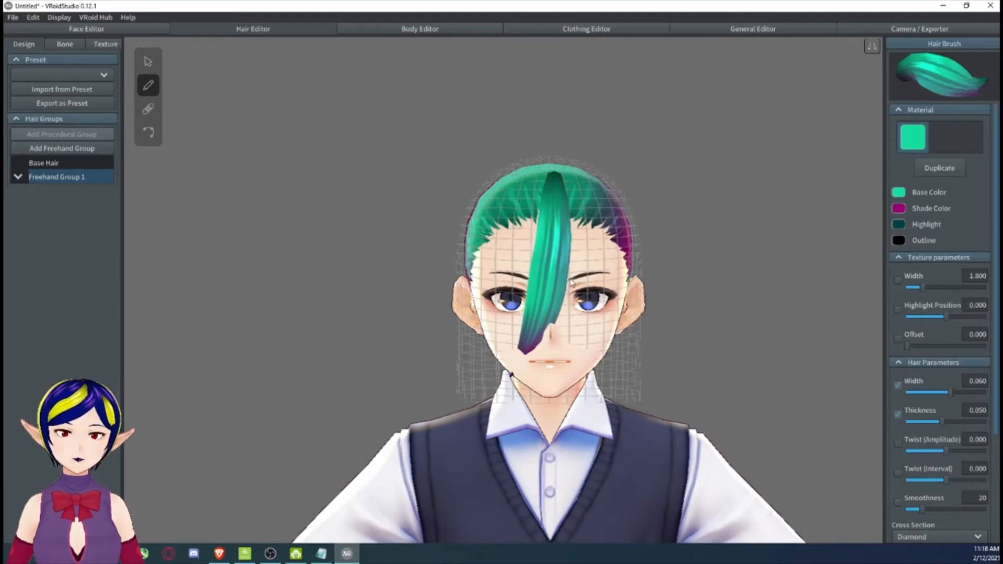
pyautogui.moveTo(571, 283)
pyautogui.mouseDown(button='right')
pyautogui.moveTo(618, 277)
pyautogui.moveTo(566, 297)
pyautogui.moveTo(570, 278)
pyautogui.moveTo(517, 280)
pyautogui.moveTo(570, 275)
pyautogui.mouseUp(button='right')
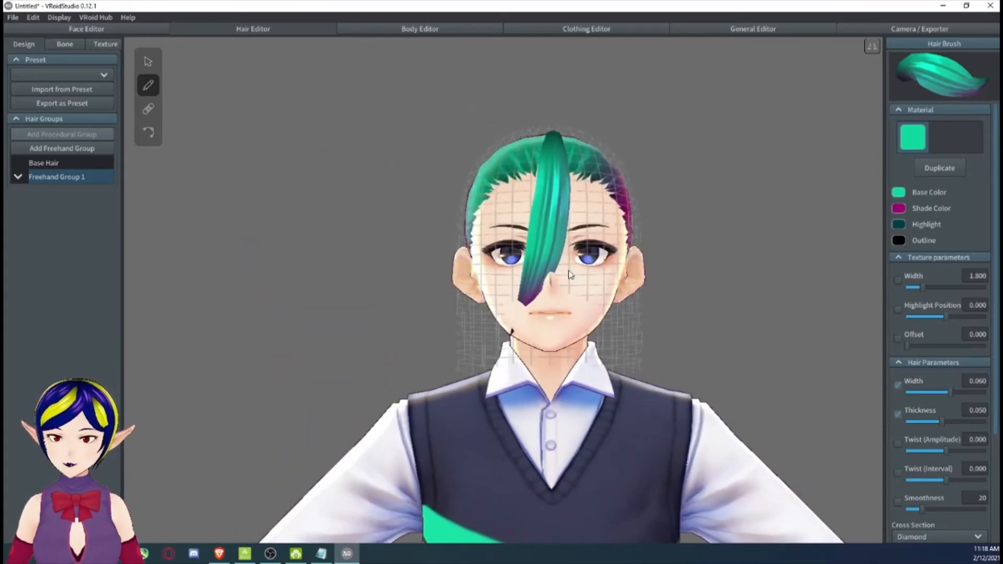
pyautogui.moveTo(478, 220); pyautogui.dragTo(509, 228, button='right')
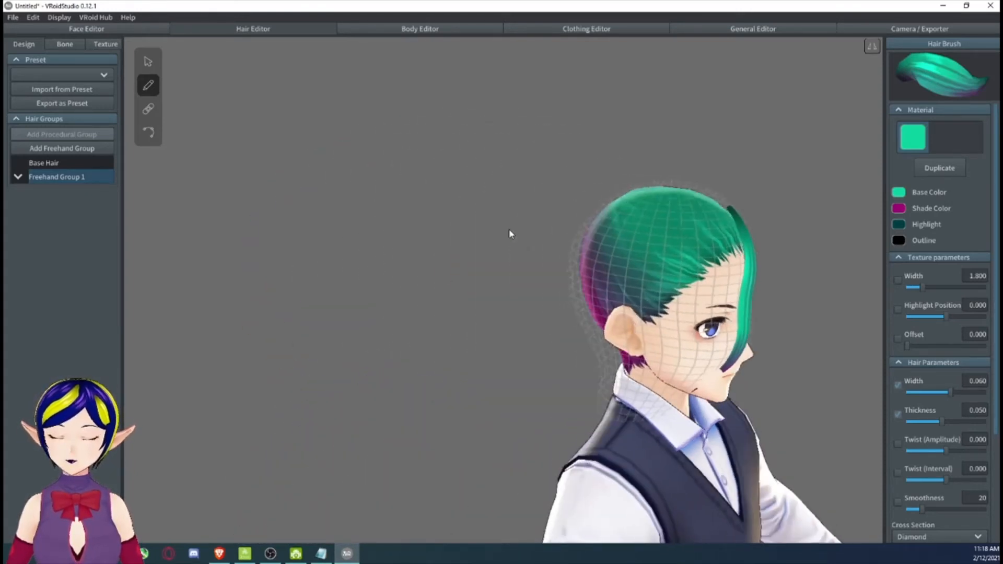
# Select the drawn strand and pull its upper guide mesh points outward, away from the forehead.
pyautogui.click(147, 68)
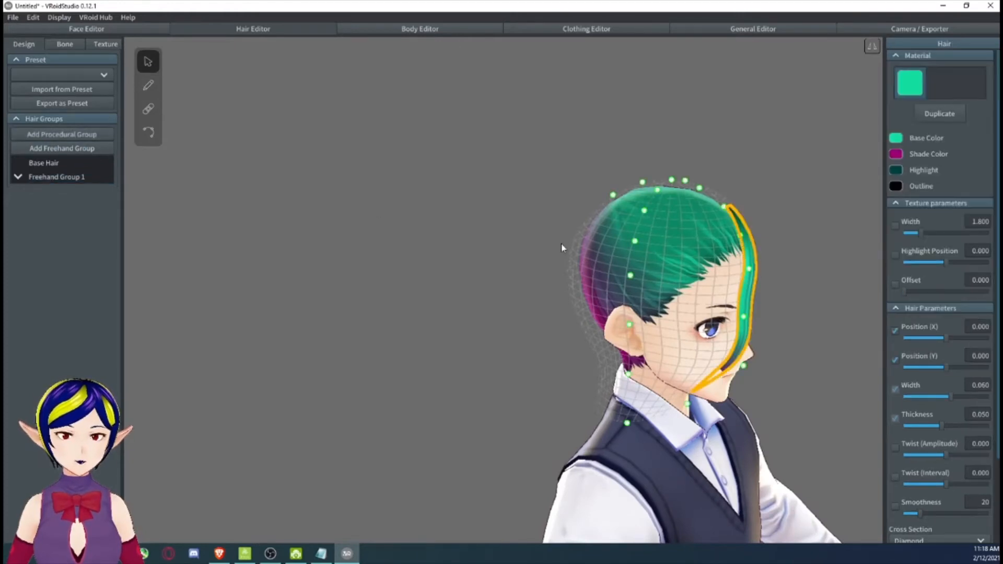
pyautogui.moveTo(666, 281); pyautogui.dragTo(617, 270, button='right')
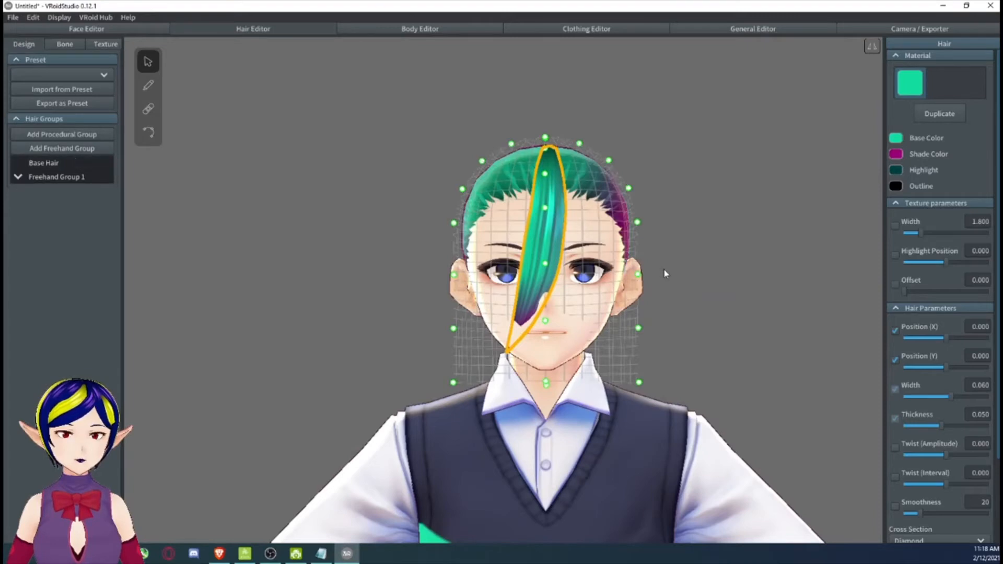
pyautogui.scroll(5, 664, 269)
pyautogui.moveTo(545, 225); pyautogui.dragTo(635, 234, button='right')
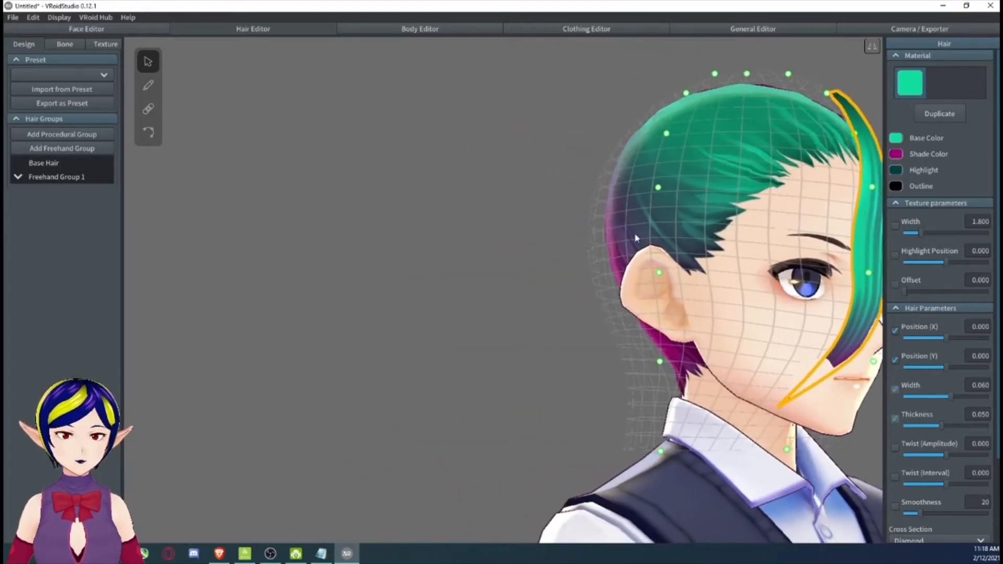
pyautogui.moveTo(651, 234)
pyautogui.mouseDown(button='middle')
pyautogui.moveTo(605, 235)
pyautogui.moveTo(639, 237)
pyautogui.mouseUp(button='middle')
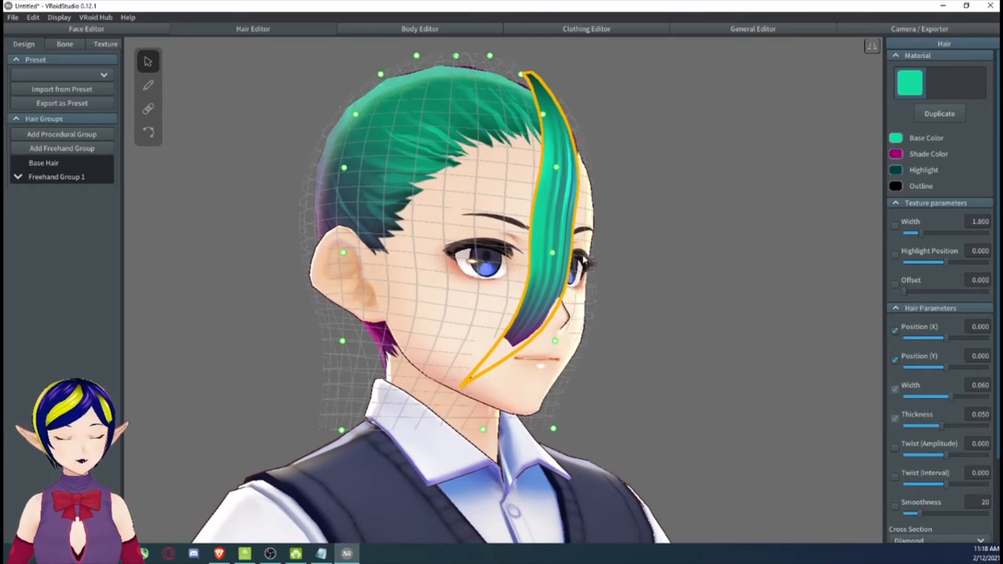
pyautogui.moveTo(592, 222); pyautogui.dragTo(531, 224, button='right')
pyautogui.moveTo(520, 229); pyautogui.dragTo(699, 226, button='right')
pyautogui.moveTo(675, 182)
pyautogui.mouseDown()
pyautogui.moveTo(674, 137)
pyautogui.moveTo(706, 136)
pyautogui.mouseUp()
pyautogui.moveTo(690, 236); pyautogui.dragTo(726, 226)
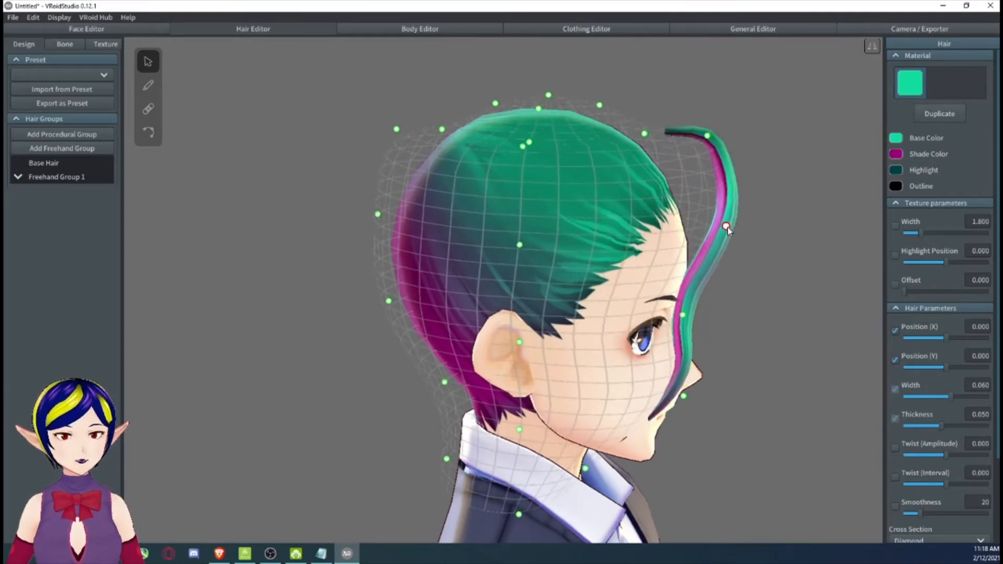
# Pull the guide mesh points at eye and mouth level outward so the strand stands off the face.
pyautogui.moveTo(683, 316); pyautogui.dragTo(717, 321)
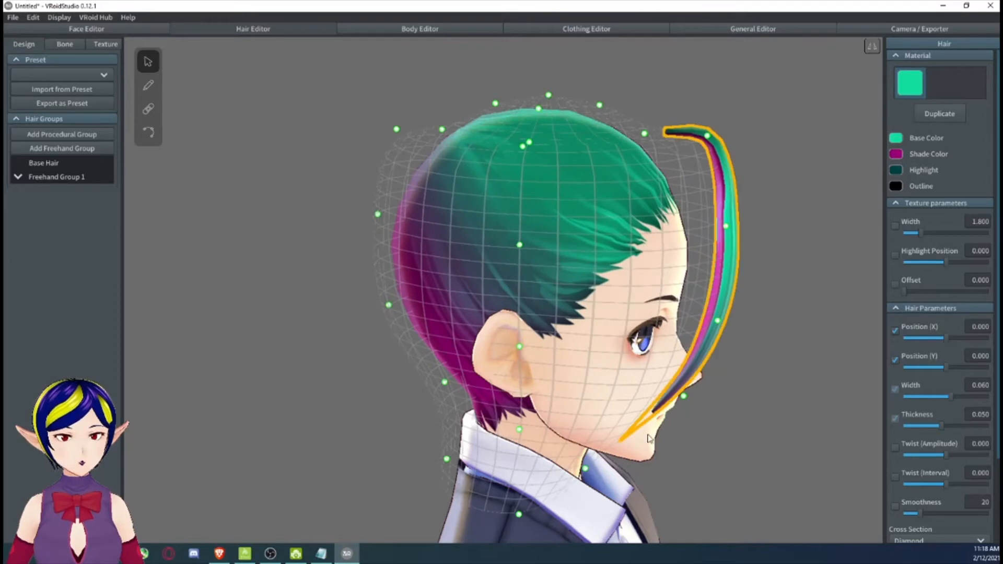
pyautogui.moveTo(679, 404); pyautogui.dragTo(710, 397)
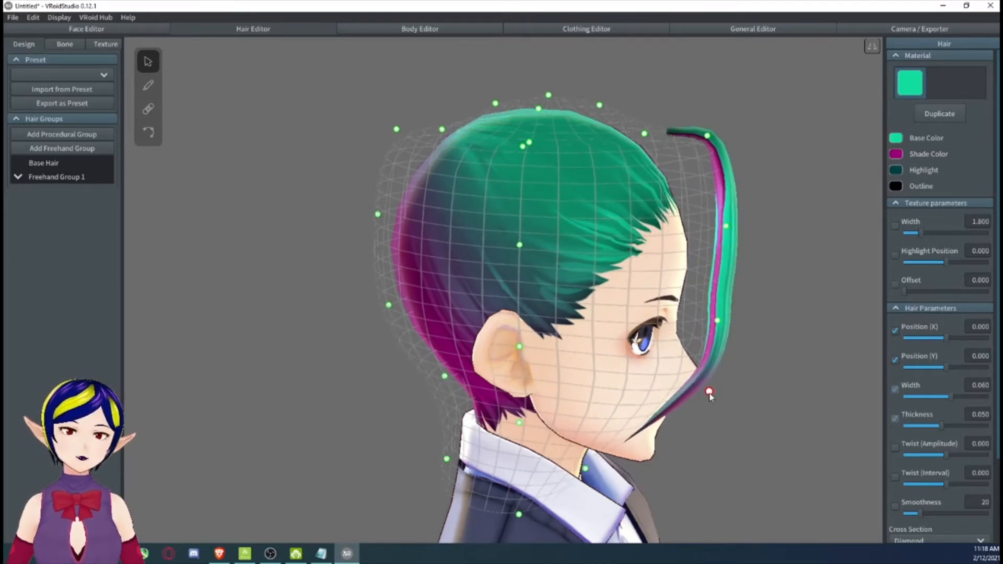
pyautogui.moveTo(710, 396)
pyautogui.mouseDown(button='right')
pyautogui.moveTo(702, 330)
pyautogui.moveTo(646, 333)
pyautogui.moveTo(713, 325)
pyautogui.moveTo(619, 320)
pyautogui.mouseUp(button='right')
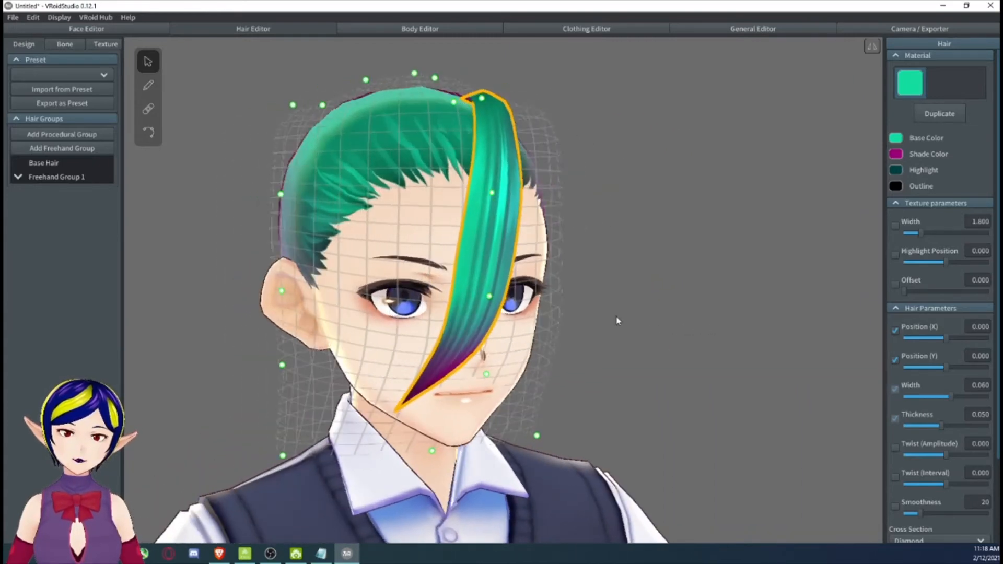
# Reshape the strand into a wavy curve by moving its middle and lower control points toward the center of the face.
pyautogui.click(147, 85)
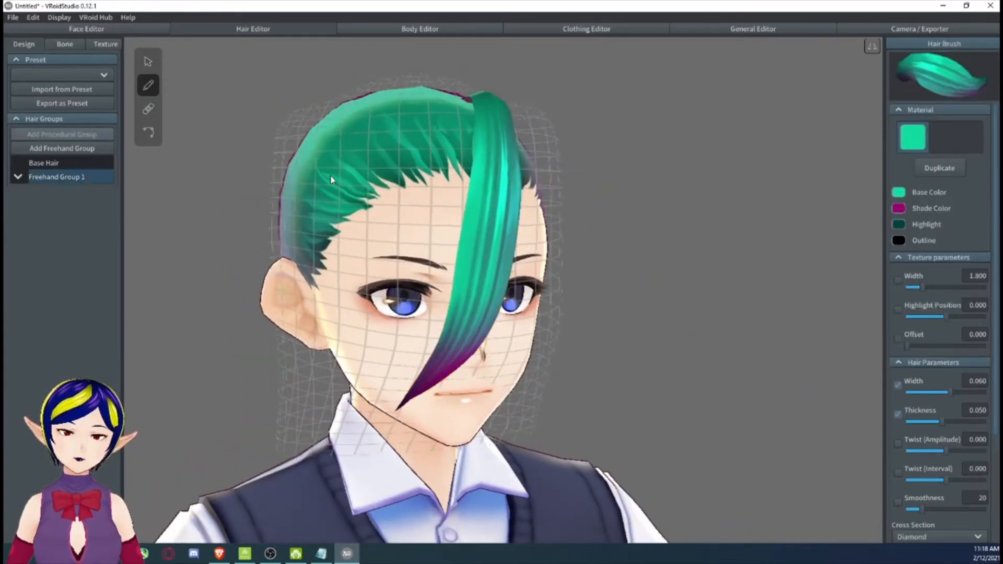
pyautogui.click(152, 134)
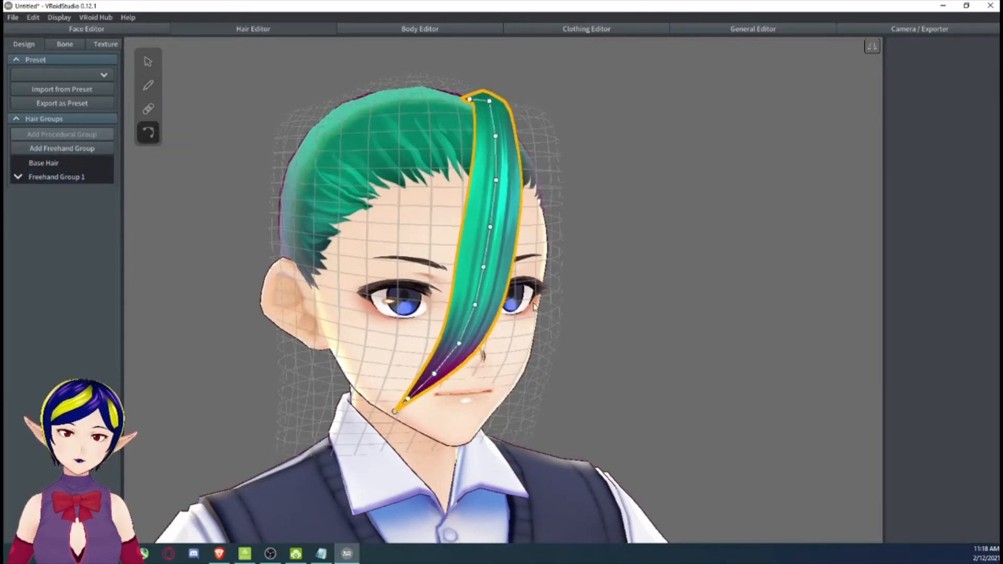
pyautogui.moveTo(516, 312); pyautogui.dragTo(534, 297, button='right')
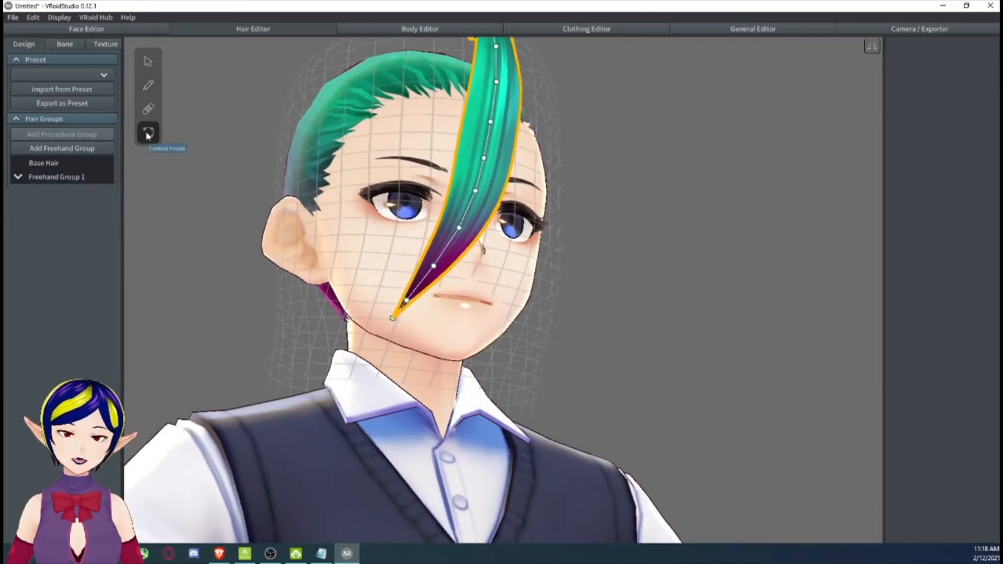
pyautogui.moveTo(47, 182)
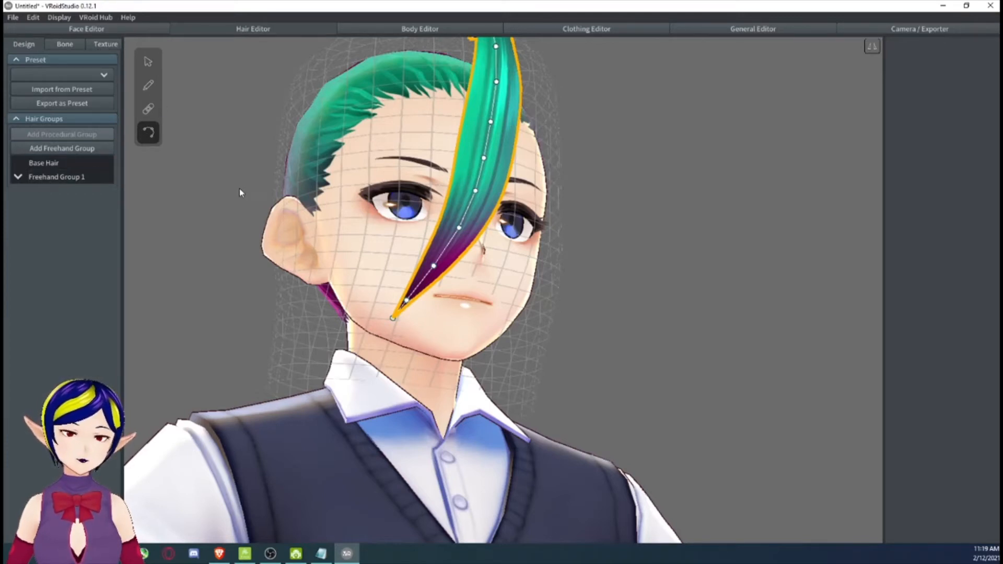
pyautogui.moveTo(240, 193); pyautogui.dragTo(408, 344, button='right')
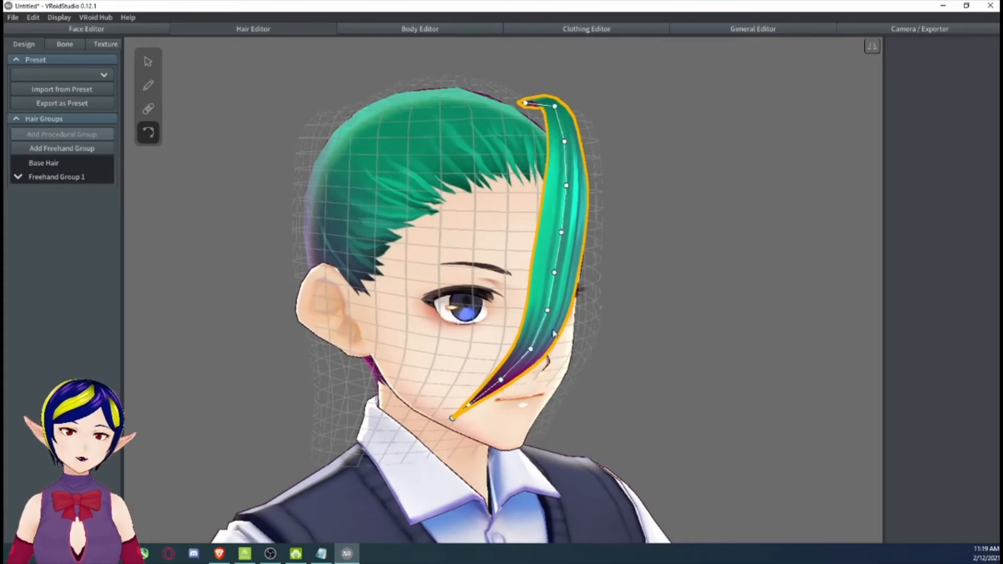
pyautogui.moveTo(554, 334); pyautogui.dragTo(368, 243, button='right')
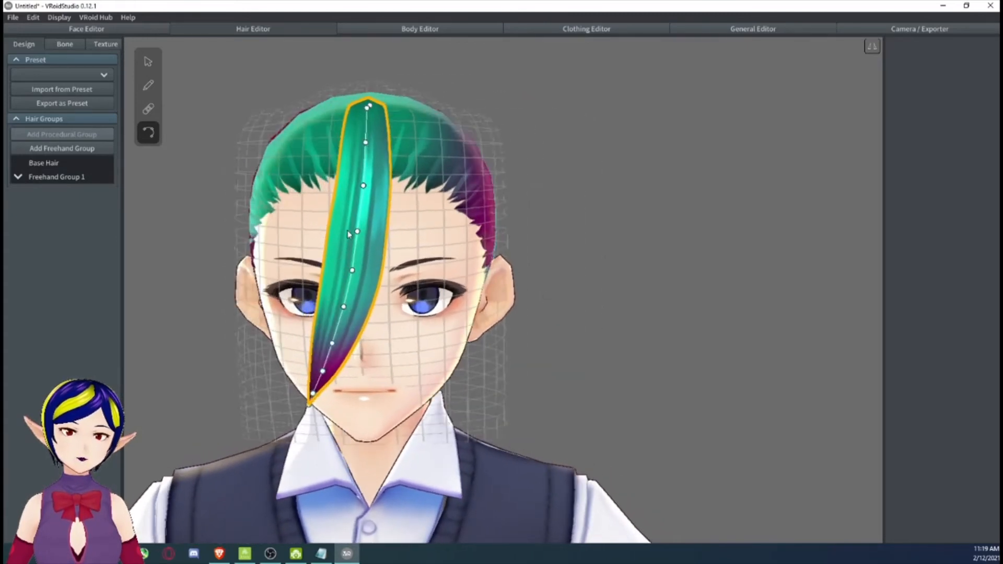
pyautogui.moveTo(358, 232); pyautogui.dragTo(375, 233)
pyautogui.moveTo(353, 272); pyautogui.dragTo(350, 350)
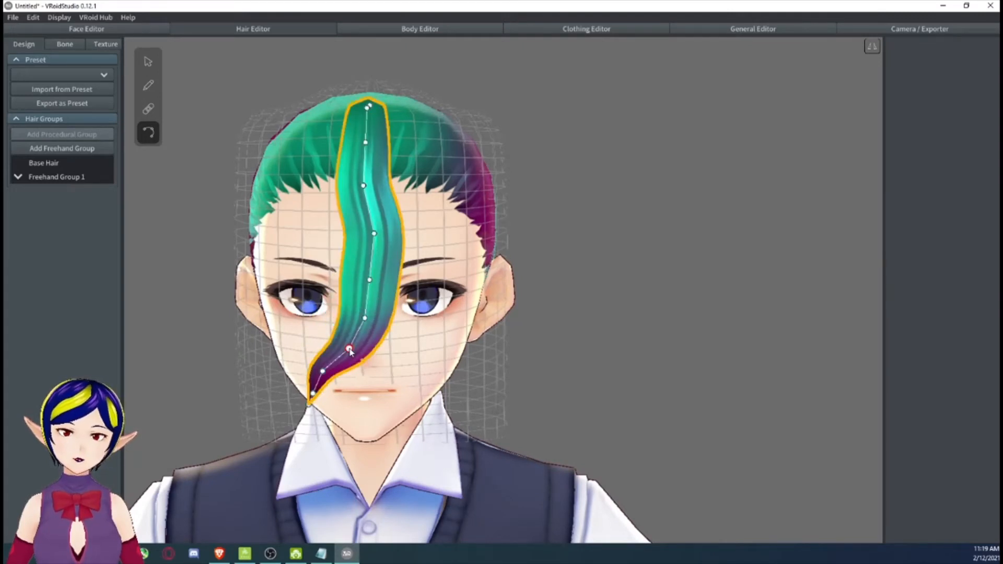
pyautogui.moveTo(312, 395); pyautogui.dragTo(337, 361)
# Move the strand's tip control point up toward the nose and check the shape from both sides.
pyautogui.moveTo(336, 365); pyautogui.dragTo(420, 409, button='right')
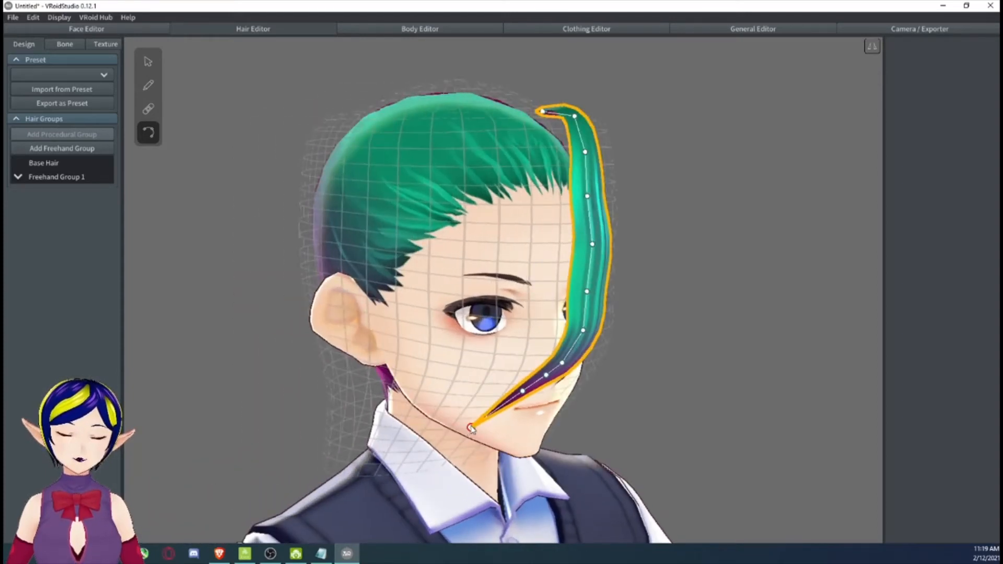
pyautogui.moveTo(472, 429); pyautogui.dragTo(520, 363)
pyautogui.moveTo(520, 363); pyautogui.dragTo(555, 383, button='right')
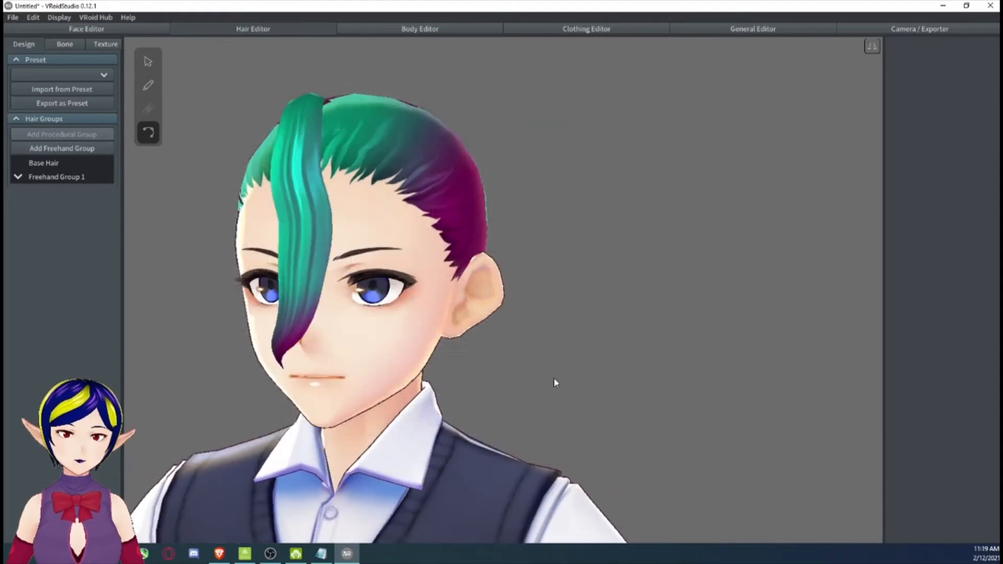
pyautogui.moveTo(359, 349); pyautogui.dragTo(181, 68, button='right')
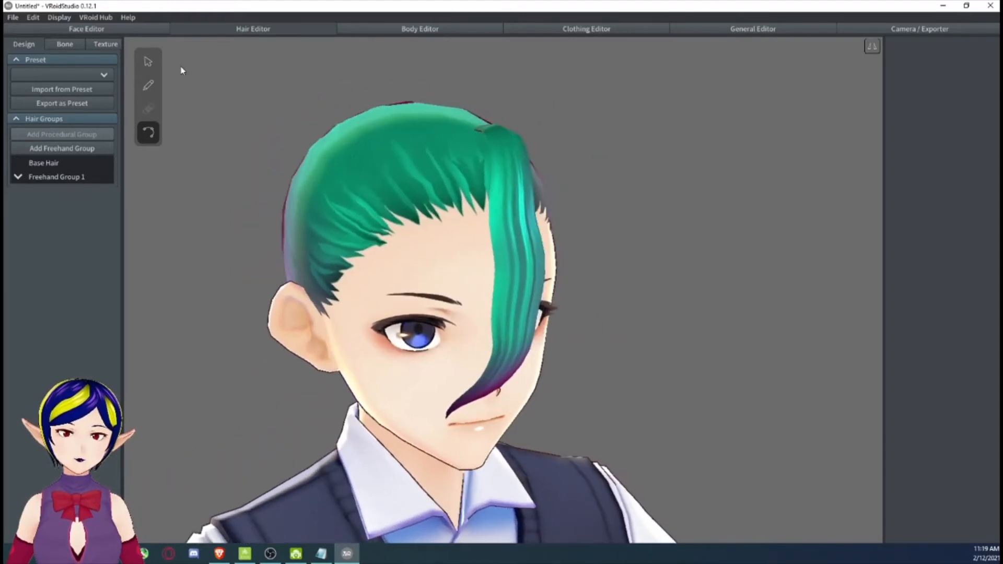
# Duplicate the hair brush material and set the copy's base color to yellow #DDD115.
pyautogui.click(148, 85)
pyautogui.click(945, 170)
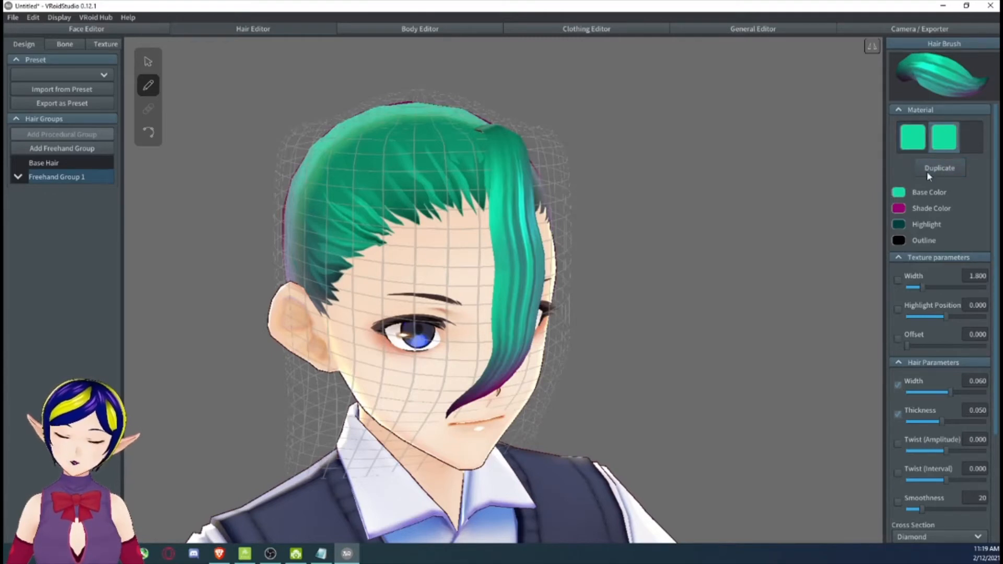
pyautogui.click(899, 192)
pyautogui.click(879, 223)
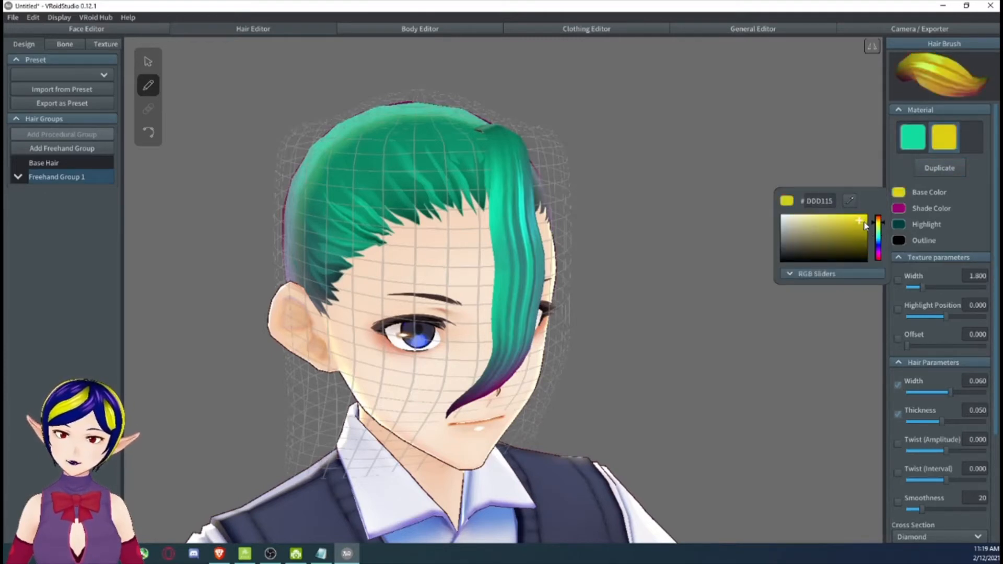
pyautogui.click(792, 325)
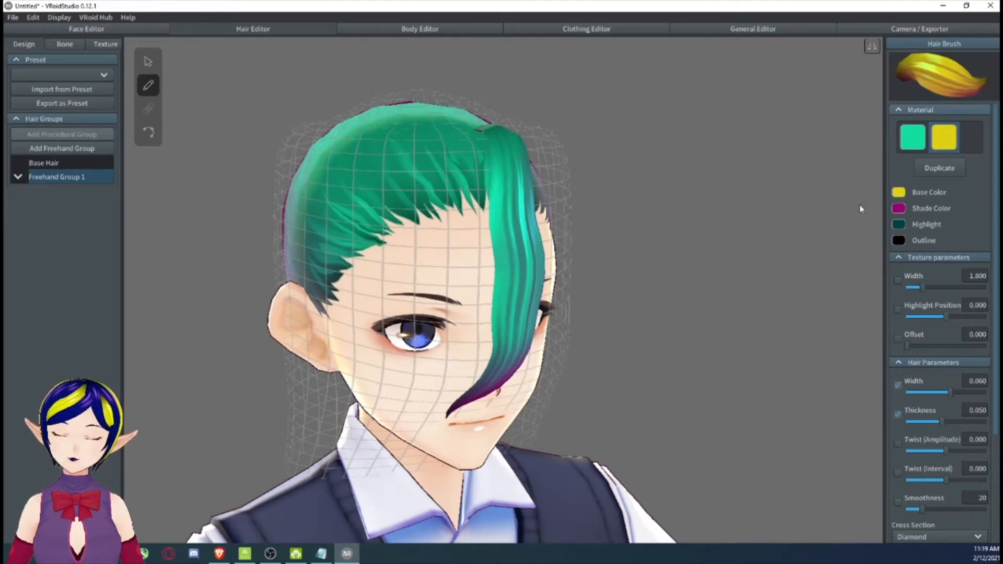
pyautogui.moveTo(711, 264); pyautogui.dragTo(434, 154, button='right')
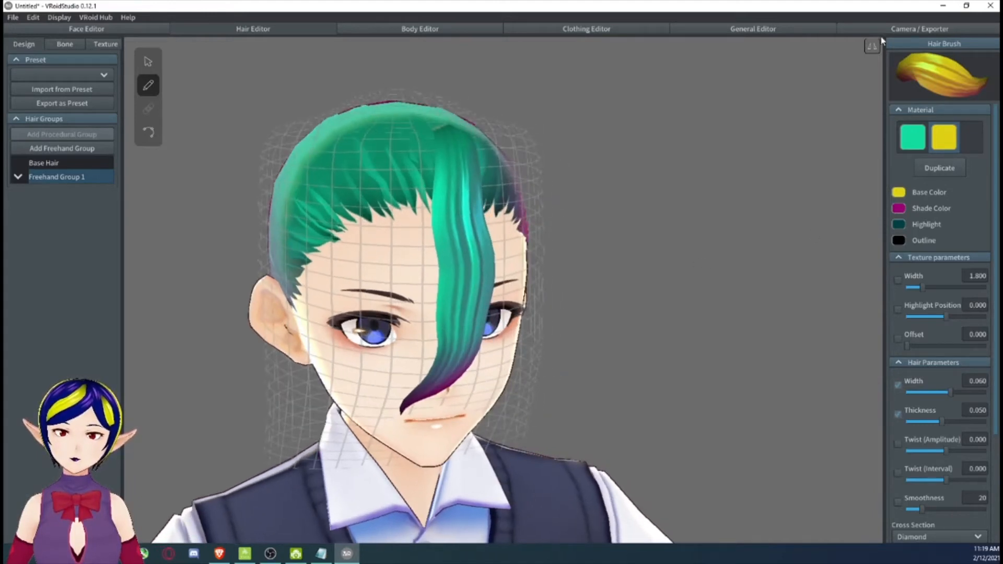
pyautogui.moveTo(685, 174); pyautogui.dragTo(405, 161, button='right')
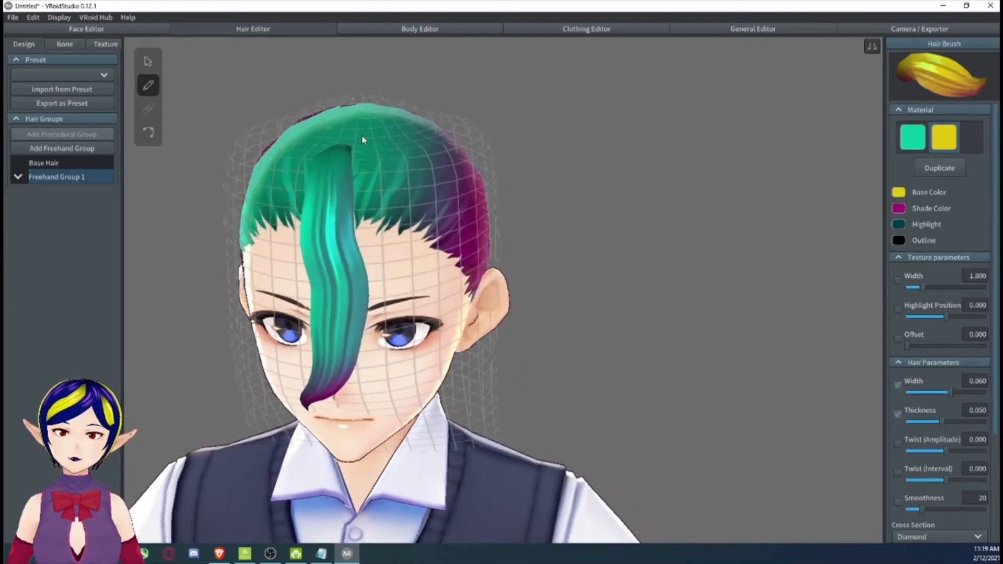
# Draw a mirrored pair of yellow strands from the crown down both sides of the face, then check them from the front.
pyautogui.moveTo(364, 140)
pyautogui.mouseDown()
pyautogui.moveTo(480, 189)
pyautogui.moveTo(476, 362)
pyautogui.moveTo(457, 383)
pyautogui.mouseUp()
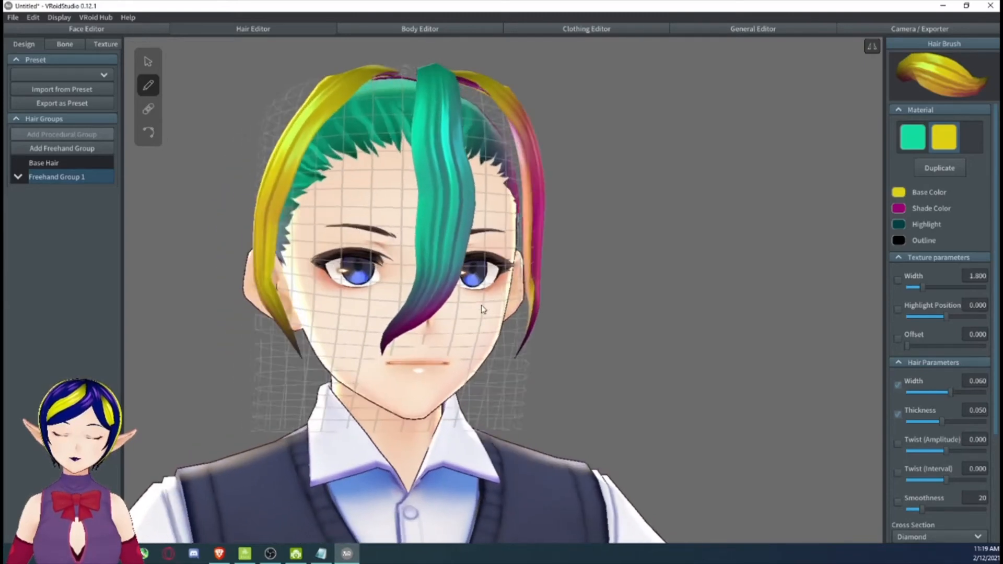
pyautogui.moveTo(481, 306); pyautogui.dragTo(478, 308, button='right')
pyautogui.moveTo(285, 233); pyautogui.dragTo(278, 236, button='right')
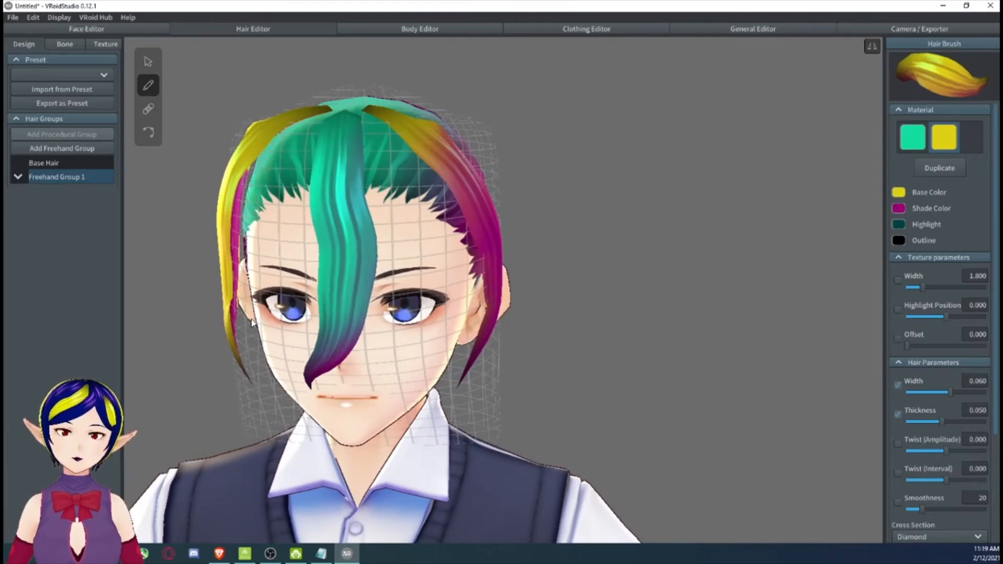
pyautogui.moveTo(270, 289)
pyautogui.mouseDown(button='right')
pyautogui.moveTo(311, 286)
pyautogui.moveTo(278, 284)
pyautogui.mouseUp(button='right')
# Draw two more mirrored yellow strands beside the first pair, running from the crown back toward the ears.
pyautogui.moveTo(579, 204); pyautogui.dragTo(404, 129, button='right')
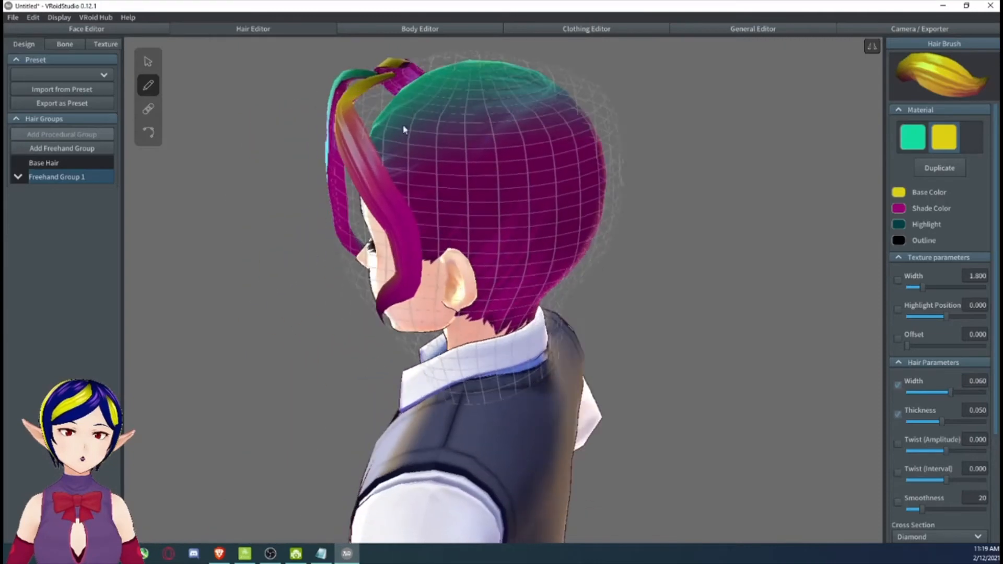
pyautogui.moveTo(396, 77)
pyautogui.mouseDown()
pyautogui.moveTo(370, 122)
pyautogui.moveTo(464, 294)
pyautogui.mouseUp()
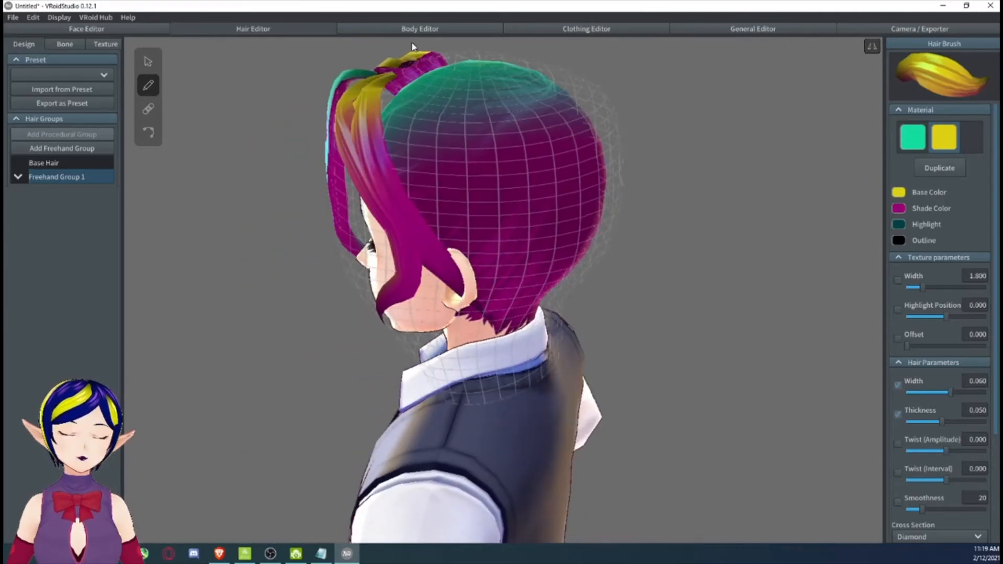
pyautogui.moveTo(394, 77)
pyautogui.mouseDown()
pyautogui.moveTo(460, 223)
pyautogui.moveTo(509, 284)
pyautogui.mouseUp()
pyautogui.moveTo(489, 182)
pyautogui.mouseDown(button='right')
pyautogui.moveTo(500, 165)
pyautogui.moveTo(551, 169)
pyautogui.mouseUp(button='right')
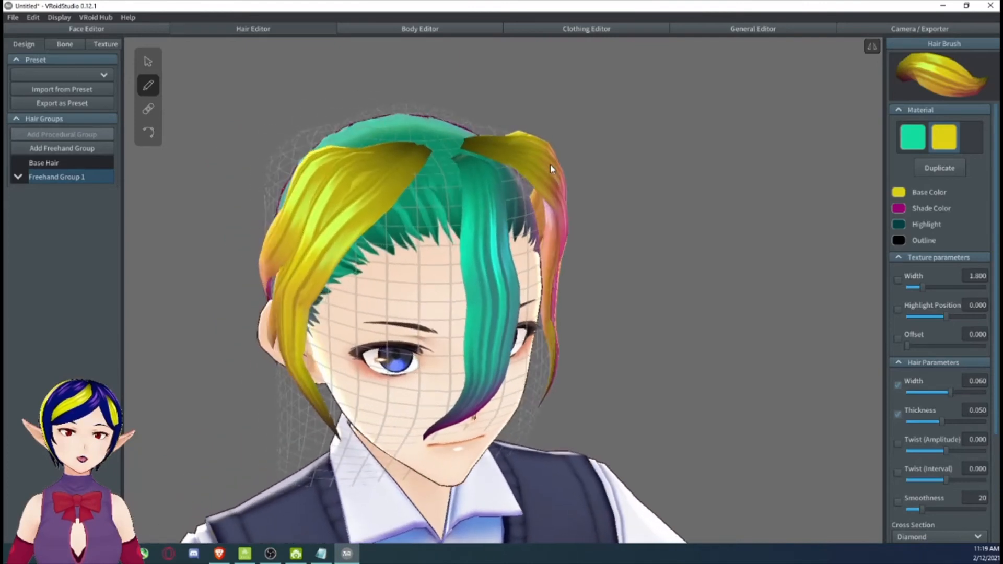
# Draw a mirrored pair of strands in the teal material, sweeping from the front crown across the forehead to the temples.
pyautogui.click(915, 138)
pyautogui.moveTo(447, 156)
pyautogui.mouseDown()
pyautogui.moveTo(443, 300)
pyautogui.moveTo(292, 337)
pyautogui.mouseUp()
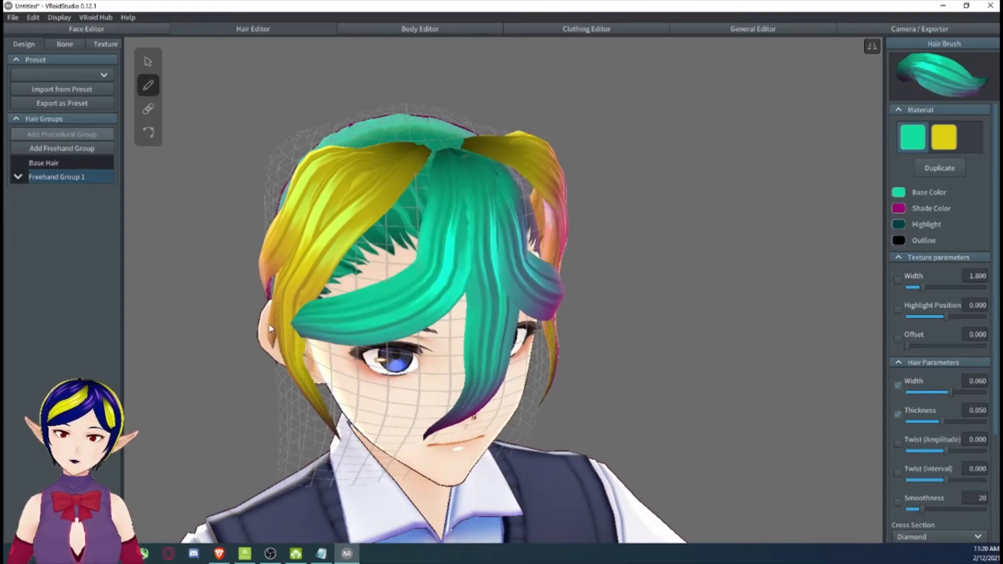
pyautogui.moveTo(384, 284)
pyautogui.mouseDown(button='right')
pyautogui.moveTo(353, 262)
pyautogui.moveTo(374, 272)
pyautogui.mouseUp(button='right')
pyautogui.scroll(-5, 374, 272)
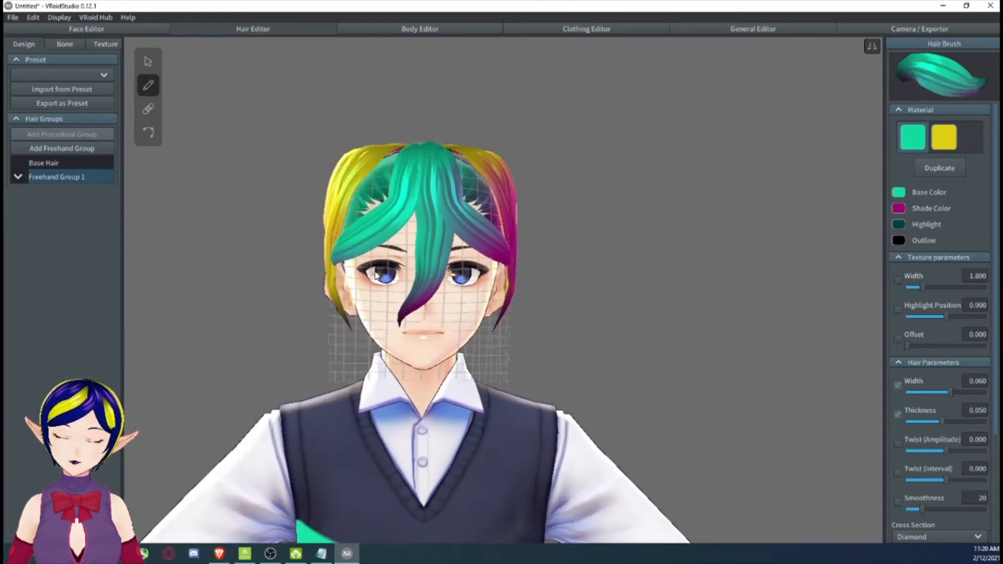
pyautogui.moveTo(375, 272); pyautogui.dragTo(399, 270, button='middle')
pyautogui.moveTo(399, 270); pyautogui.dragTo(396, 263, button='right')
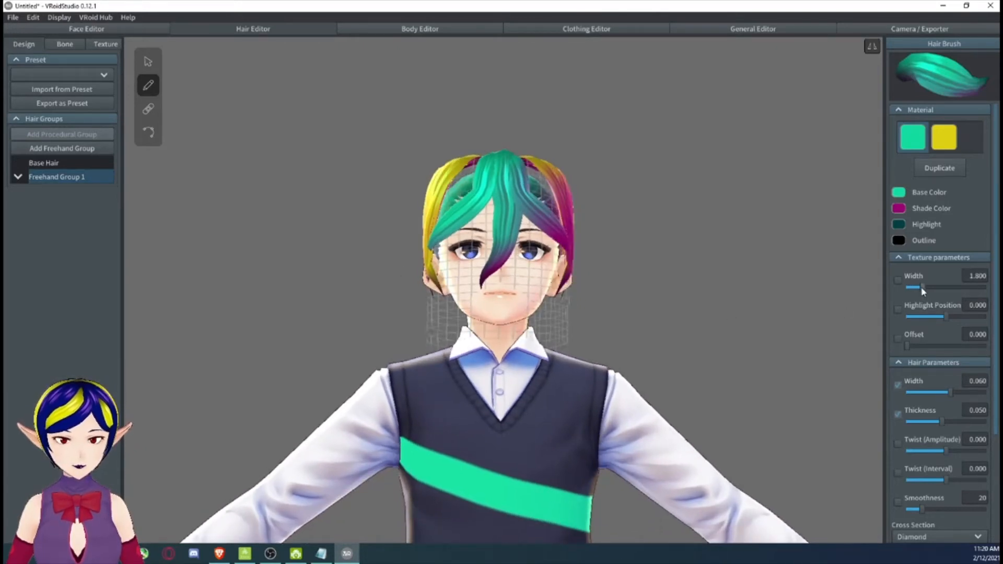
# Try the Ika-chan curve on the hair brush by drawing a strand down the side of the head.
pyautogui.scroll(-3, 918, 384)
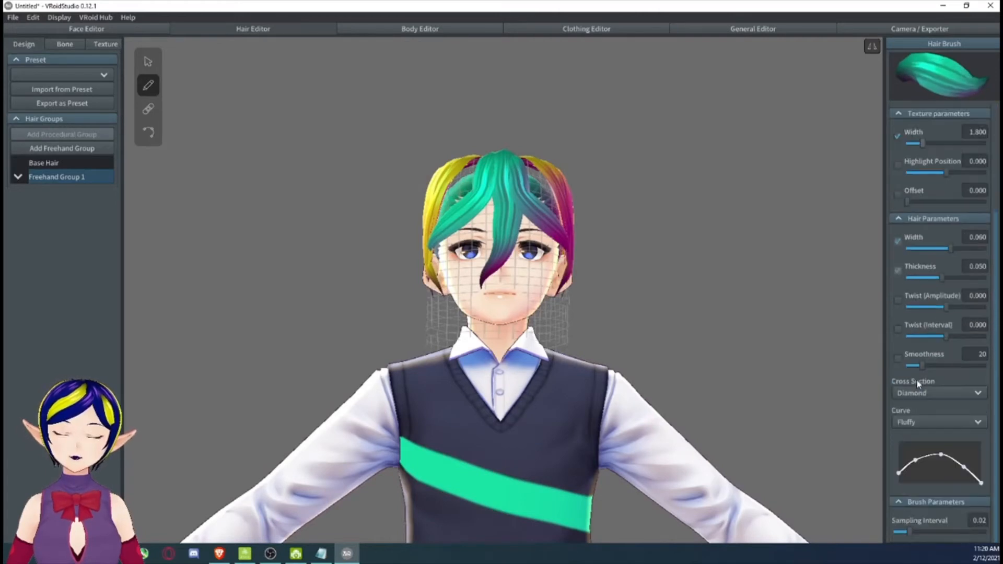
pyautogui.click(919, 393)
pyautogui.click(920, 392)
pyautogui.click(922, 422)
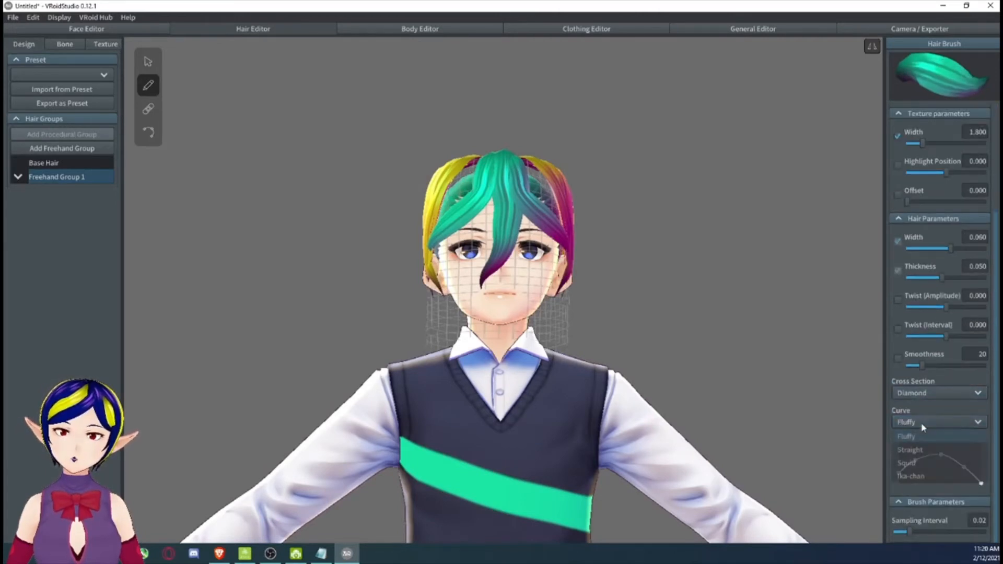
pyautogui.click(919, 477)
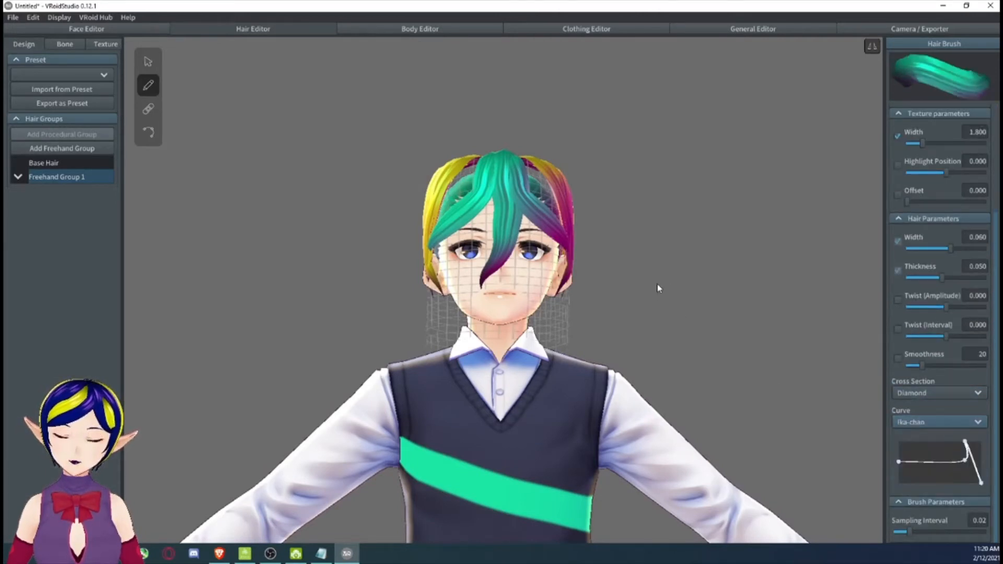
pyautogui.moveTo(658, 287); pyautogui.dragTo(625, 303, button='right')
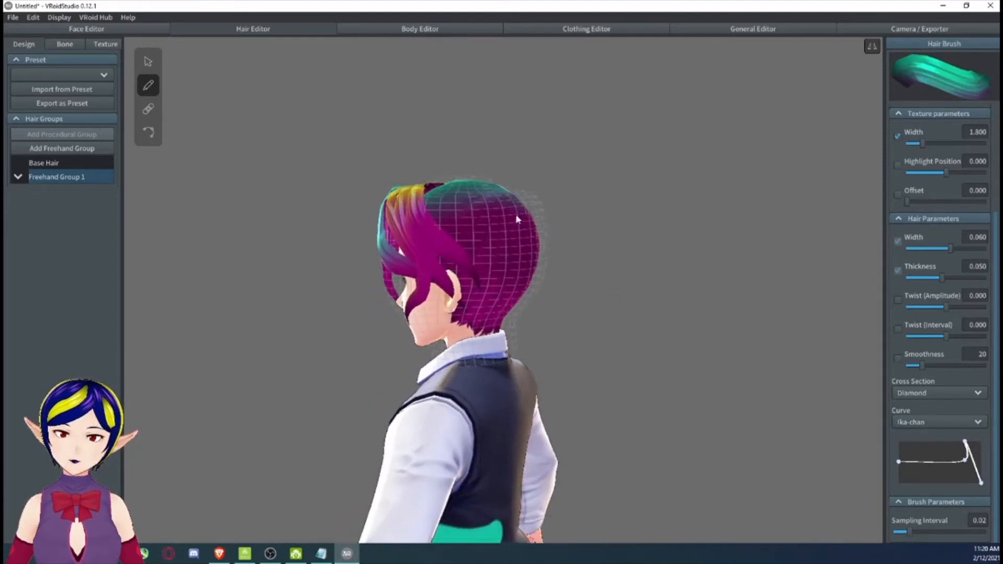
pyautogui.moveTo(462, 194)
pyautogui.mouseDown()
pyautogui.moveTo(509, 279)
pyautogui.moveTo(502, 312)
pyautogui.mouseUp()
pyautogui.moveTo(528, 272)
pyautogui.mouseDown(button='right')
pyautogui.moveTo(507, 217)
pyautogui.moveTo(540, 243)
pyautogui.moveTo(551, 226)
pyautogui.moveTo(542, 209)
pyautogui.moveTo(565, 222)
pyautogui.moveTo(556, 223)
pyautogui.moveTo(638, 233)
pyautogui.moveTo(633, 218)
pyautogui.moveTo(614, 222)
pyautogui.mouseUp(button='right')
pyautogui.scroll(6, 532, 243)
pyautogui.scroll(-5, 639, 233)
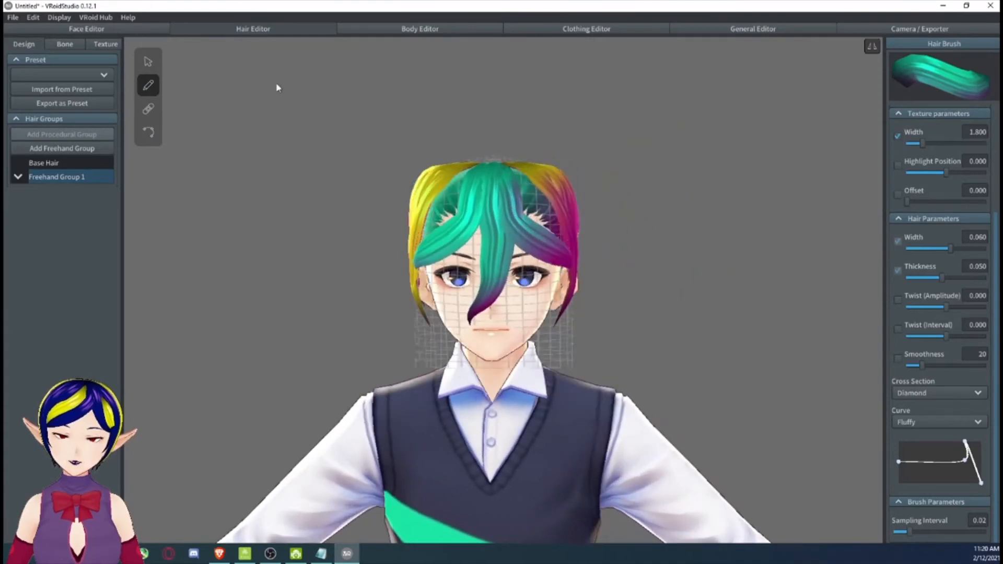
# Paint broad green #1EEA5E brush strokes over the upper and middle part of the teal hair texture.
pyautogui.click(103, 45)
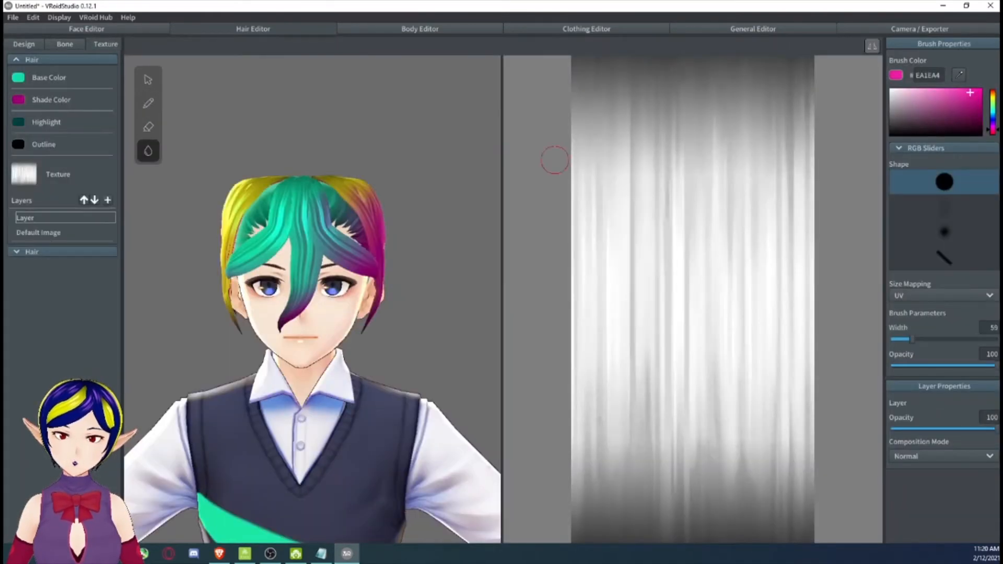
pyautogui.click(148, 103)
pyautogui.moveTo(993, 116); pyautogui.dragTo(994, 108)
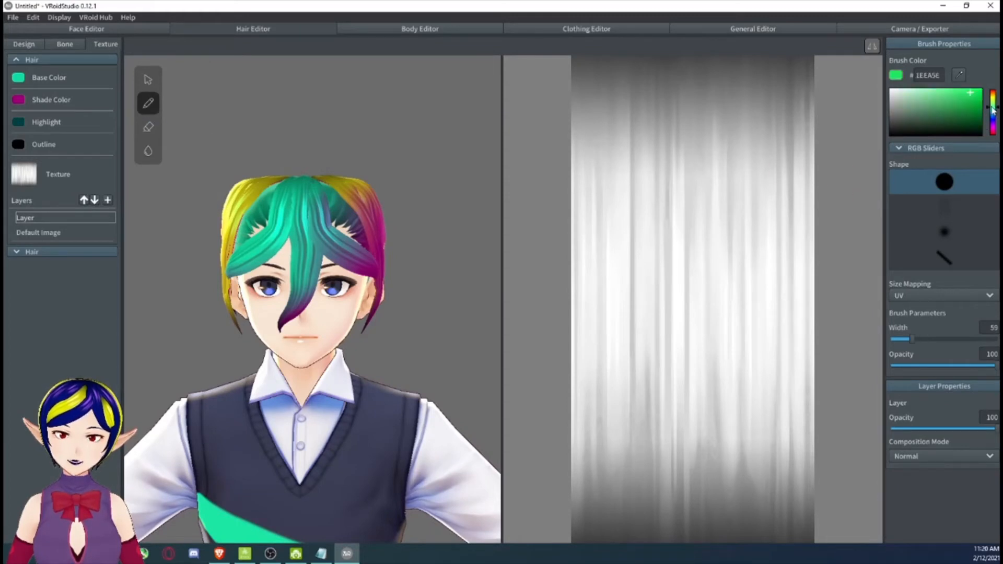
pyautogui.moveTo(599, 77); pyautogui.dragTo(601, 285)
pyautogui.moveTo(609, 325)
pyautogui.mouseDown()
pyautogui.moveTo(712, 311)
pyautogui.moveTo(748, 231)
pyautogui.moveTo(698, 269)
pyautogui.moveTo(659, 268)
pyautogui.moveTo(674, 193)
pyautogui.moveTo(795, 304)
pyautogui.moveTo(807, 360)
pyautogui.moveTo(808, 316)
pyautogui.mouseUp()
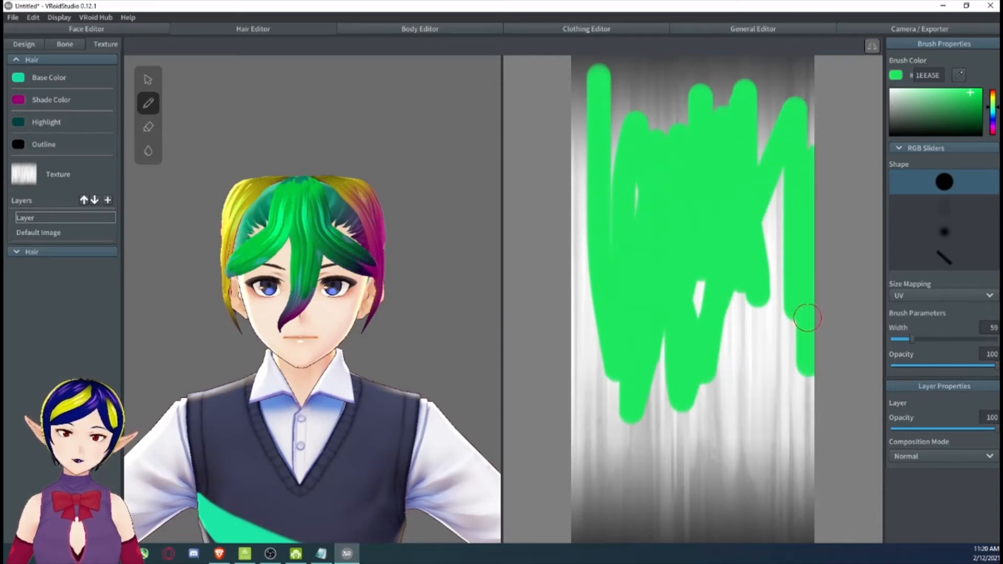
pyautogui.click(16, 253)
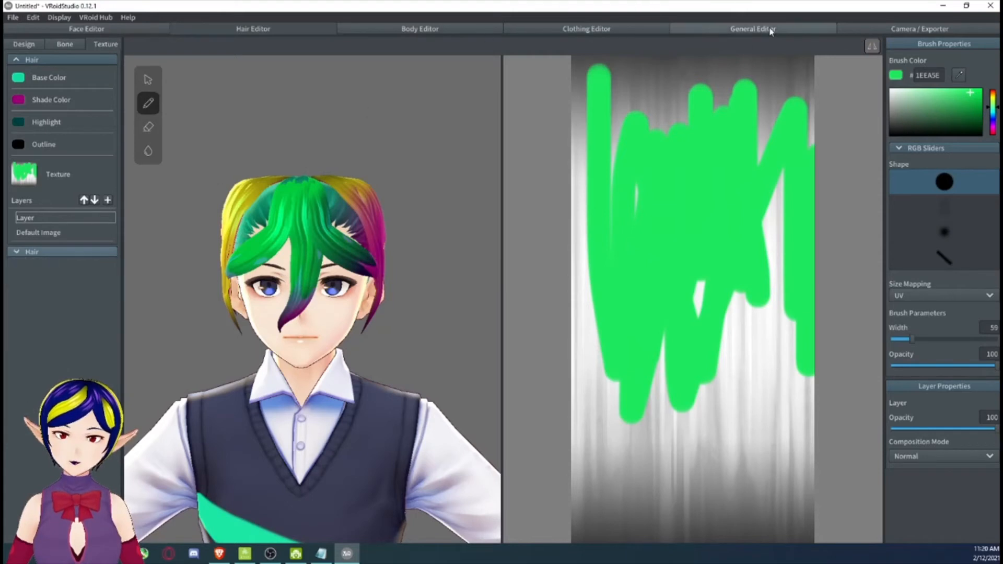
# Set the face outline width to 0.09 in the general settings, keeping the hair outline width at 0.00.
pyautogui.click(770, 30)
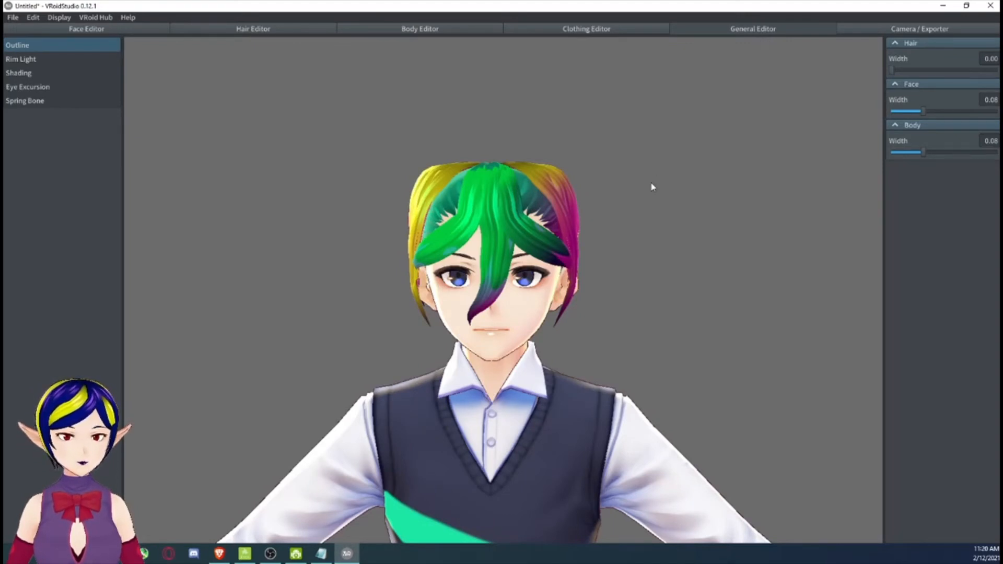
pyautogui.scroll(-5, 652, 188)
pyautogui.moveTo(654, 331); pyautogui.dragTo(663, 211, button='middle')
pyautogui.scroll(-5, 682, 255)
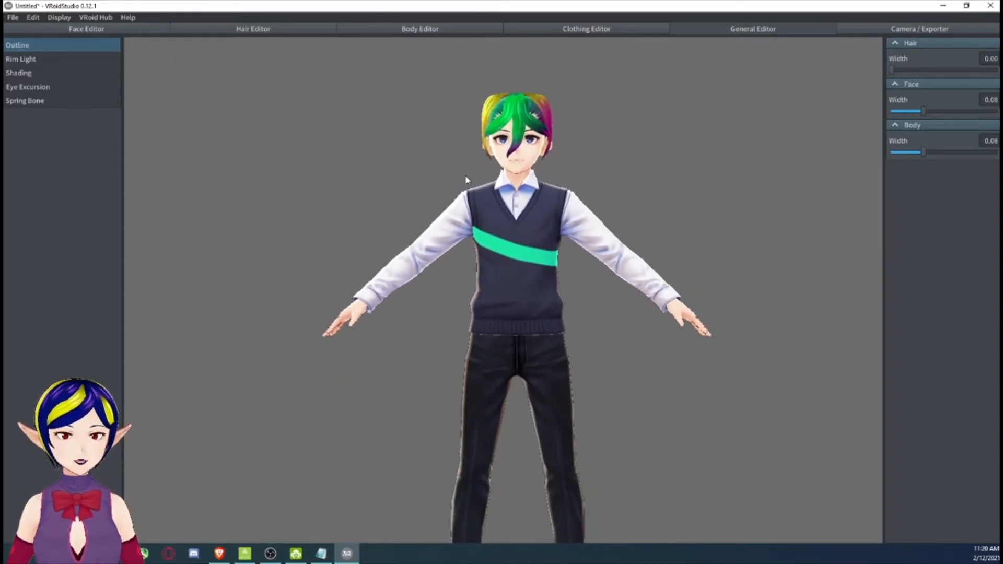
pyautogui.scroll(3, 466, 180)
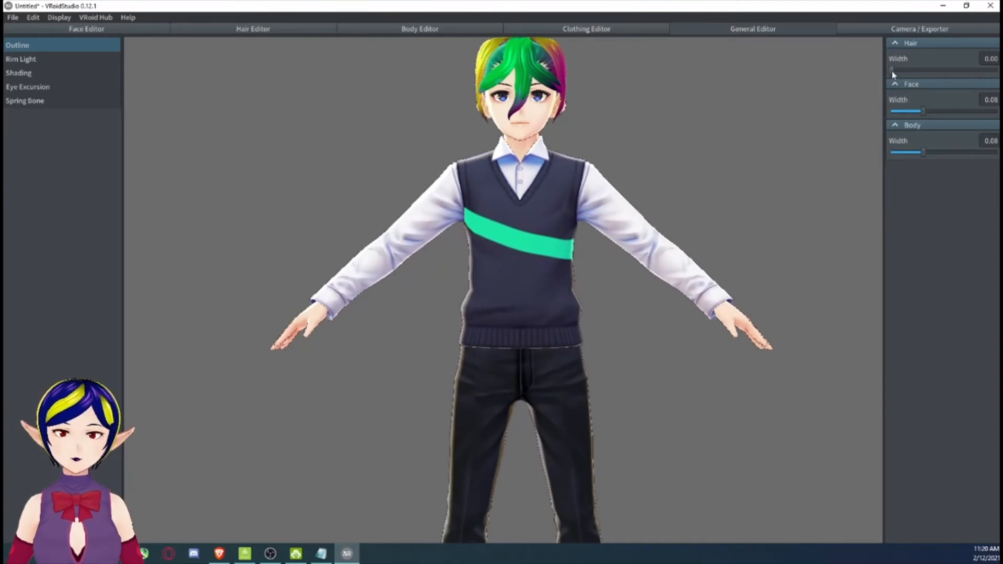
pyautogui.moveTo(894, 73)
pyautogui.mouseDown()
pyautogui.moveTo(991, 72)
pyautogui.moveTo(891, 70)
pyautogui.mouseUp()
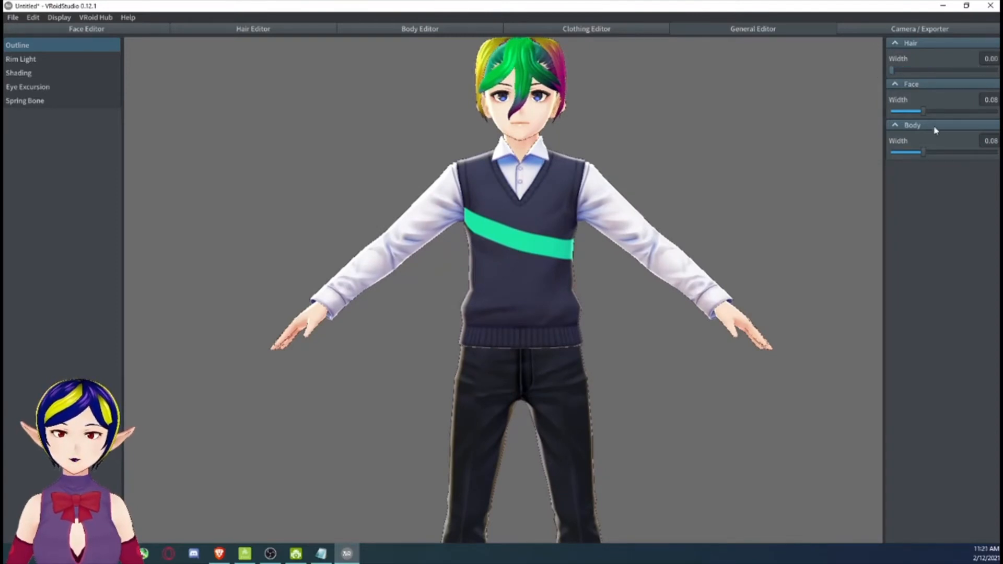
pyautogui.moveTo(922, 111)
pyautogui.mouseDown()
pyautogui.moveTo(992, 111)
pyautogui.moveTo(931, 111)
pyautogui.mouseUp()
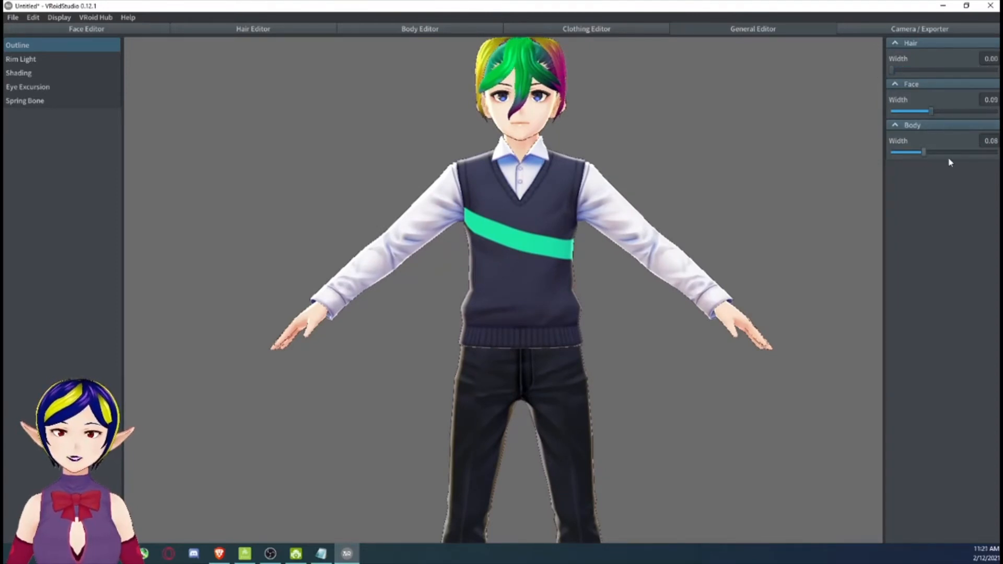
# Set the rim light to strength 33.8, compression 46.0 and rotation 10.6 for hair, and strength 51.4 and rotation about 117 for the body.
pyautogui.click(28, 62)
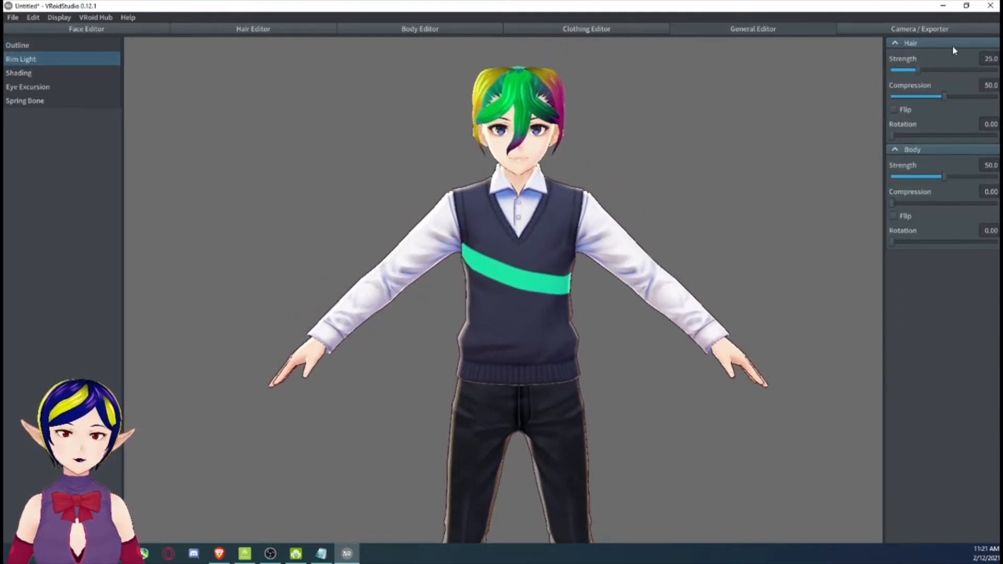
pyautogui.moveTo(918, 70); pyautogui.dragTo(940, 99)
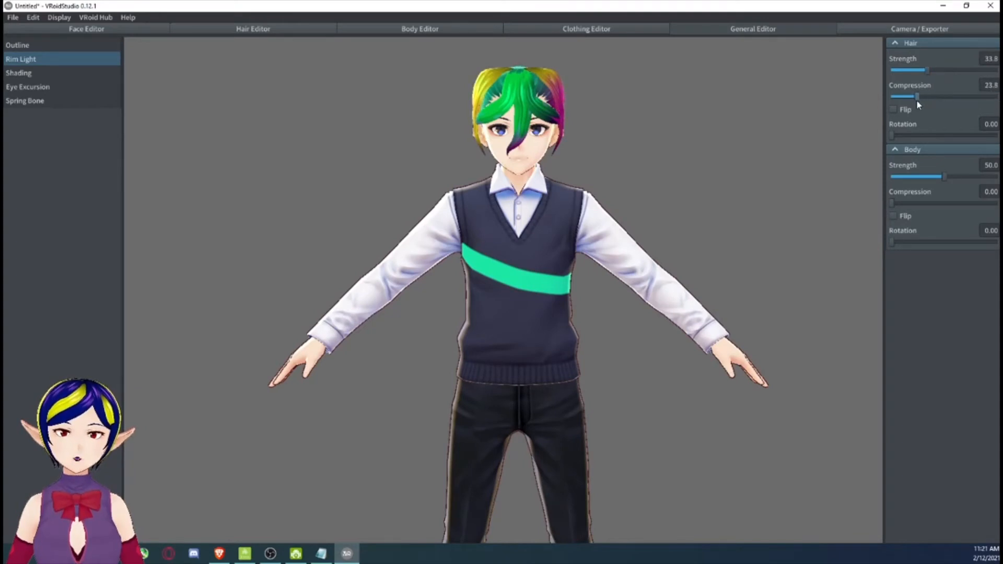
pyautogui.moveTo(892, 137)
pyautogui.mouseDown()
pyautogui.moveTo(958, 137)
pyautogui.moveTo(893, 137)
pyautogui.mouseUp()
pyautogui.moveTo(941, 177); pyautogui.dragTo(947, 177)
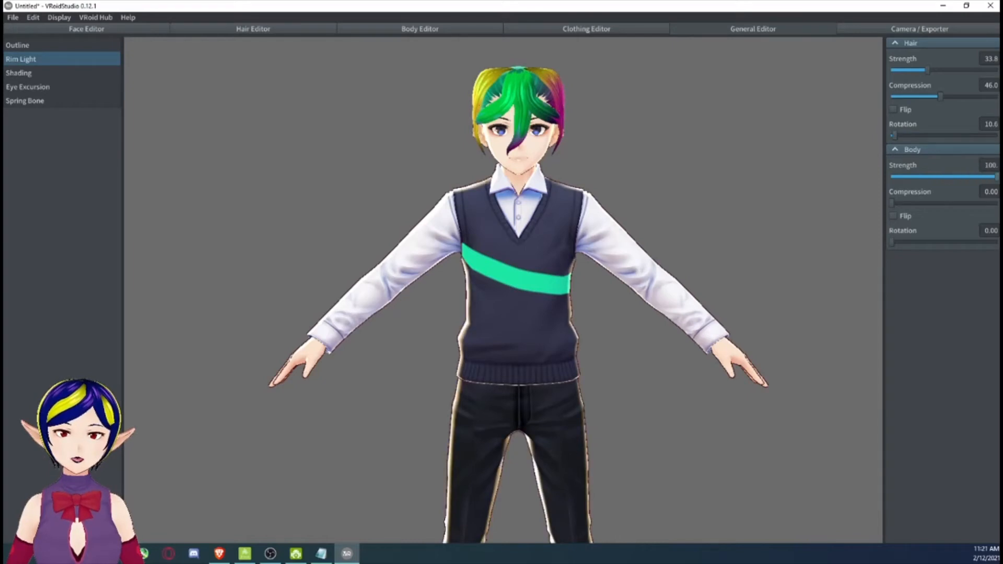
pyautogui.moveTo(894, 242); pyautogui.dragTo(928, 246)
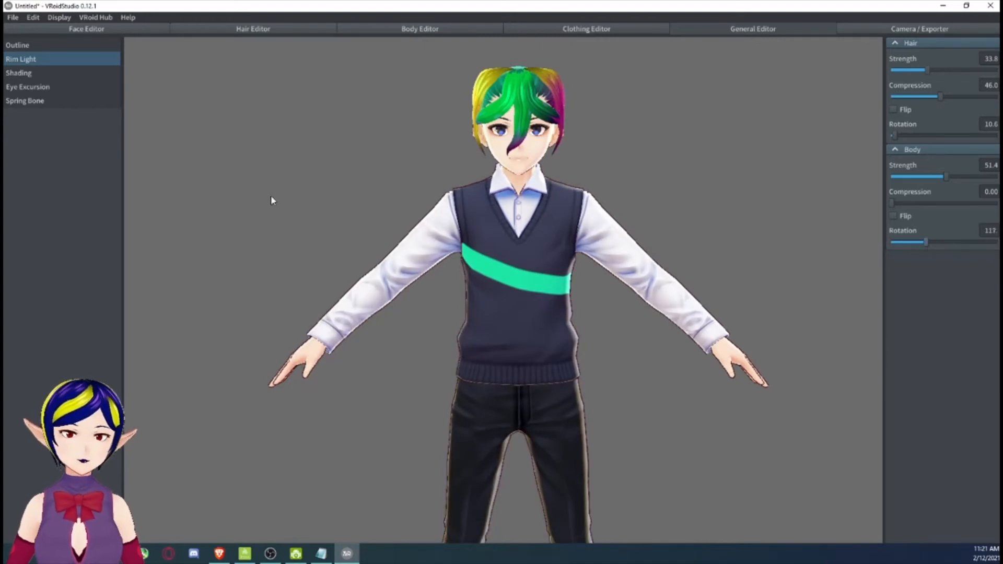
# Set the hair's shade width to -0.14 and shade hardness to 0.58, and the face's shade width to -0.19.
pyautogui.click(49, 73)
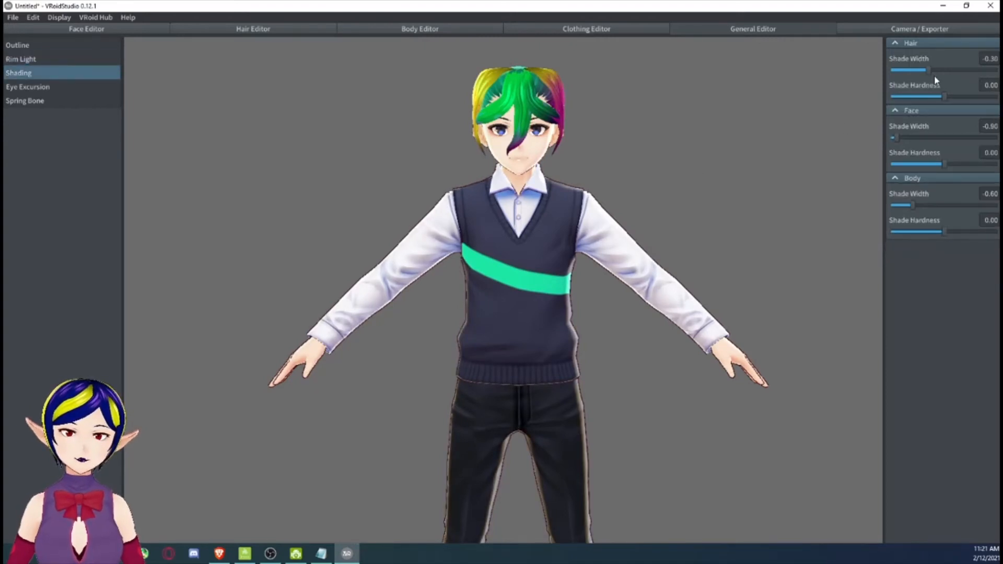
pyautogui.moveTo(929, 70)
pyautogui.mouseDown()
pyautogui.moveTo(902, 70)
pyautogui.moveTo(936, 71)
pyautogui.moveTo(990, 99)
pyautogui.moveTo(980, 103)
pyautogui.mouseUp()
pyautogui.scroll(5, 565, 108)
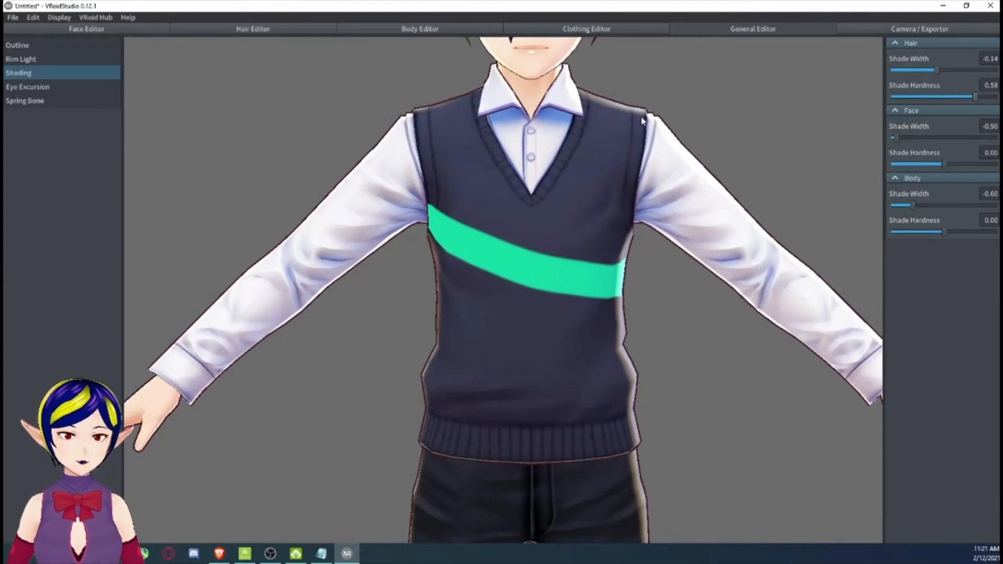
pyautogui.moveTo(642, 117); pyautogui.dragTo(616, 205, button='middle')
pyautogui.moveTo(616, 205); pyautogui.dragTo(653, 198, button='right')
pyautogui.moveTo(899, 140)
pyautogui.mouseDown()
pyautogui.moveTo(964, 138)
pyautogui.moveTo(935, 142)
pyautogui.mouseUp()
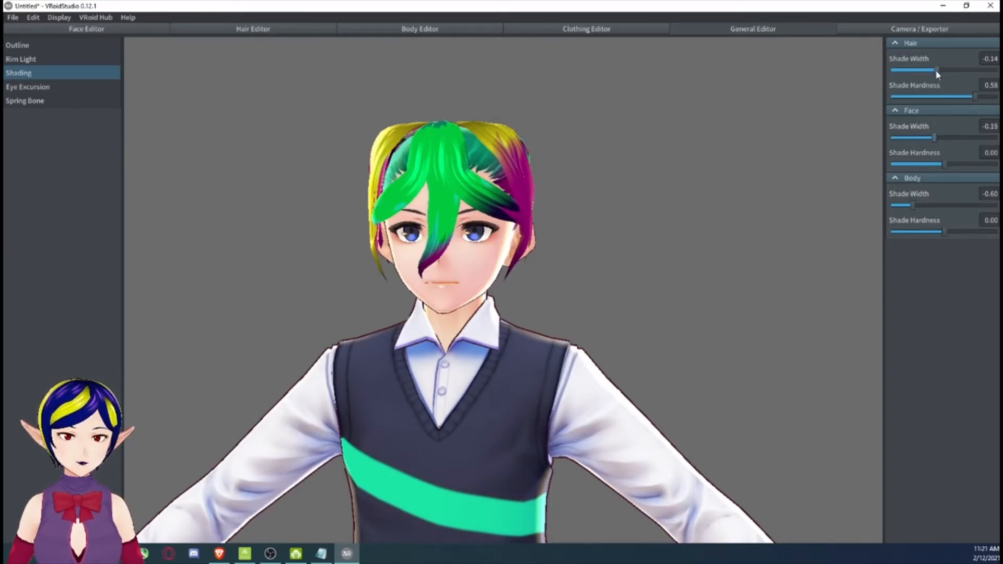
# Set the body's shade width to 0.34 and its shade hardness to 1.00.
pyautogui.moveTo(734, 327); pyautogui.dragTo(775, 225, button='middle')
pyautogui.moveTo(914, 206)
pyautogui.mouseDown()
pyautogui.moveTo(963, 206)
pyautogui.moveTo(997, 231)
pyautogui.mouseUp()
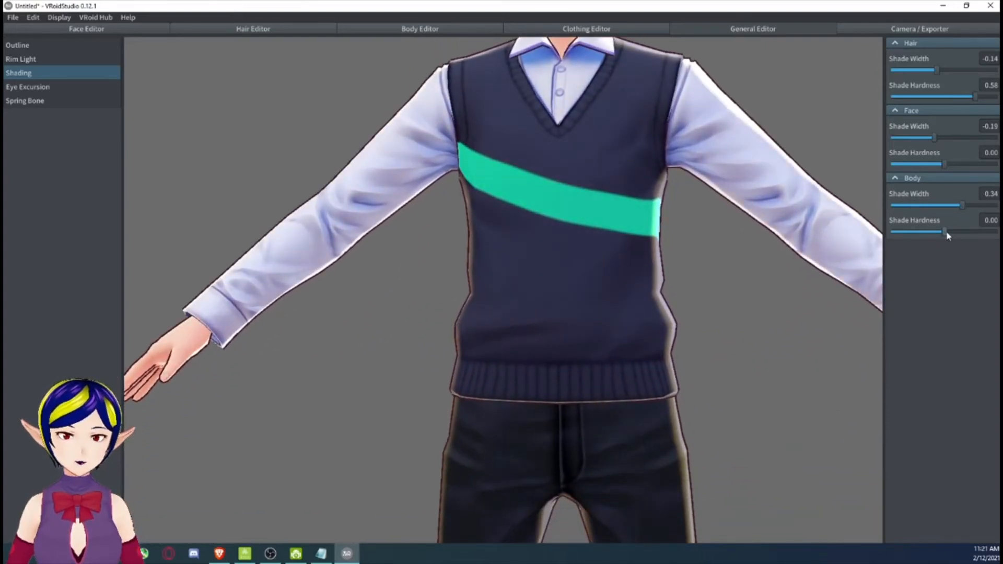
pyautogui.moveTo(660, 239)
pyautogui.mouseDown(button='right')
pyautogui.moveTo(690, 241)
pyautogui.moveTo(640, 237)
pyautogui.mouseUp(button='right')
pyautogui.scroll(-5, 654, 241)
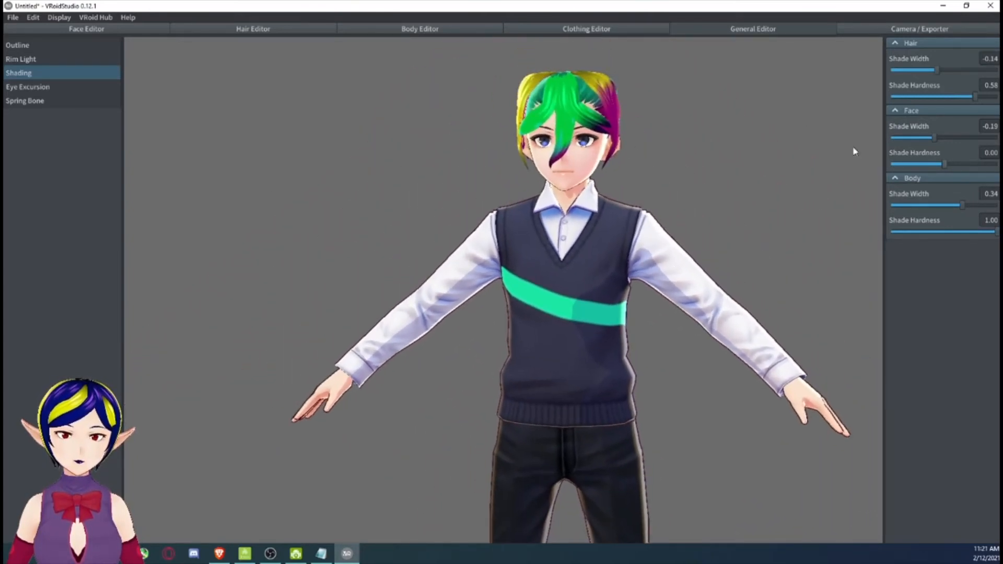
# Set the eye excursion to 6.25 inner, 2.06 outer, 10.1 upper and 10.5 lower.
pyautogui.click(26, 87)
pyautogui.scroll(2, 577, 138)
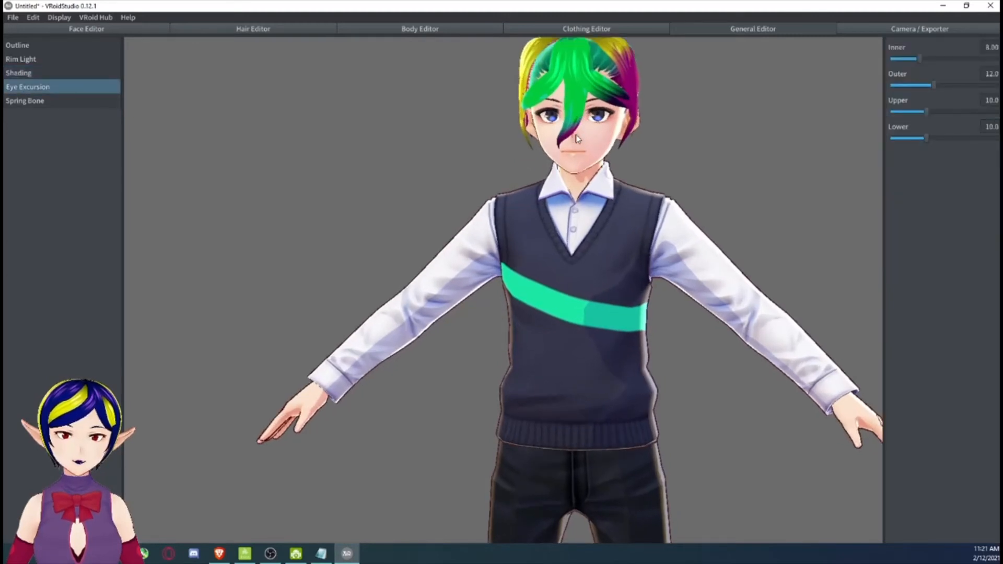
pyautogui.scroll(1, 577, 138)
pyautogui.moveTo(620, 132); pyautogui.dragTo(597, 185, button='middle')
pyautogui.moveTo(597, 185); pyautogui.dragTo(623, 183, button='right')
pyautogui.moveTo(758, 172); pyautogui.dragTo(636, 192, button='right')
pyautogui.moveTo(350, 196); pyautogui.dragTo(442, 188, button='right')
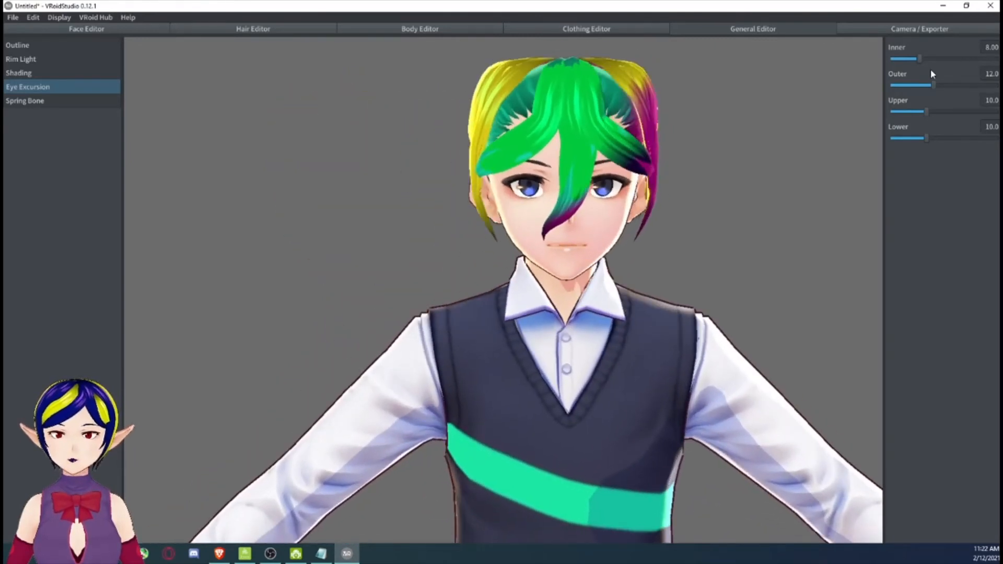
pyautogui.moveTo(919, 58); pyautogui.dragTo(886, 92)
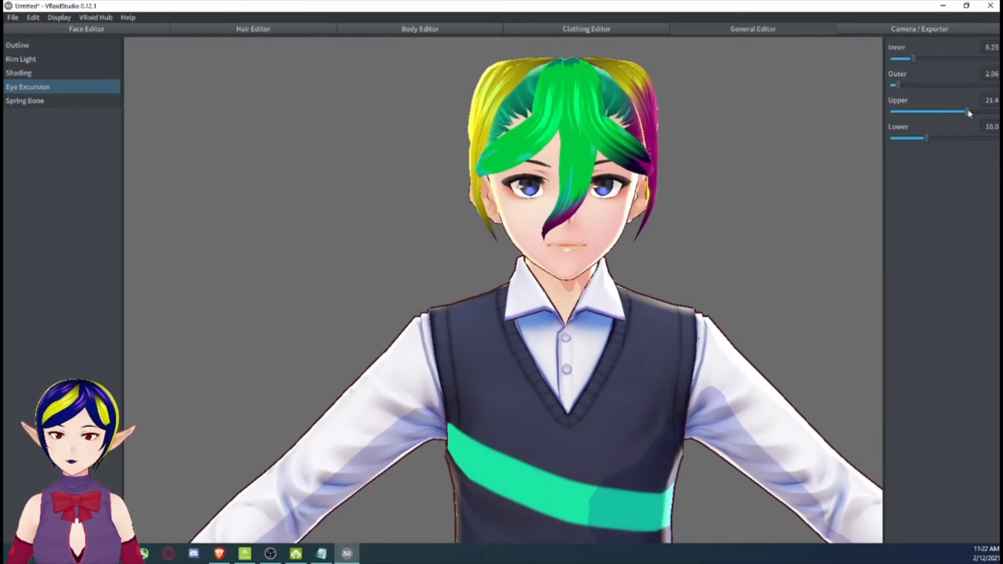
pyautogui.moveTo(969, 113); pyautogui.dragTo(930, 117)
pyautogui.moveTo(931, 148); pyautogui.dragTo(817, 175, button='right')
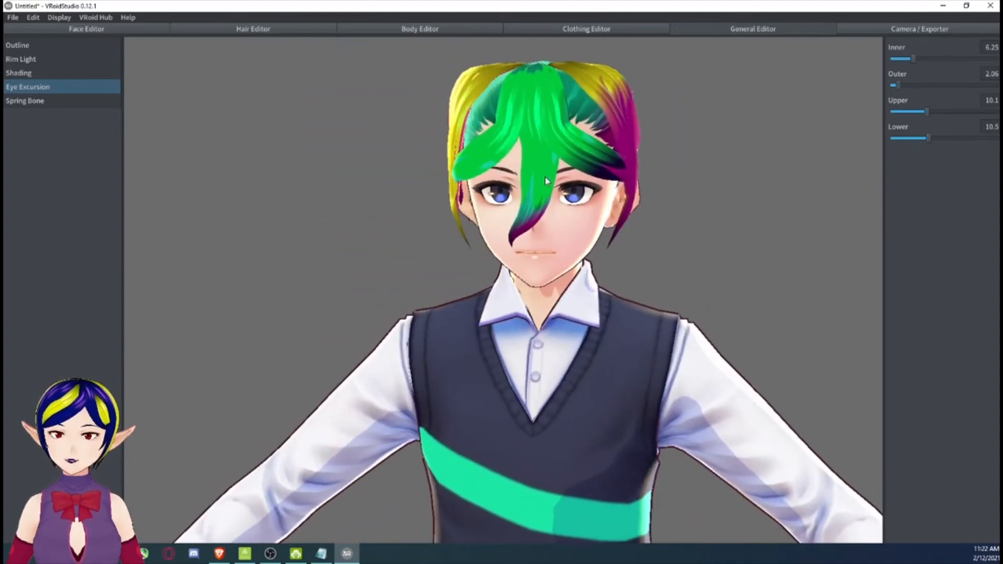
# Toggle Prevent Excessive Motion by Locomotion in the spring bone settings.
pyautogui.click(73, 103)
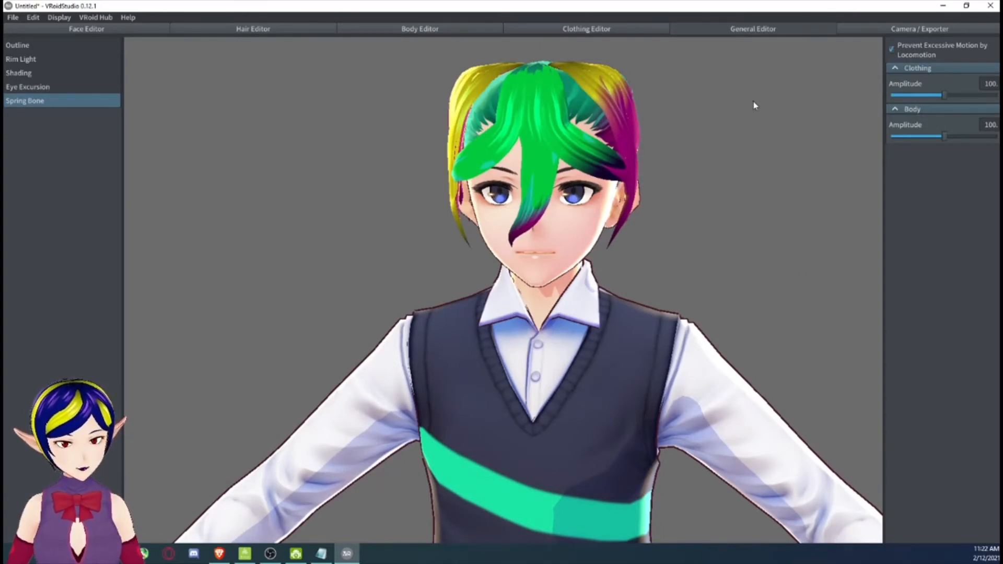
pyautogui.click(891, 49)
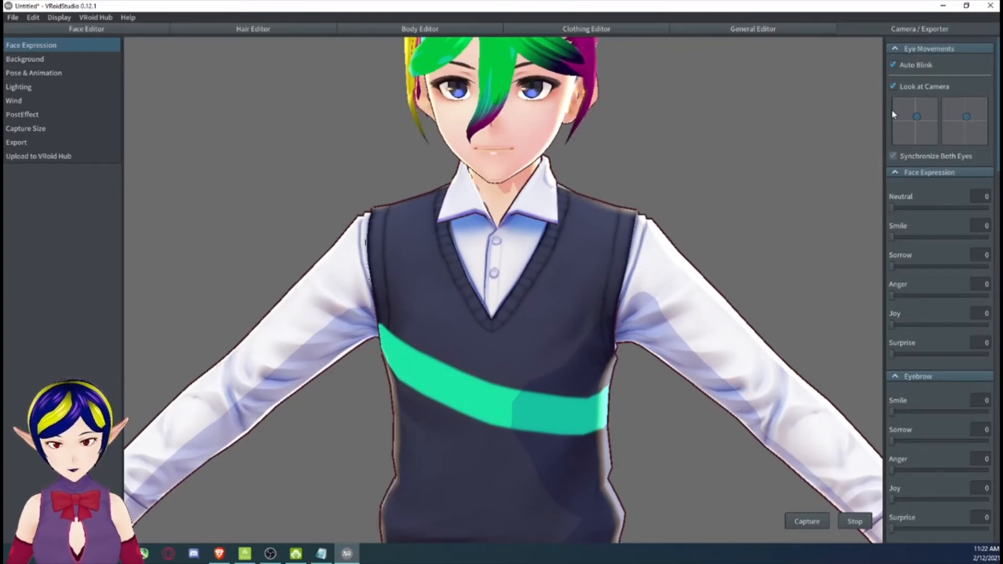
# Open the avatar's mouth by setting mouth expression A to 100 and E to 95 in the camera and export settings.
pyautogui.click(895, 173)
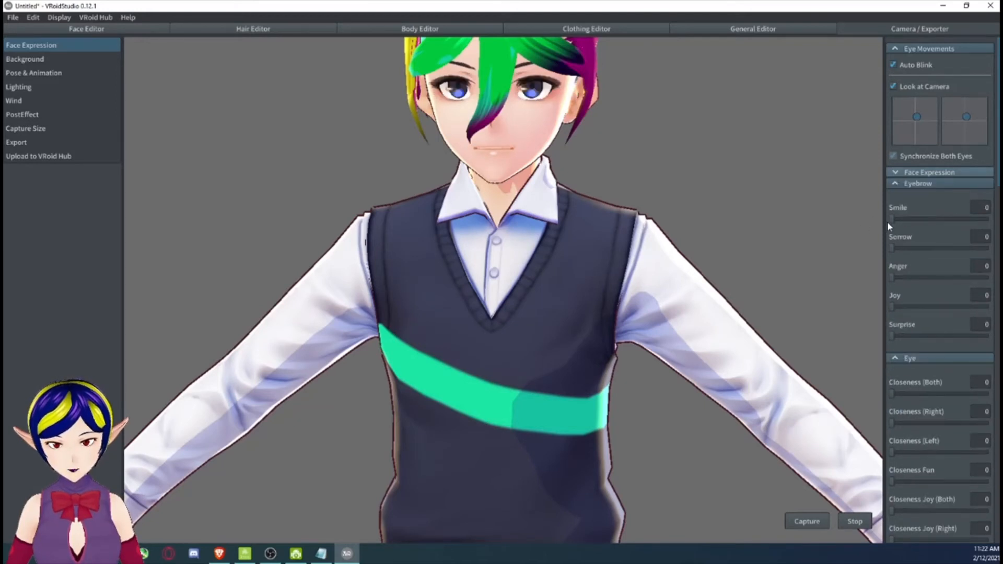
pyautogui.click(899, 183)
pyautogui.click(895, 195)
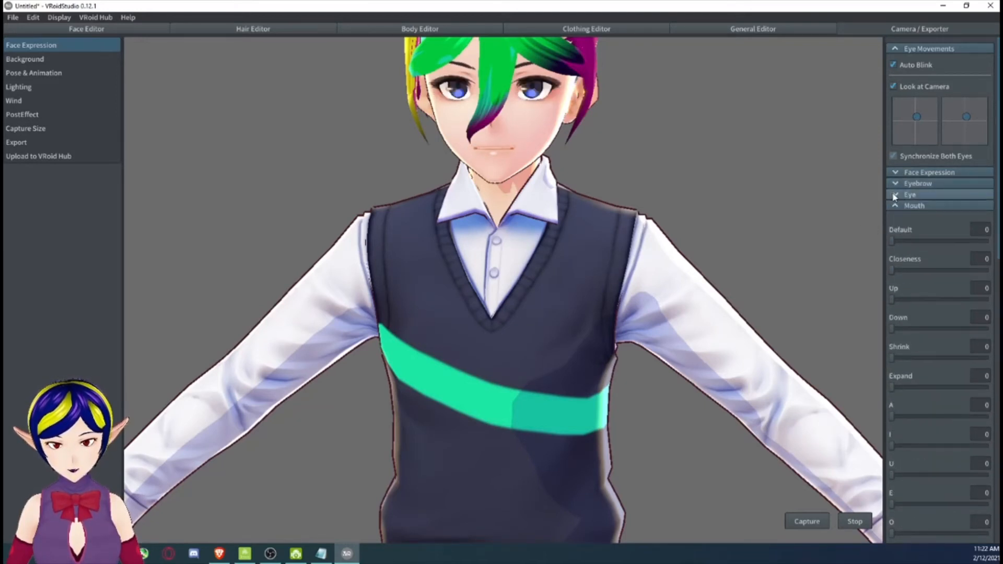
pyautogui.scroll(-2, 913, 339)
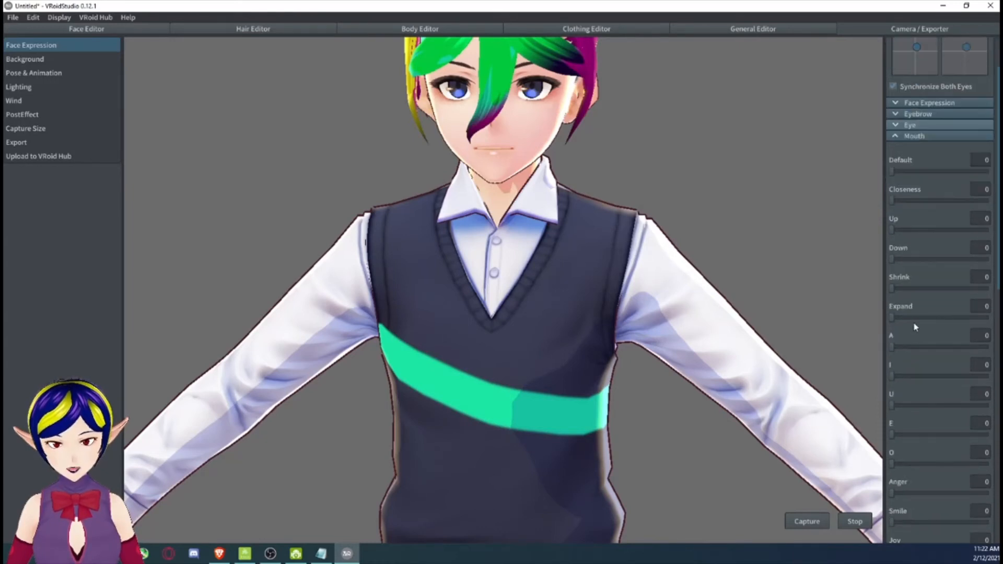
pyautogui.moveTo(892, 347); pyautogui.dragTo(989, 348)
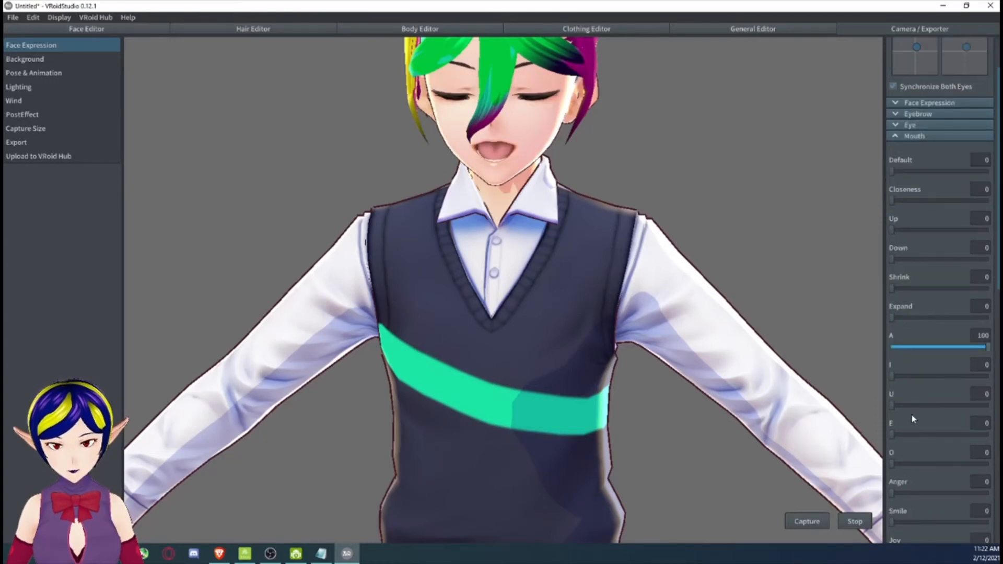
pyautogui.moveTo(893, 436); pyautogui.dragTo(984, 436)
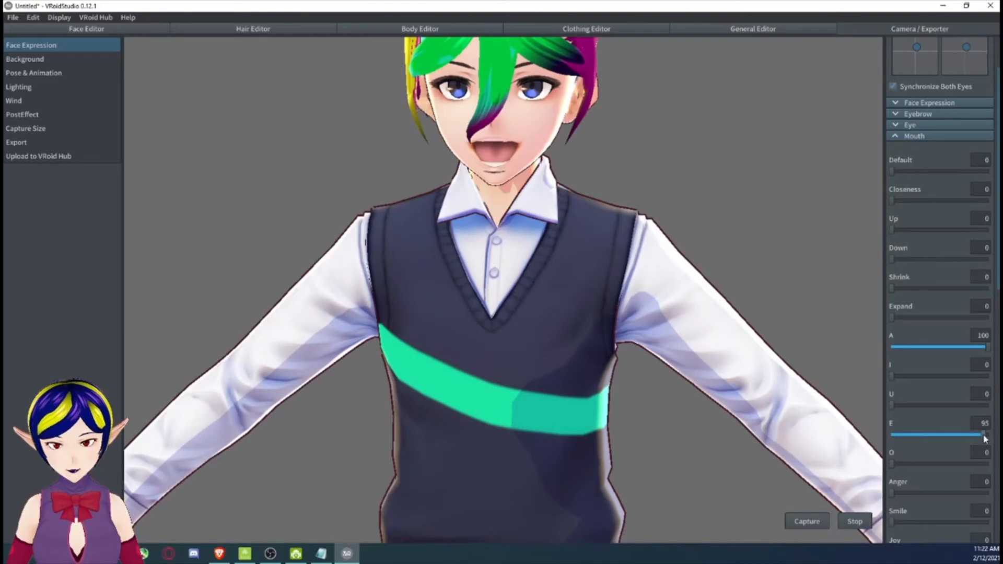
# Give the avatar fangs with Fang1 at 98, Fang1 (Upper) at 100 and Fang2 (Lower) at 2.
pyautogui.click(895, 137)
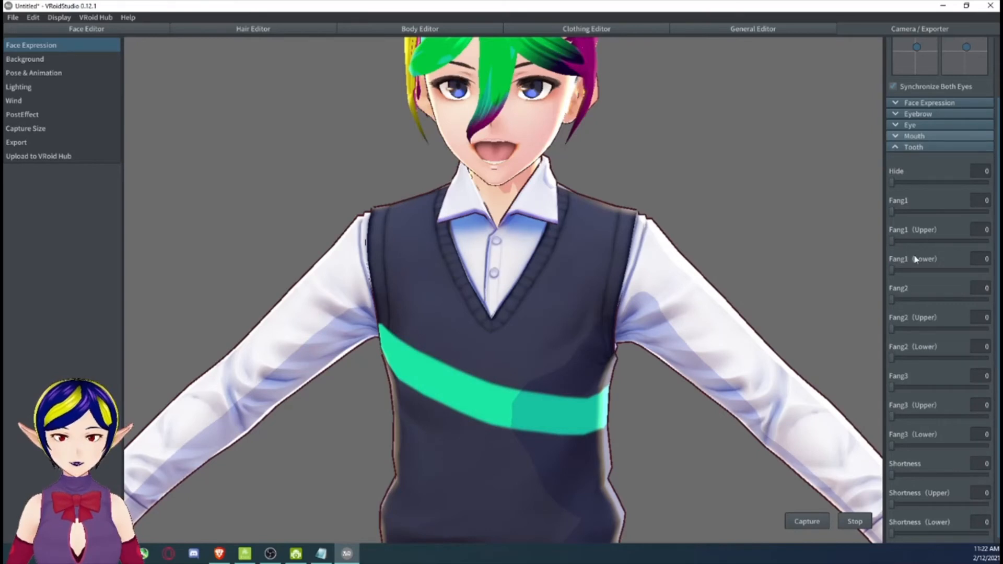
pyautogui.scroll(-1, 914, 259)
pyautogui.moveTo(893, 352); pyautogui.dragTo(981, 352)
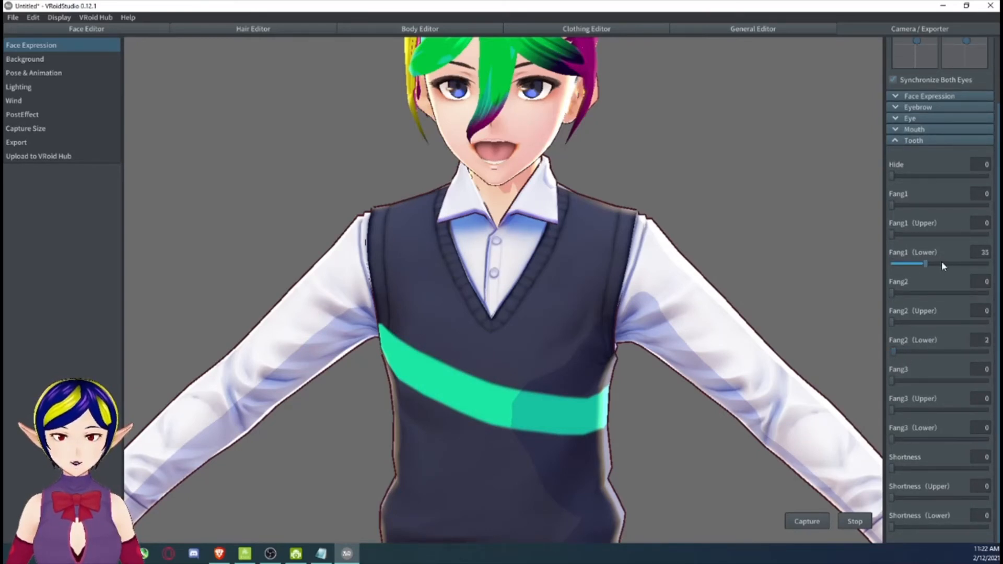
pyautogui.moveTo(943, 267); pyautogui.dragTo(905, 235)
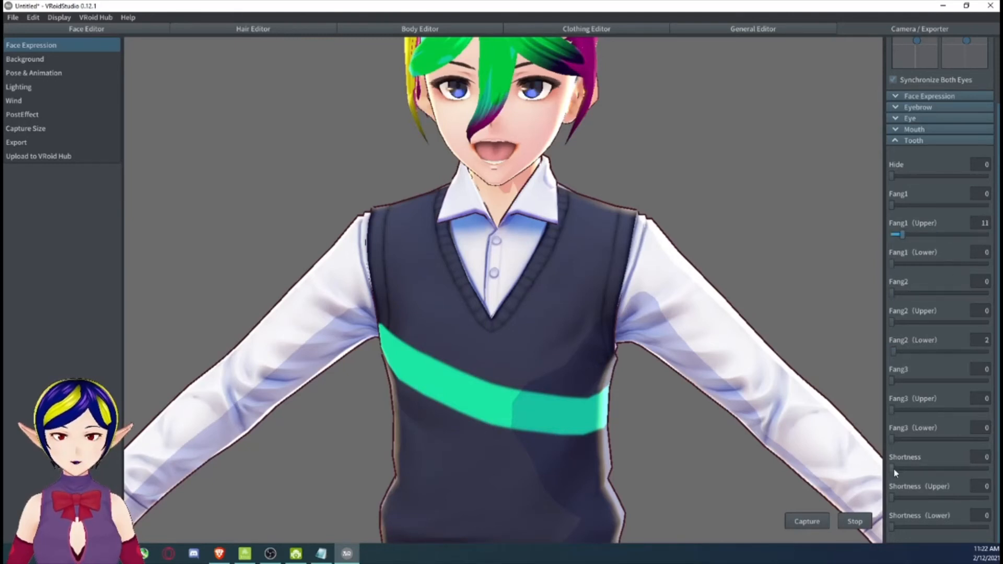
pyautogui.moveTo(894, 469)
pyautogui.mouseDown()
pyautogui.moveTo(970, 470)
pyautogui.moveTo(847, 471)
pyautogui.moveTo(988, 469)
pyautogui.moveTo(901, 475)
pyautogui.moveTo(905, 468)
pyautogui.mouseUp()
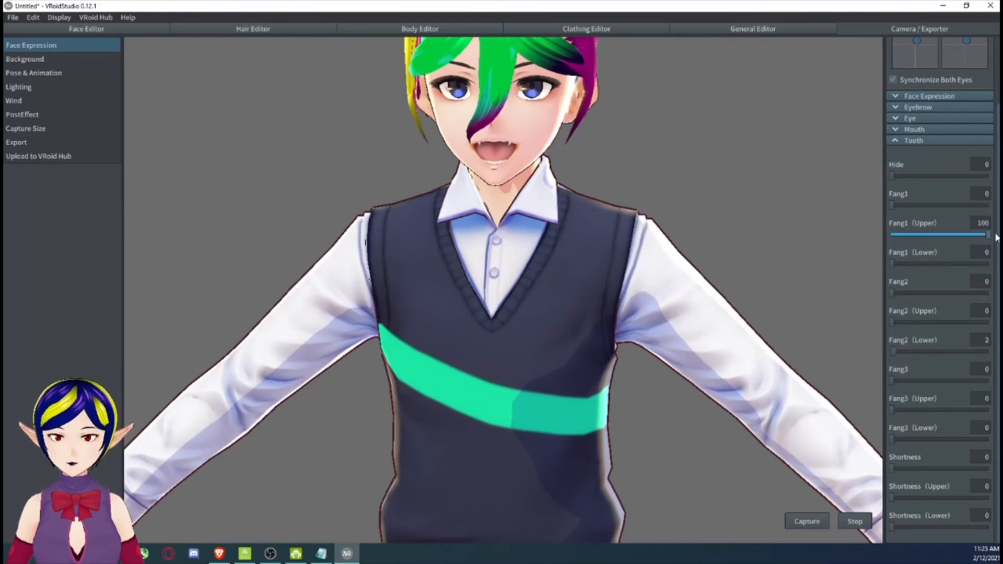
pyautogui.moveTo(893, 206); pyautogui.dragTo(988, 208)
# Set the scene's background colour to blue, 4E67BB.
pyautogui.moveTo(597, 234)
pyautogui.mouseDown(button='right')
pyautogui.moveTo(608, 233)
pyautogui.moveTo(598, 233)
pyautogui.mouseUp(button='right')
pyautogui.scroll(-2, 599, 233)
pyautogui.scroll(-3, 599, 234)
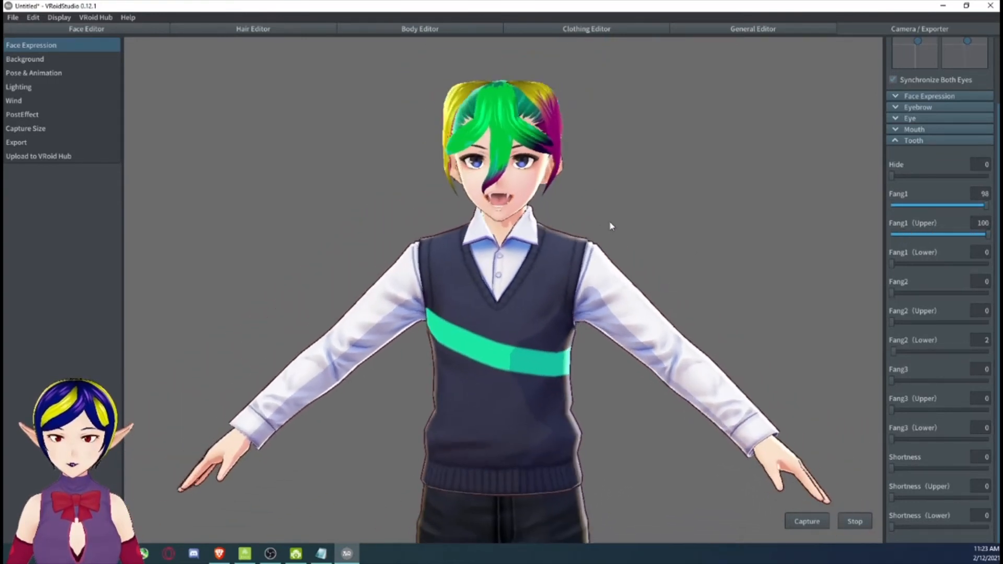
pyautogui.click(31, 59)
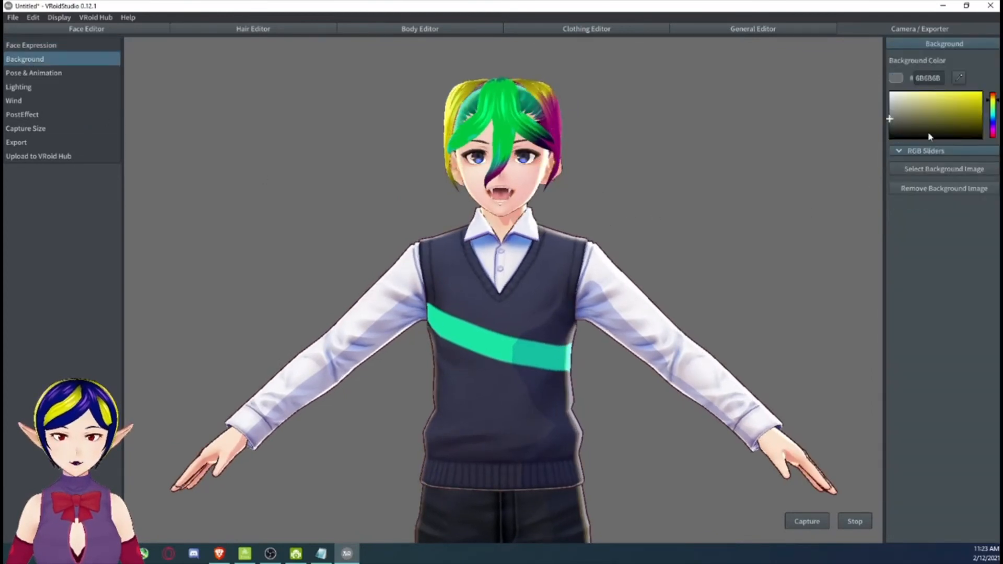
pyautogui.moveTo(966, 119)
pyautogui.mouseDown()
pyautogui.moveTo(970, 96)
pyautogui.moveTo(940, 112)
pyautogui.mouseUp()
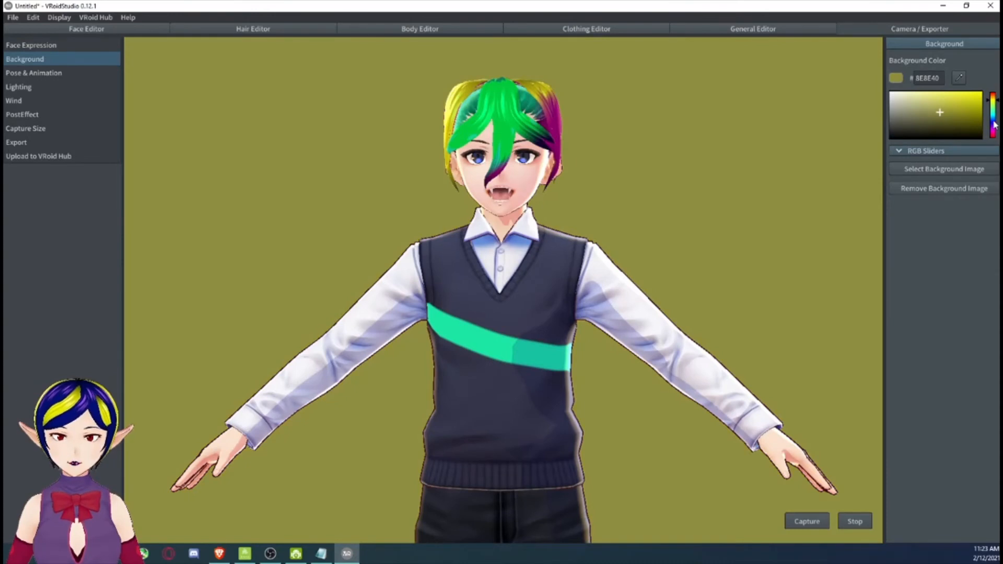
pyautogui.click(994, 123)
pyautogui.click(945, 106)
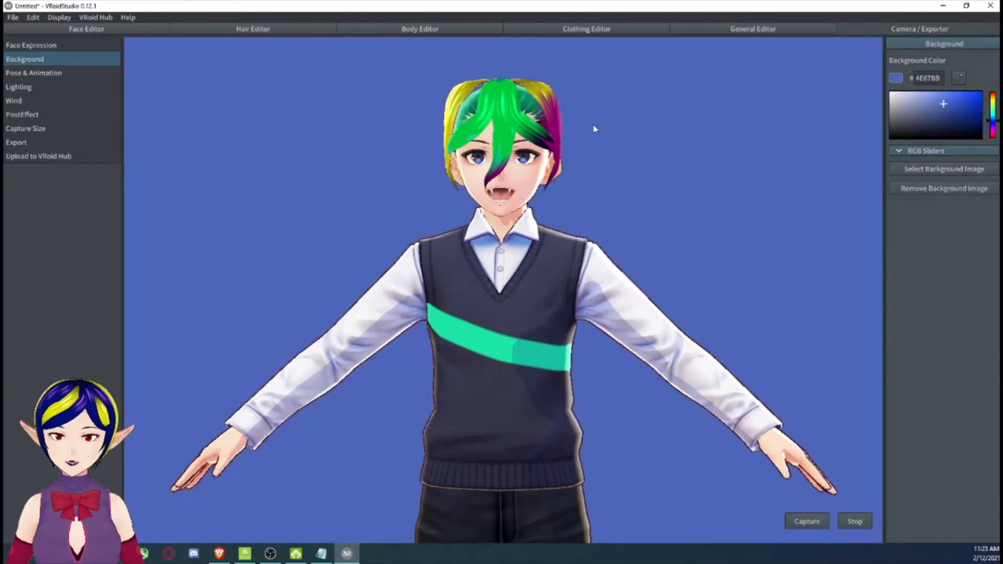
# Play the male Standby 0 animation on the avatar.
pyautogui.click(34, 72)
pyautogui.scroll(-4, 744, 303)
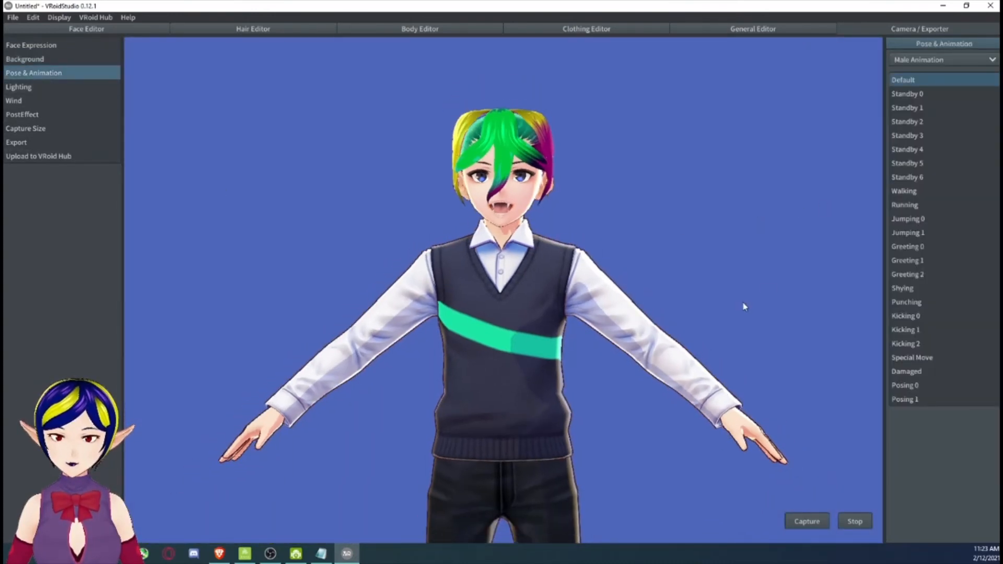
pyautogui.moveTo(714, 348); pyautogui.dragTo(718, 316, button='middle')
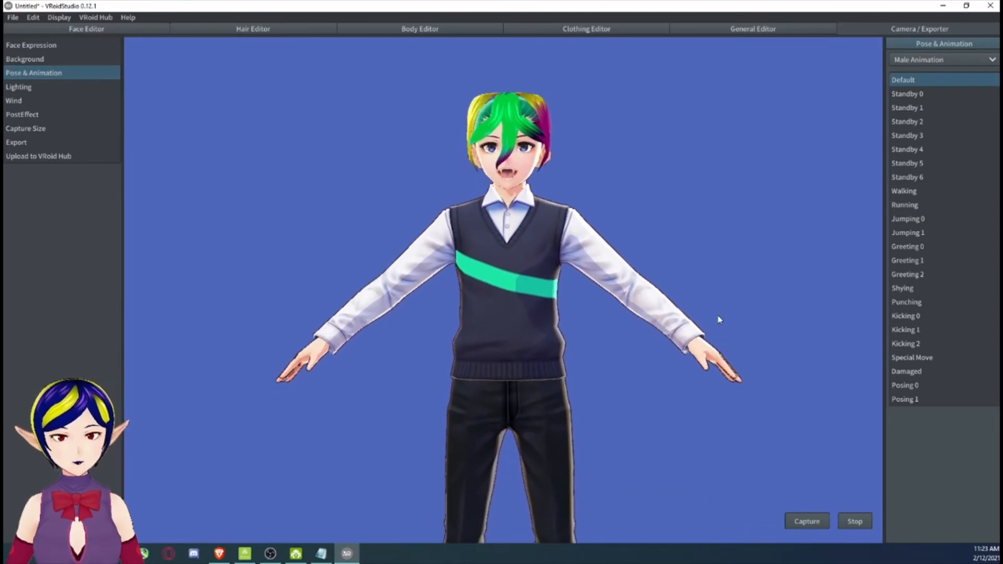
pyautogui.click(915, 95)
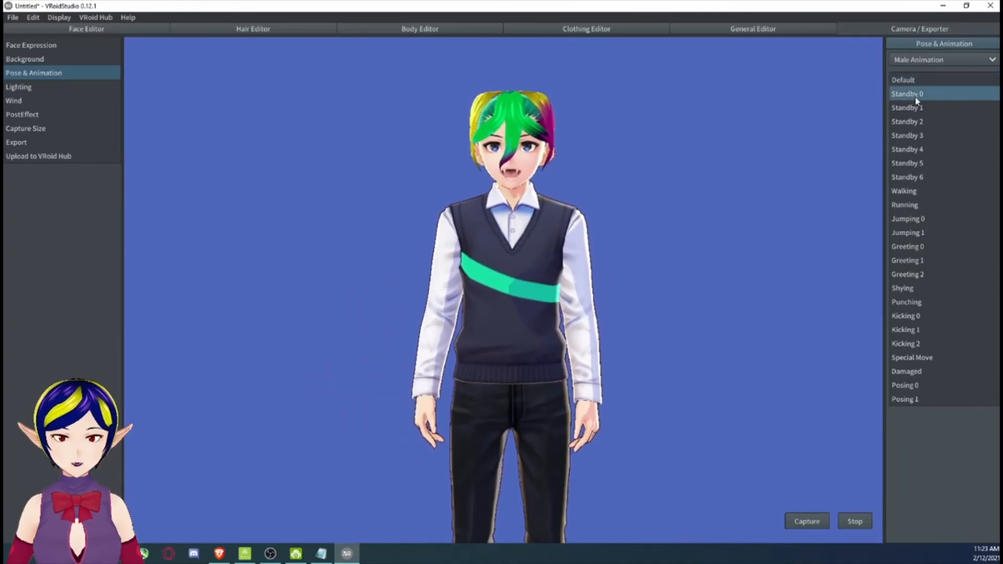
# Play the Standby 2 animation from the female set, followed by Standby 2 from the male set.
pyautogui.click(922, 62)
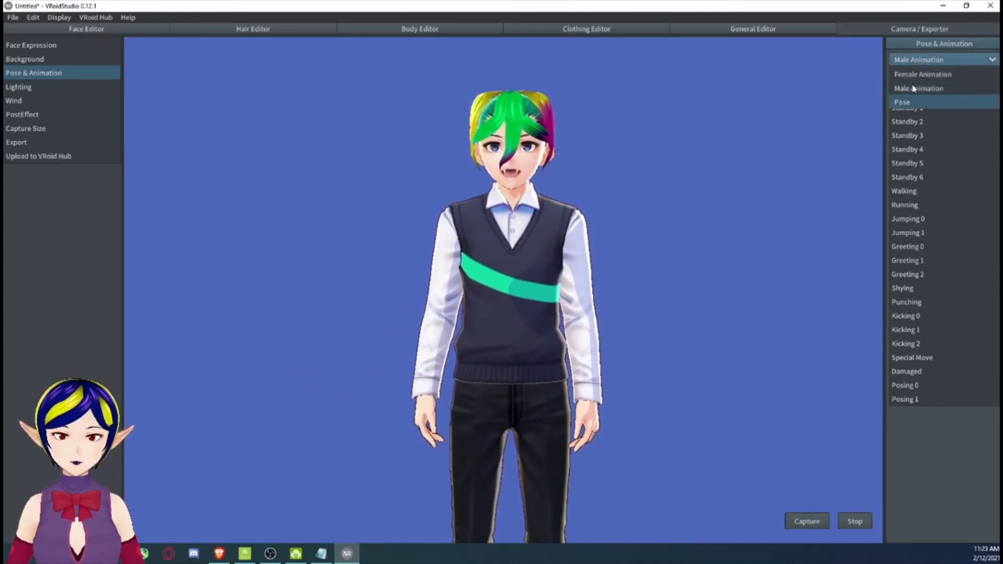
pyautogui.click(914, 75)
pyautogui.click(917, 122)
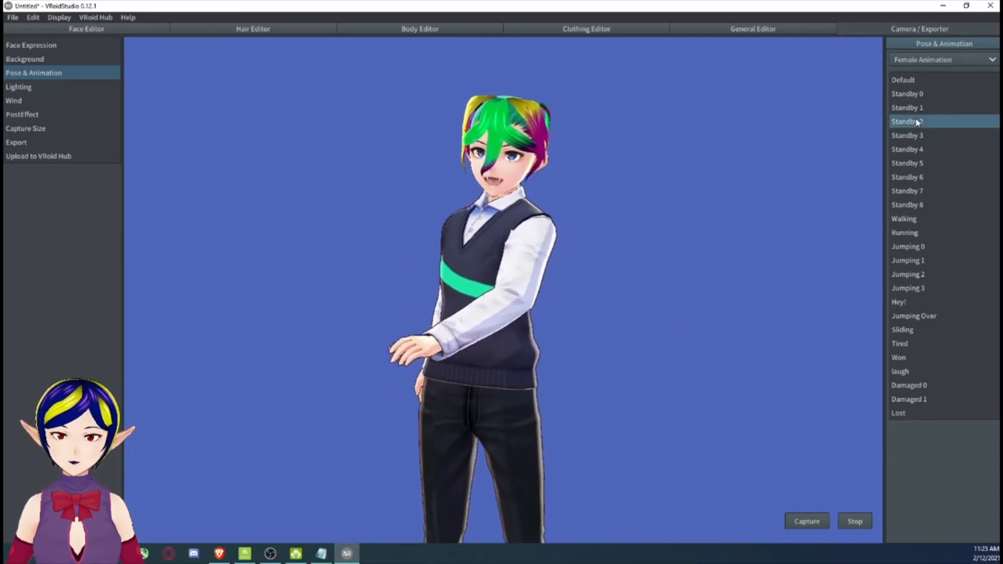
pyautogui.click(926, 61)
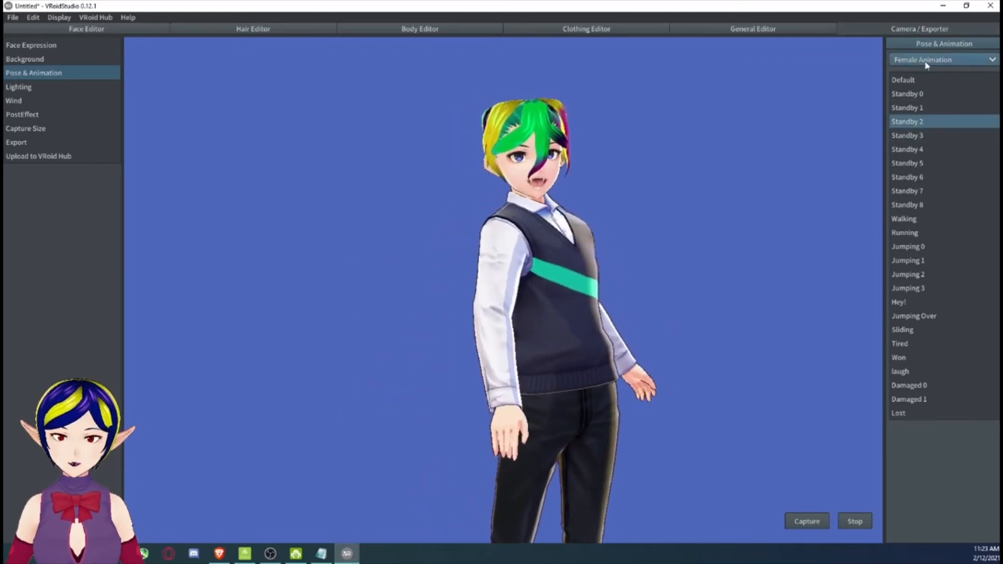
pyautogui.click(919, 89)
pyautogui.click(916, 122)
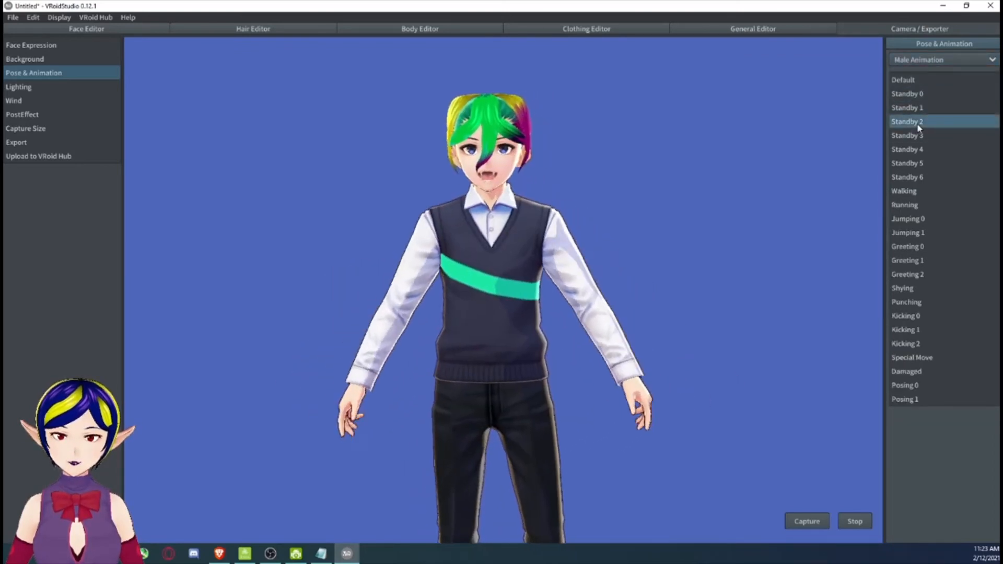
# Switch to manual posing, bend the avatar's right arm behind its back and move the lower torso control.
pyautogui.click(923, 60)
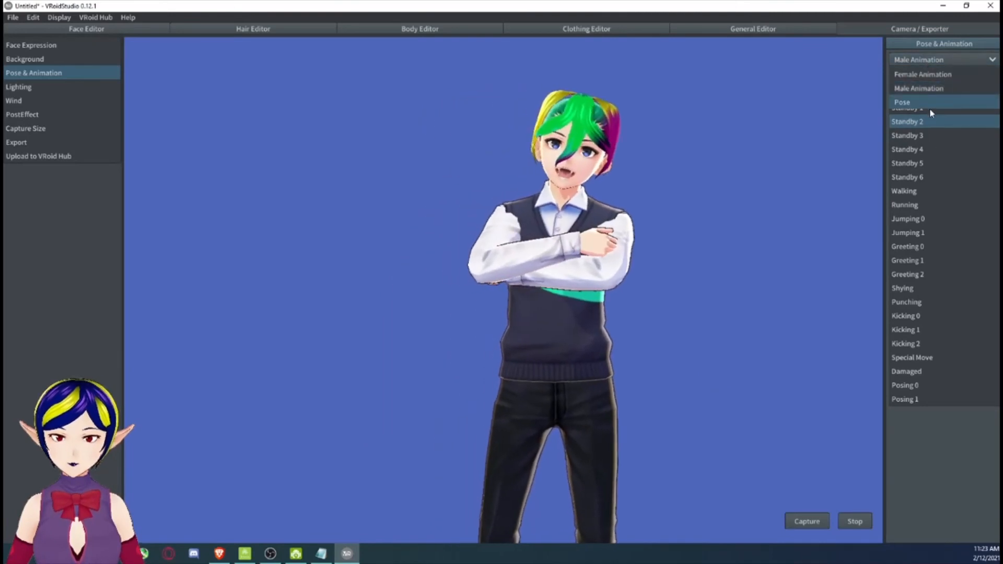
pyautogui.click(929, 104)
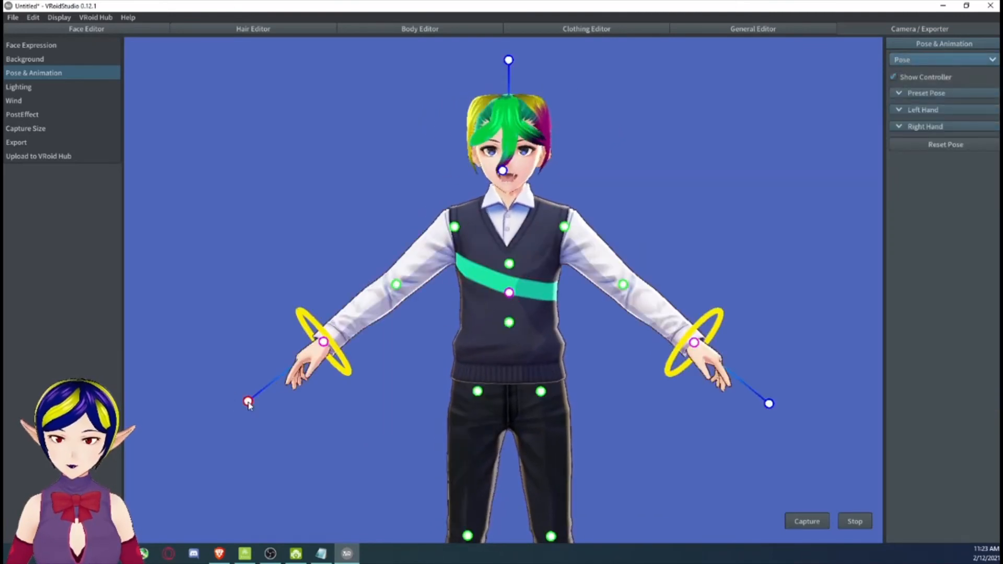
pyautogui.moveTo(248, 404); pyautogui.dragTo(336, 432)
pyautogui.moveTo(324, 342); pyautogui.dragTo(502, 305)
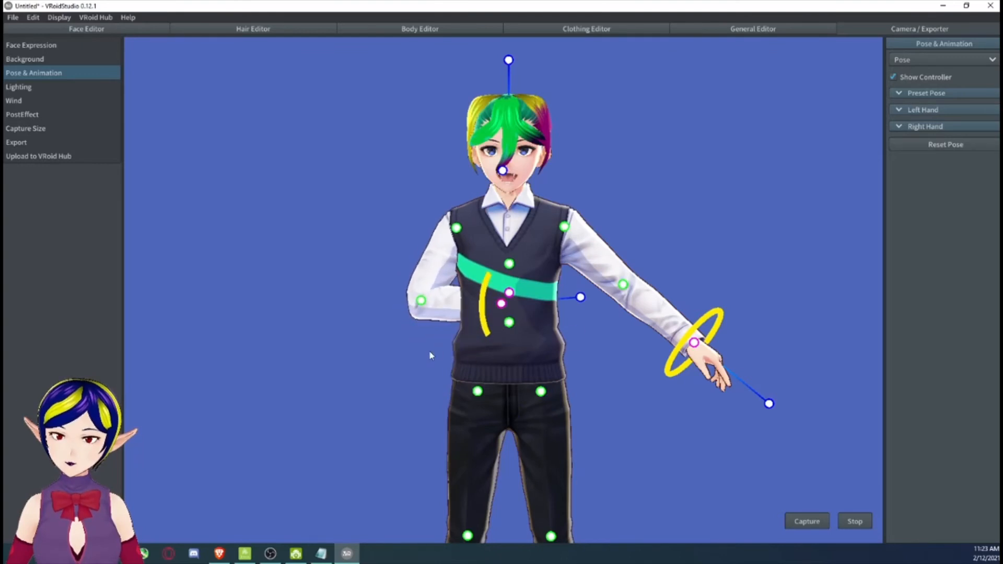
pyautogui.moveTo(430, 356); pyautogui.dragTo(503, 348, button='right')
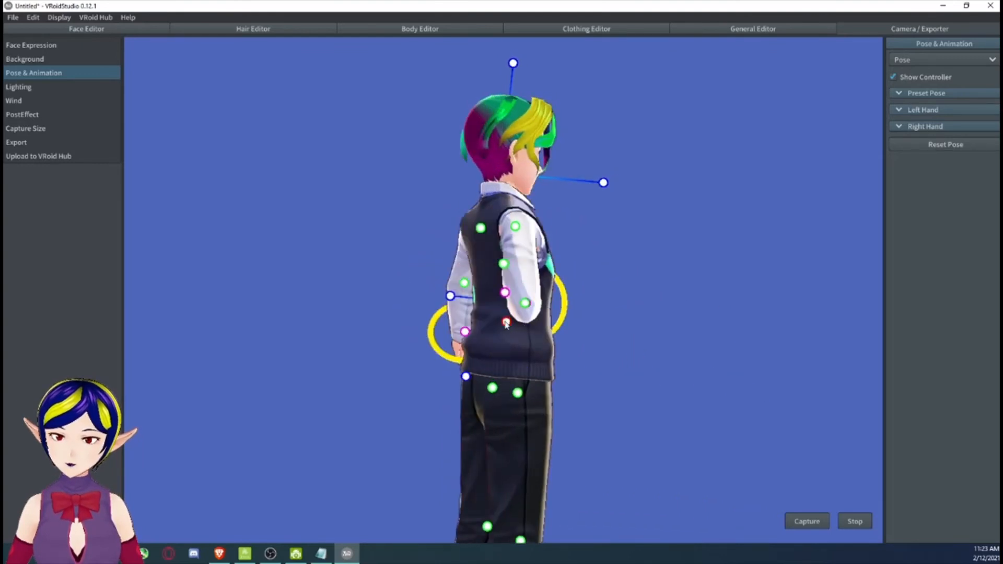
pyautogui.moveTo(507, 324); pyautogui.dragTo(614, 254)
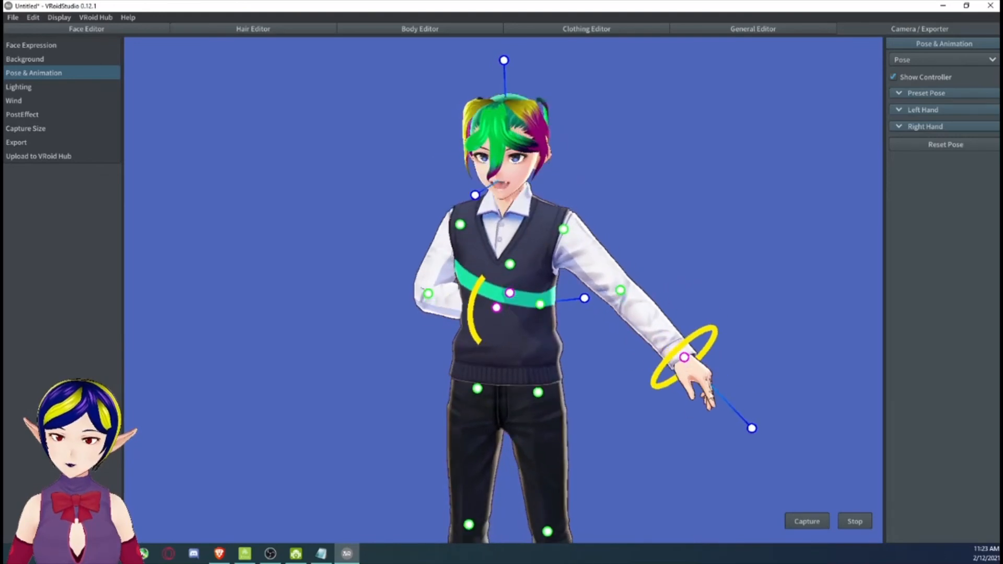
# Tilt the avatar's head towards its right shoulder and turn its face towards its left.
pyautogui.moveTo(677, 379); pyautogui.dragTo(679, 290, button='middle')
pyautogui.moveTo(588, 86); pyautogui.dragTo(620, 179, button='middle')
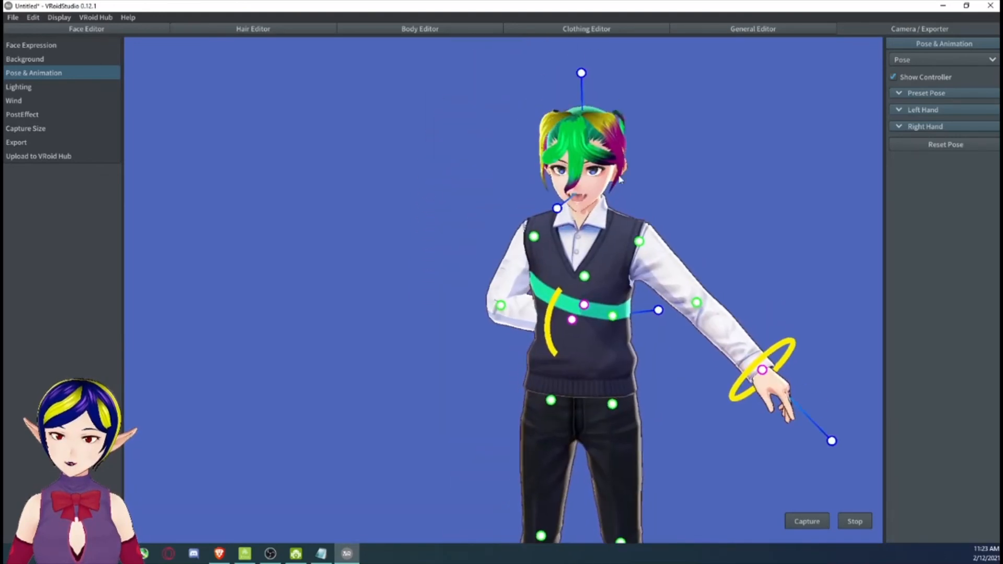
pyautogui.moveTo(581, 73); pyautogui.dragTo(549, 77)
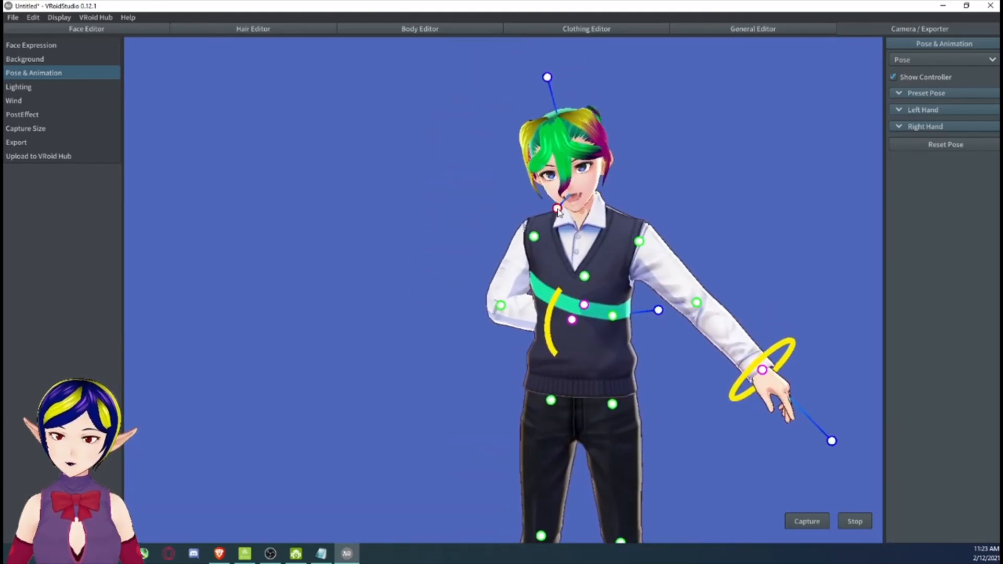
pyautogui.moveTo(572, 209); pyautogui.dragTo(700, 185)
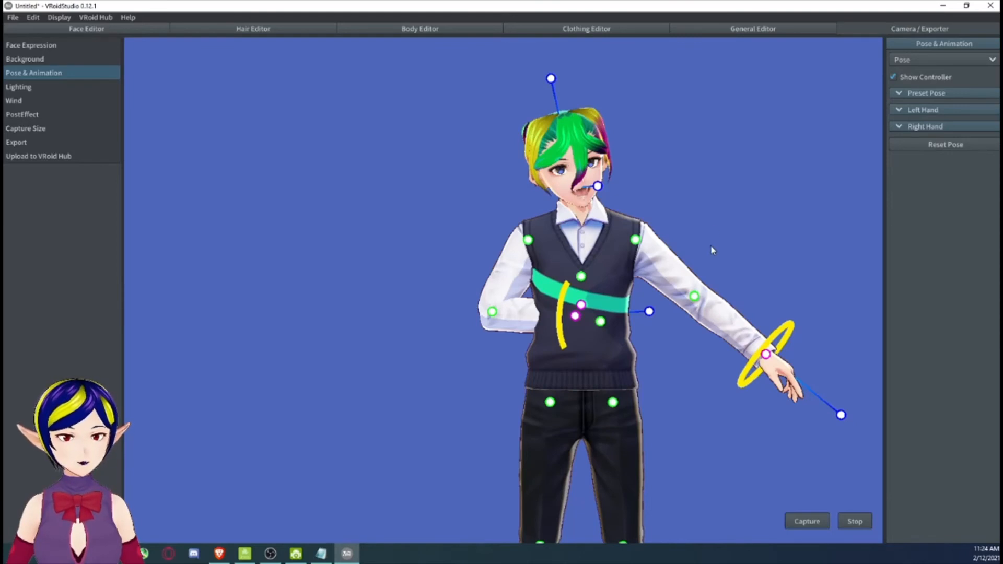
# Apply the Guiding preset pose to the avatar.
pyautogui.moveTo(713, 250); pyautogui.dragTo(649, 247, button='middle')
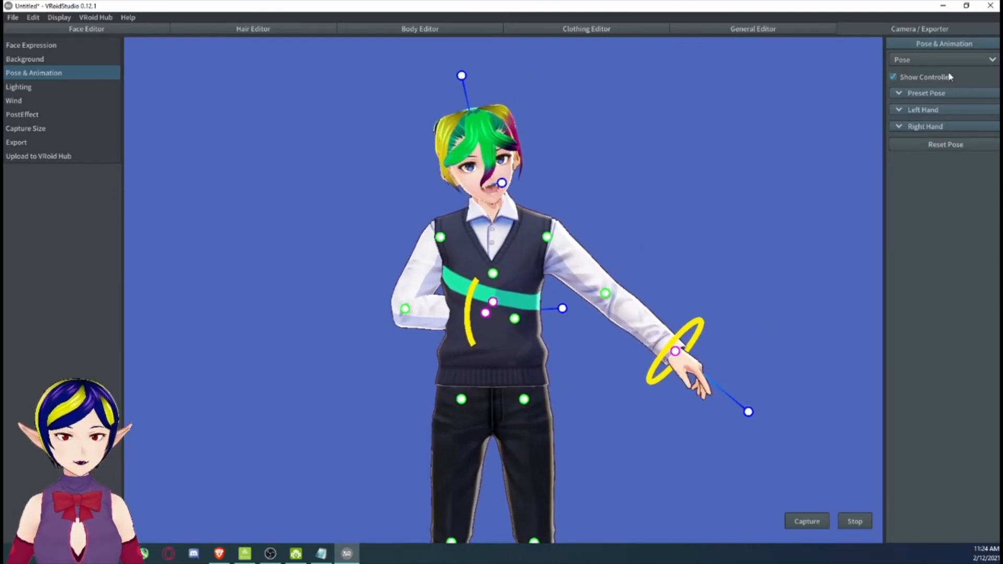
pyautogui.click(923, 95)
pyautogui.click(906, 95)
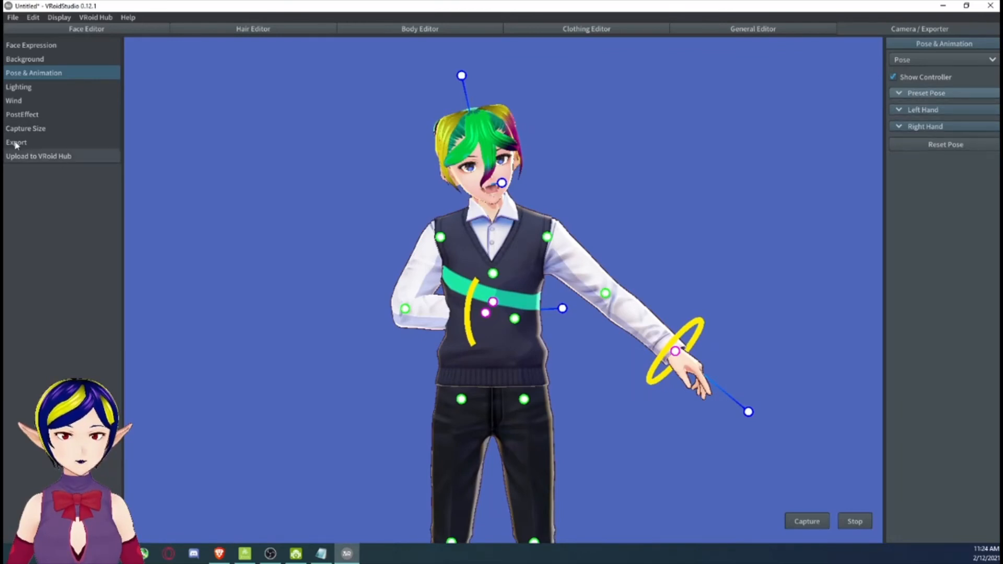
pyautogui.click(906, 94)
pyautogui.click(920, 109)
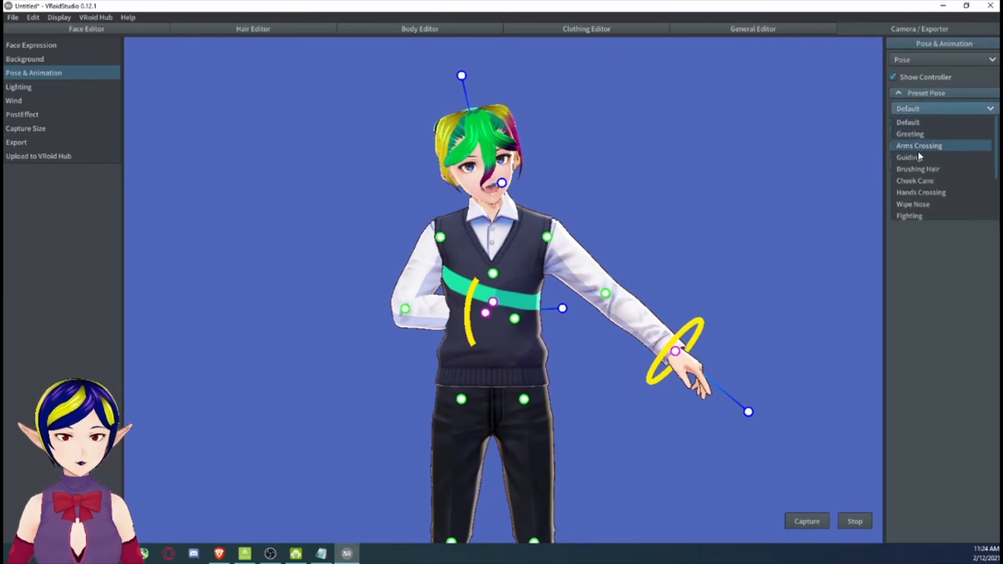
pyautogui.click(918, 151)
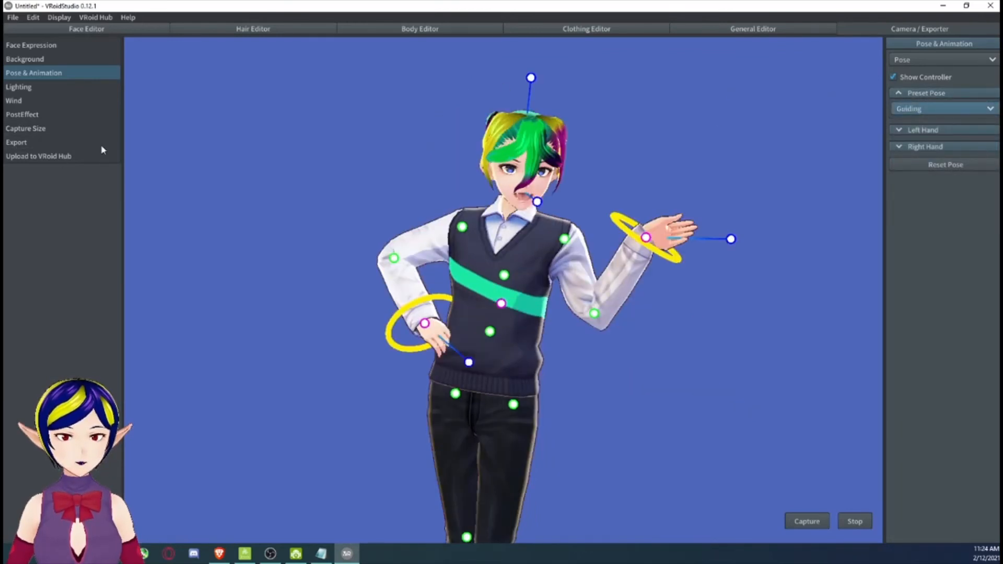
# Set the scene lighting to an altitude of about -55, an azimuth of about -89 and an intensity of 1.20.
pyautogui.click(30, 89)
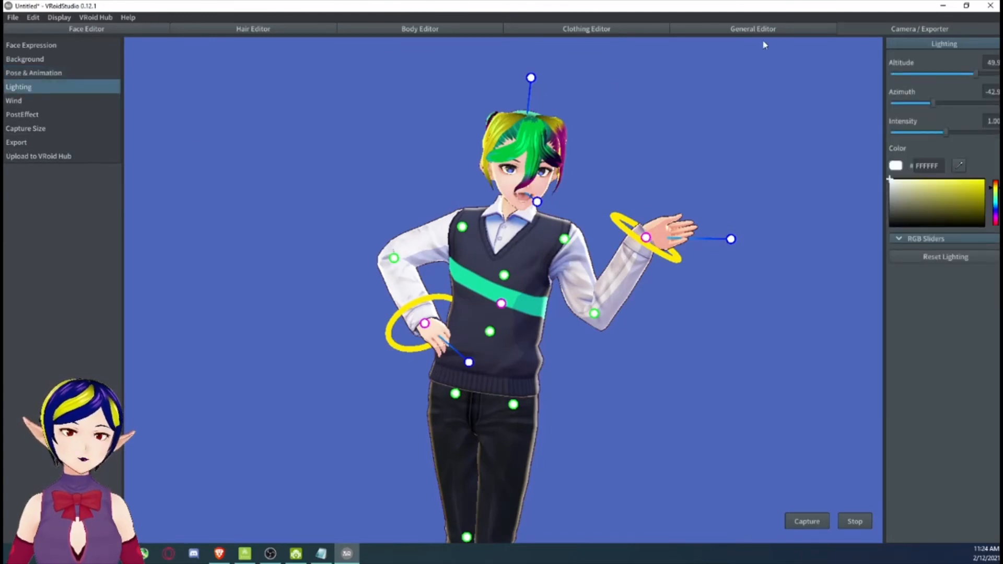
pyautogui.moveTo(974, 74); pyautogui.dragTo(952, 134)
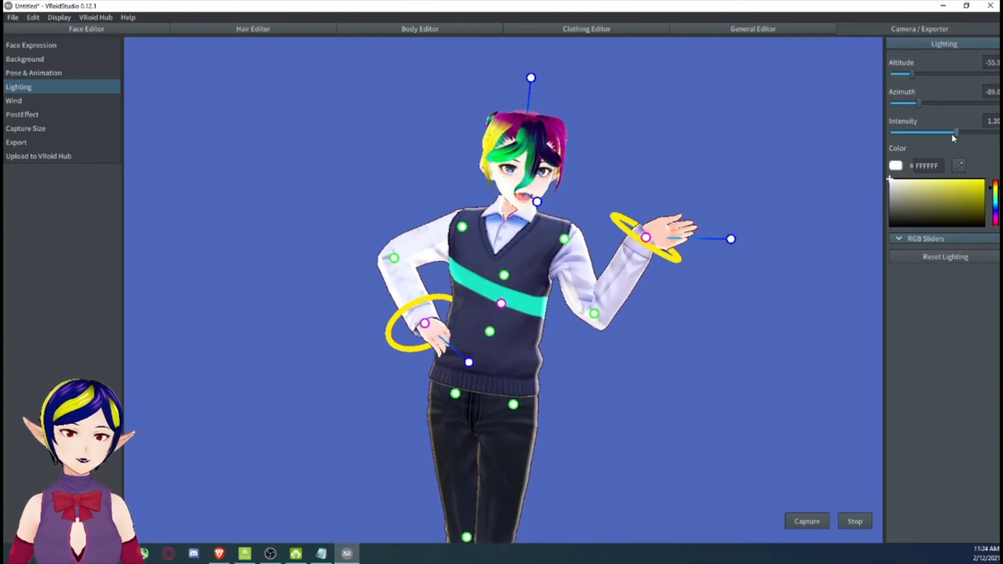
# Play the Standby 2 animation from the Male Animation set on the avatar.
pyautogui.click(50, 101)
pyautogui.click(52, 73)
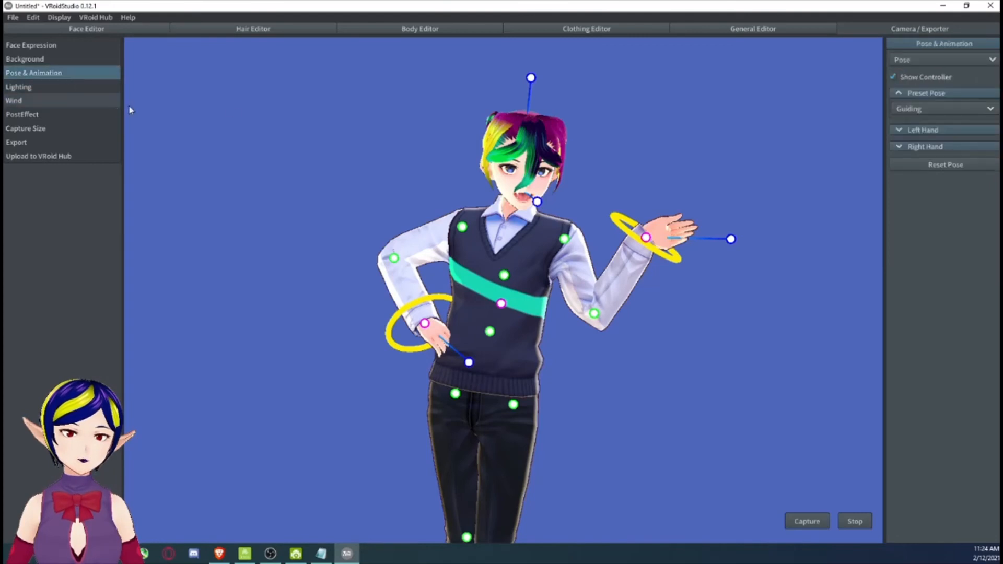
pyautogui.click(936, 60)
pyautogui.click(919, 89)
pyautogui.click(907, 121)
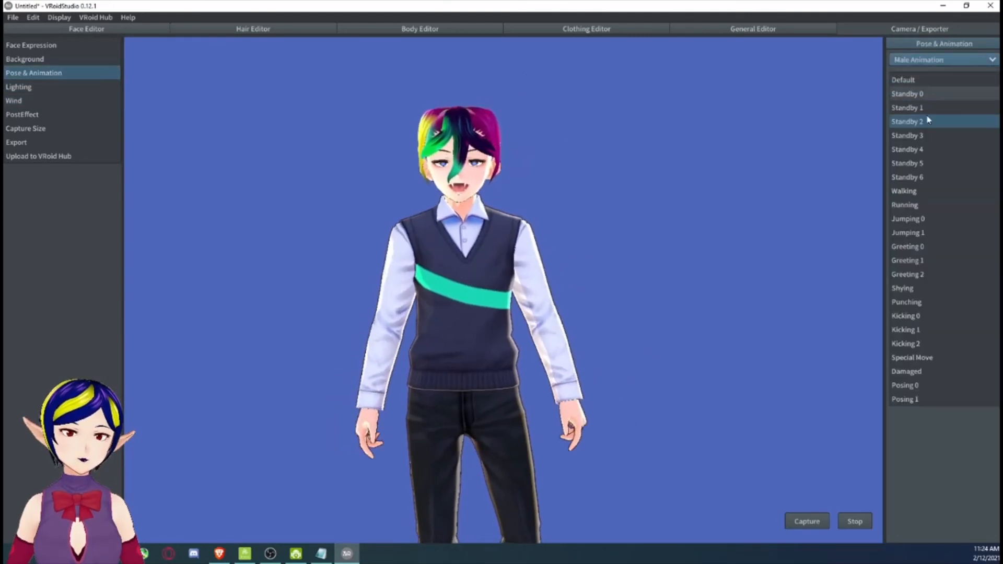
# Set the wind's Direction(Z) to about 0.08 and look at its effect on the avatar.
pyautogui.click(38, 99)
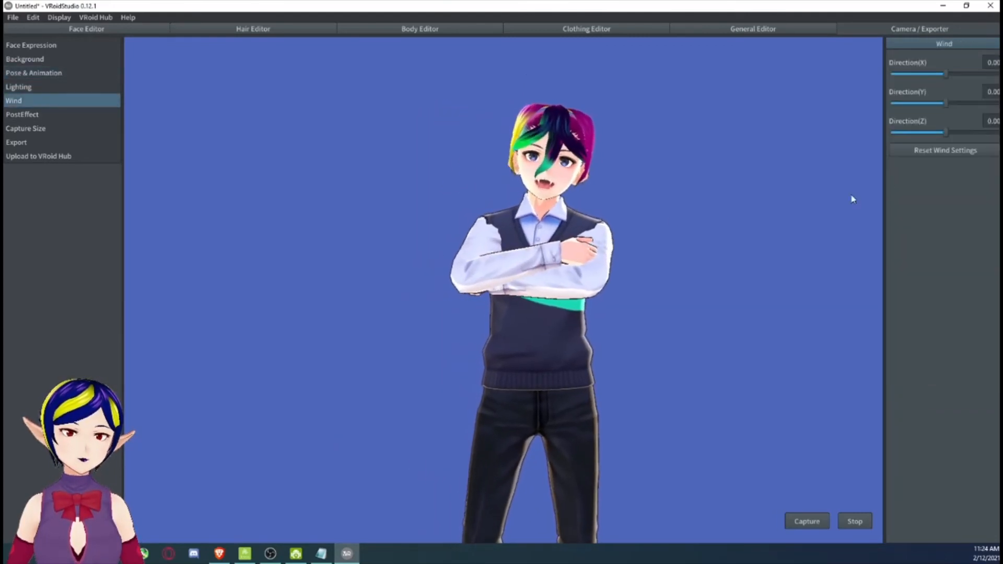
pyautogui.click(950, 131)
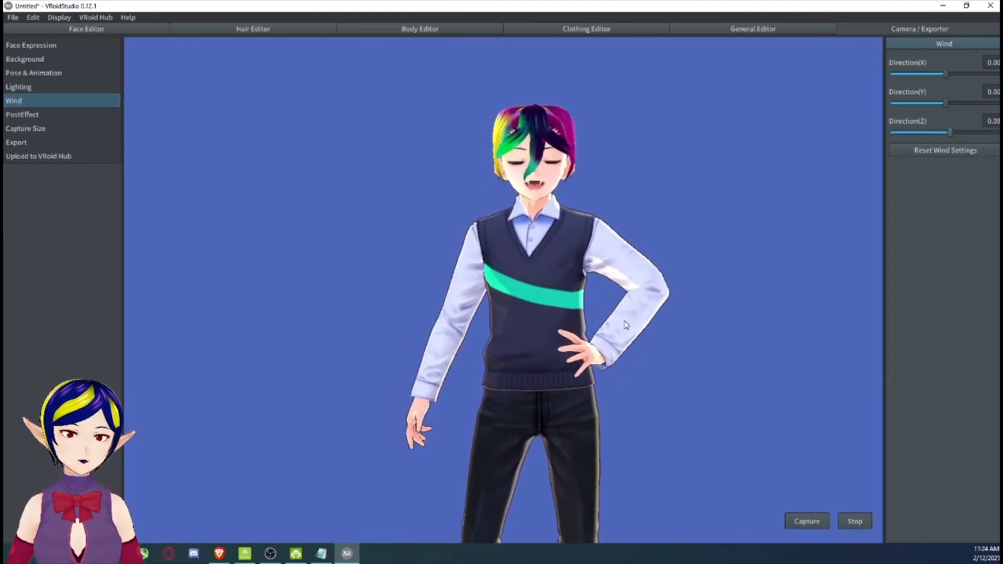
pyautogui.moveTo(602, 390); pyautogui.dragTo(604, 122, button='middle')
# Try the Pencil Skirt as the avatar's bottoms and view it from the front and side in the wind preview.
pyautogui.click(586, 29)
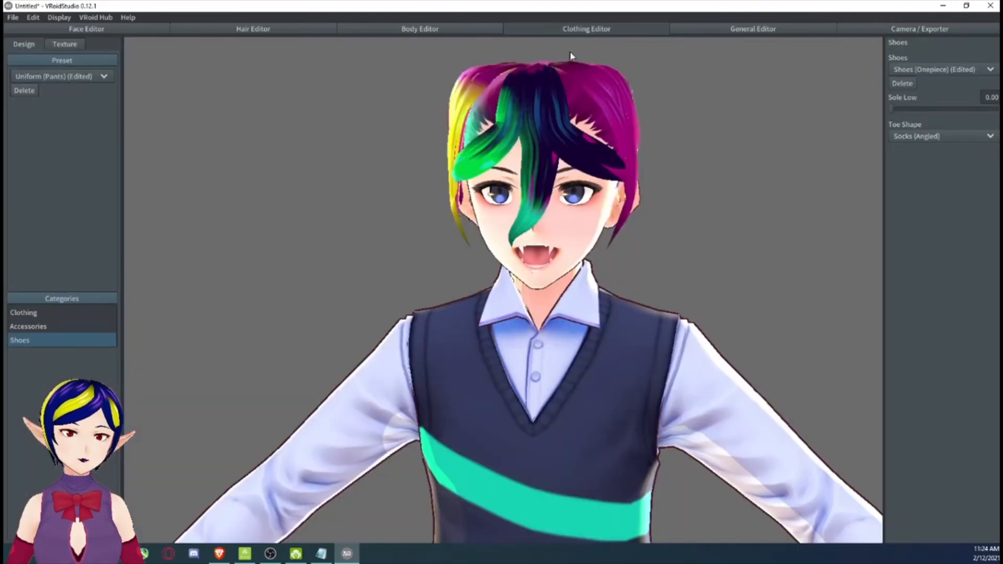
pyautogui.click(950, 136)
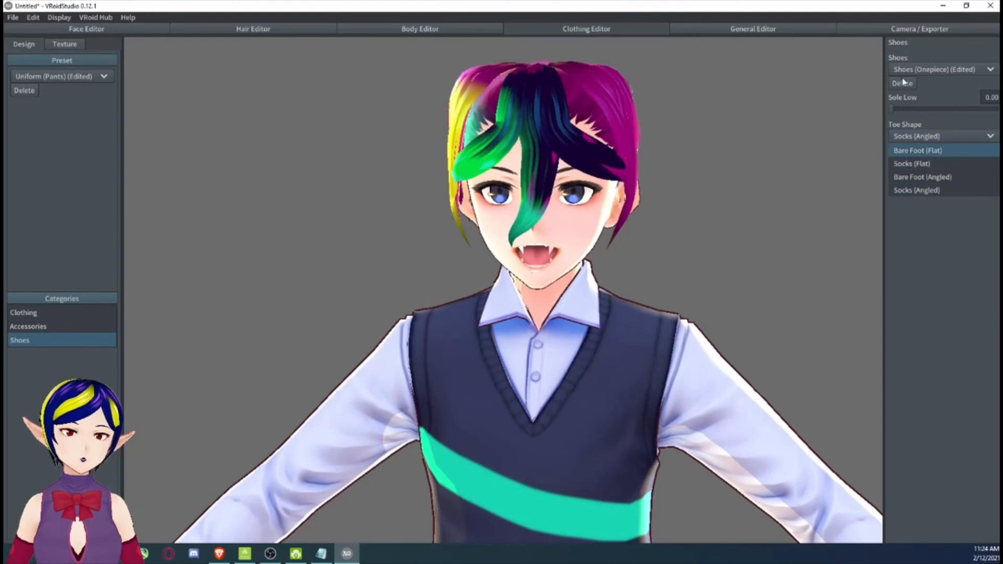
pyautogui.click(25, 315)
pyautogui.click(25, 315)
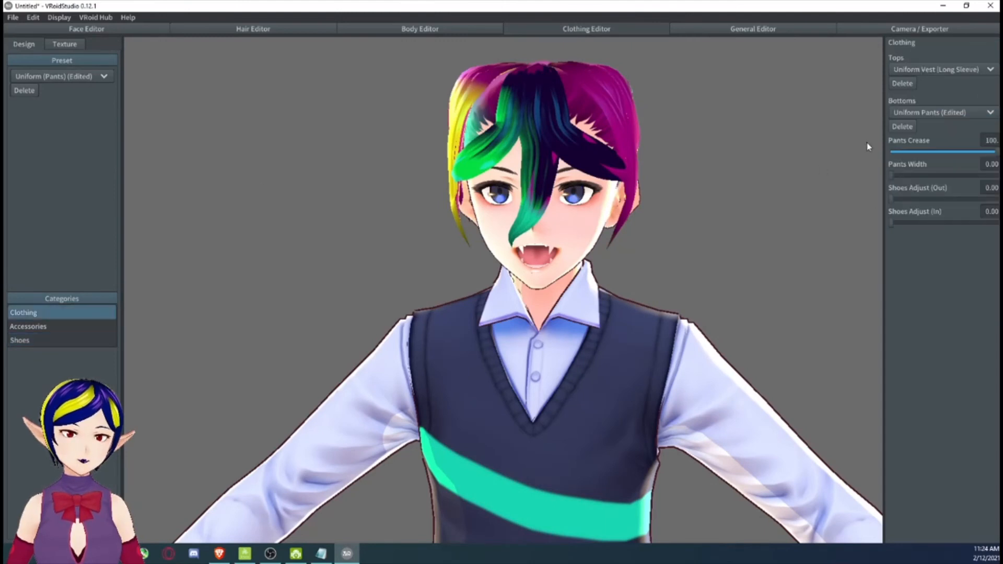
pyautogui.click(938, 111)
pyautogui.click(934, 172)
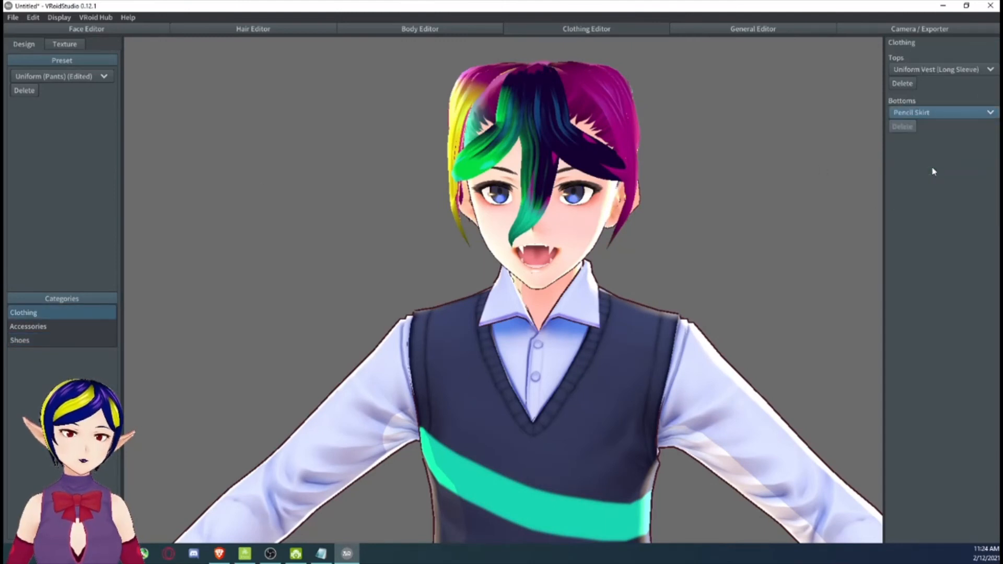
pyautogui.click(844, 32)
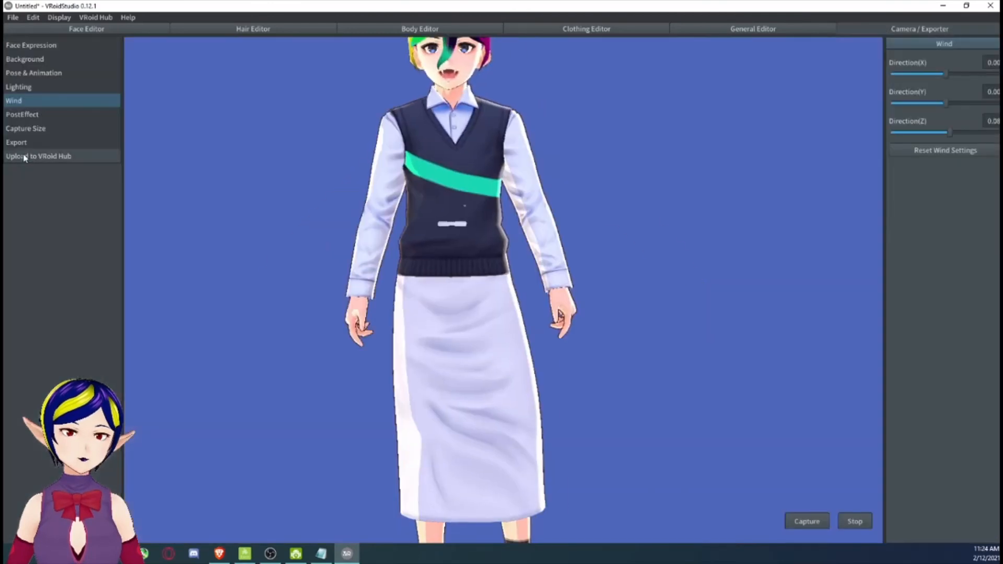
pyautogui.moveTo(469, 377); pyautogui.dragTo(468, 314, button='middle')
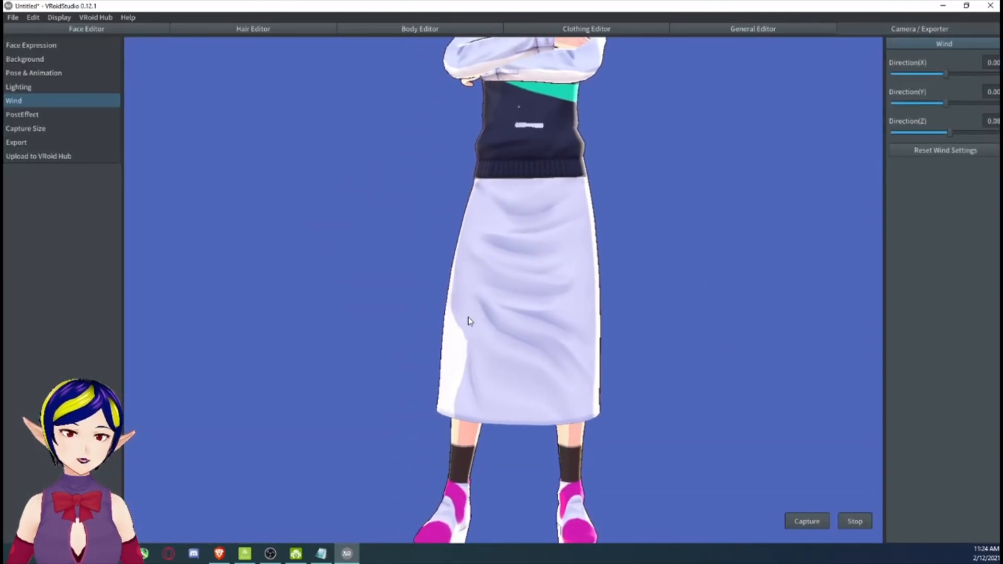
pyautogui.moveTo(468, 320); pyautogui.dragTo(644, 301, button='right')
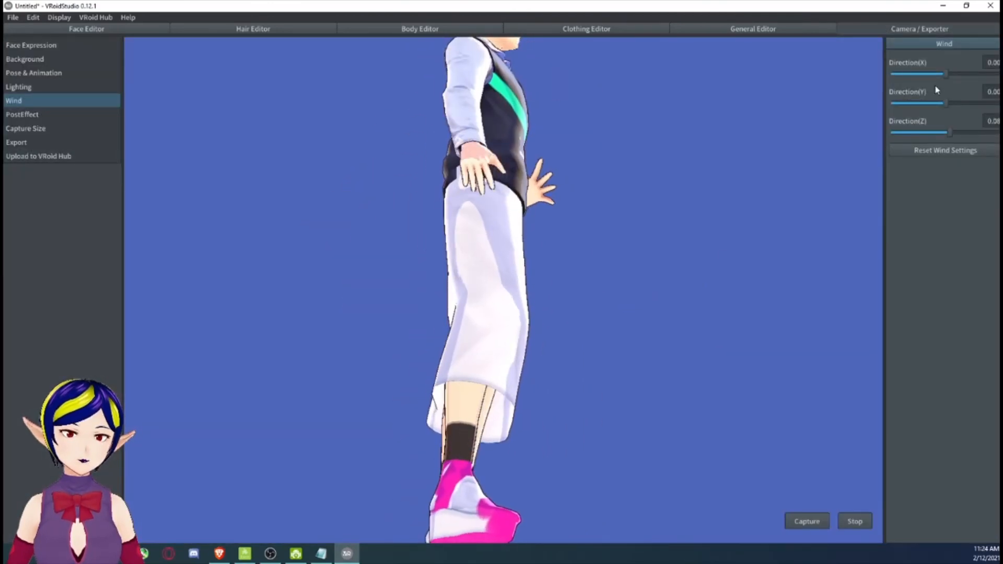
# Change the avatar's bottoms to the Uniform Skirt and return to the wind preview.
pyautogui.click(598, 29)
pyautogui.click(963, 119)
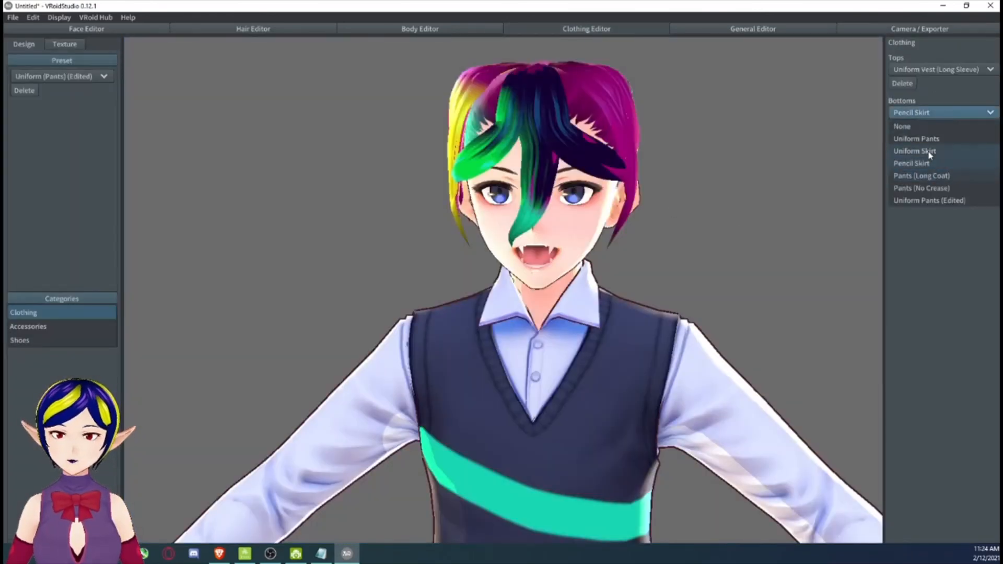
pyautogui.click(957, 151)
pyautogui.click(768, 31)
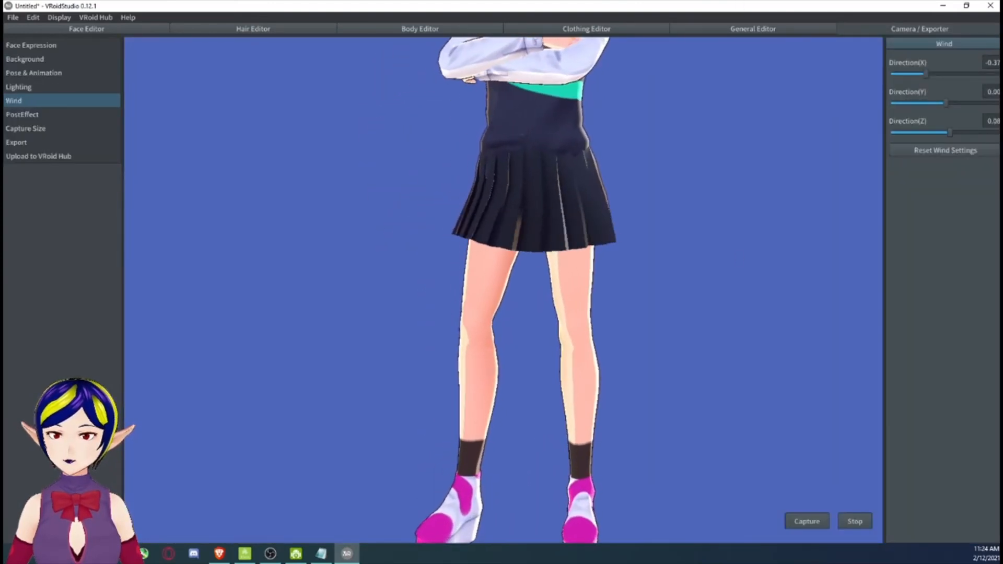
# Try wind directions of about X -0.38, Y -0.35 and Z -0.53, and reset the wind settings.
pyautogui.moveTo(924, 76); pyautogui.dragTo(917, 135)
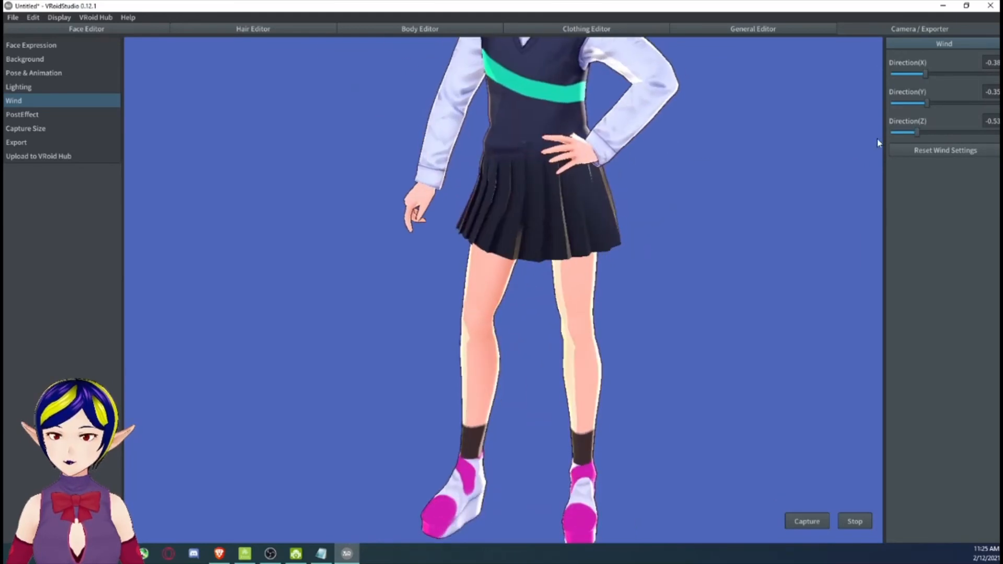
pyautogui.click(920, 149)
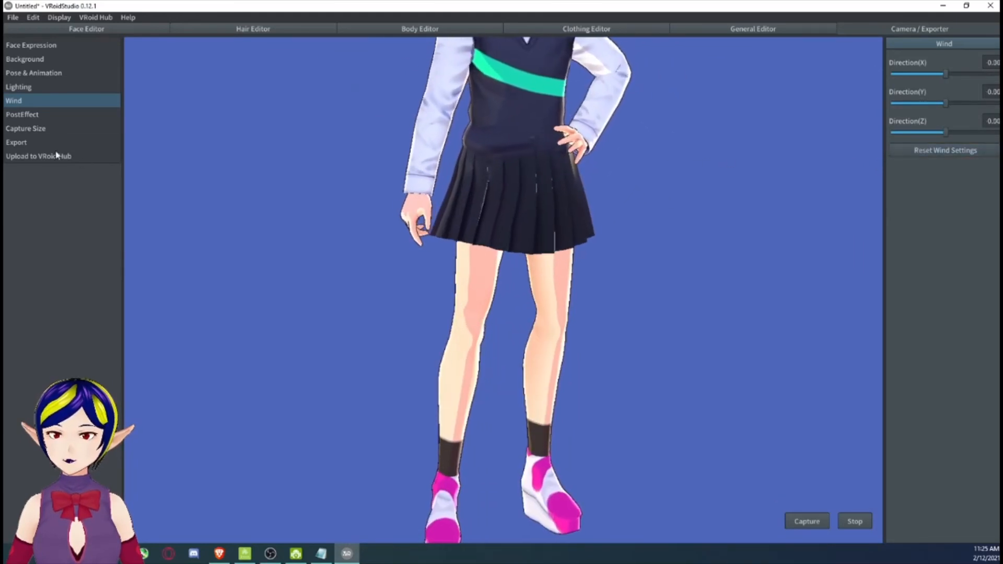
# Try the Antialiasing post effect on the avatar at Low and High quality.
pyautogui.click(49, 116)
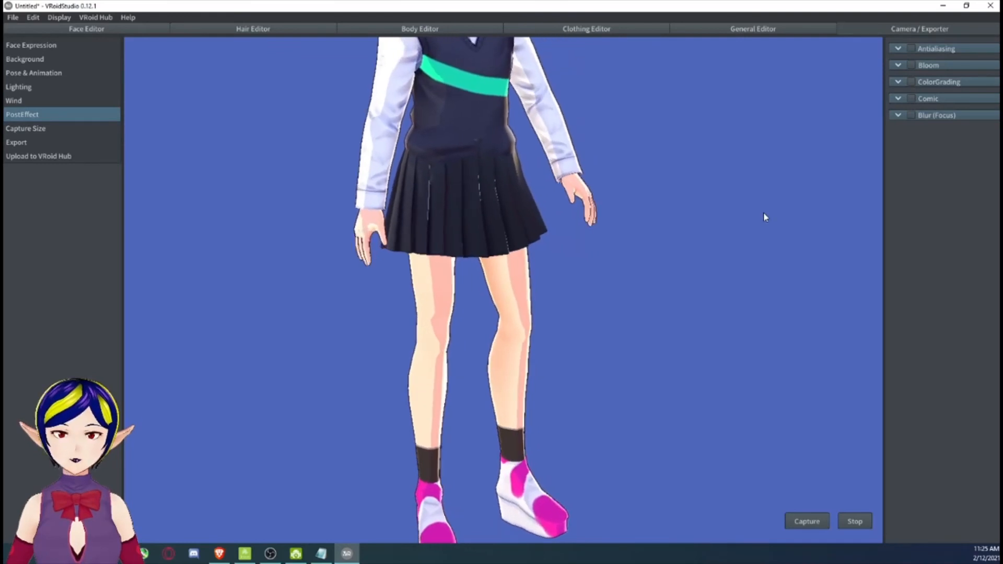
pyautogui.click(913, 50)
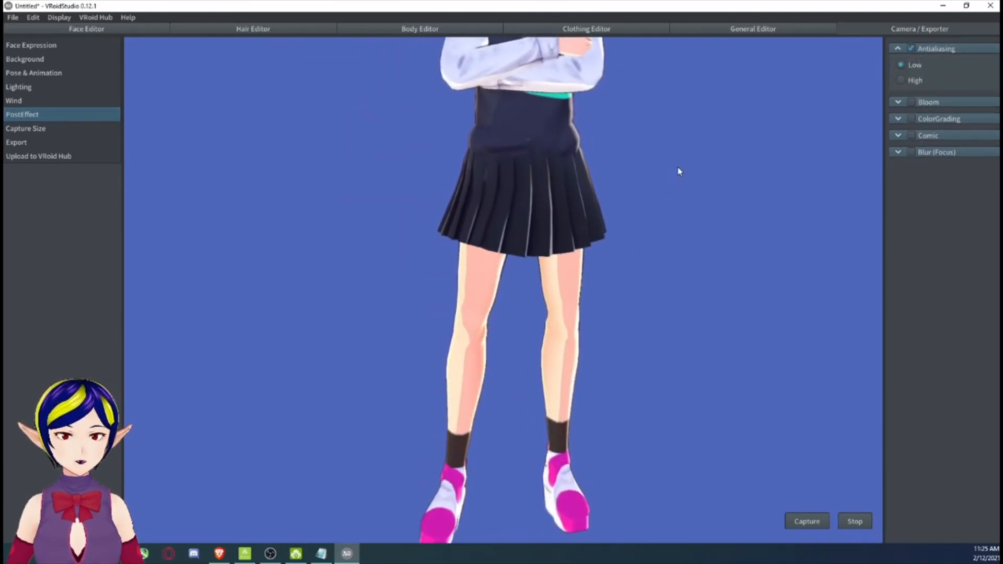
pyautogui.click(901, 80)
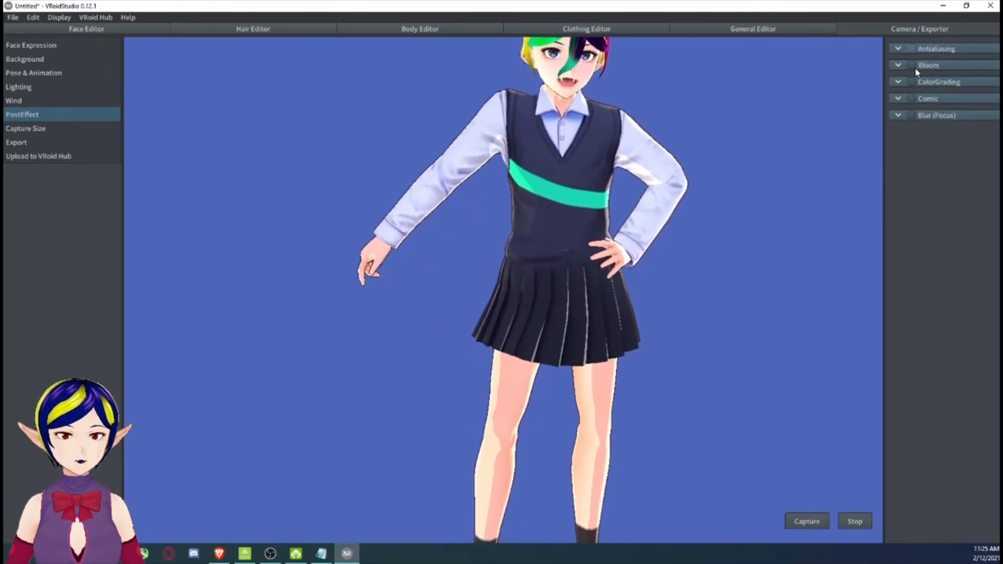
# Switch the Bloom post effect on and off again, and view the avatar from another angle.
pyautogui.click(914, 66)
pyautogui.click(914, 66)
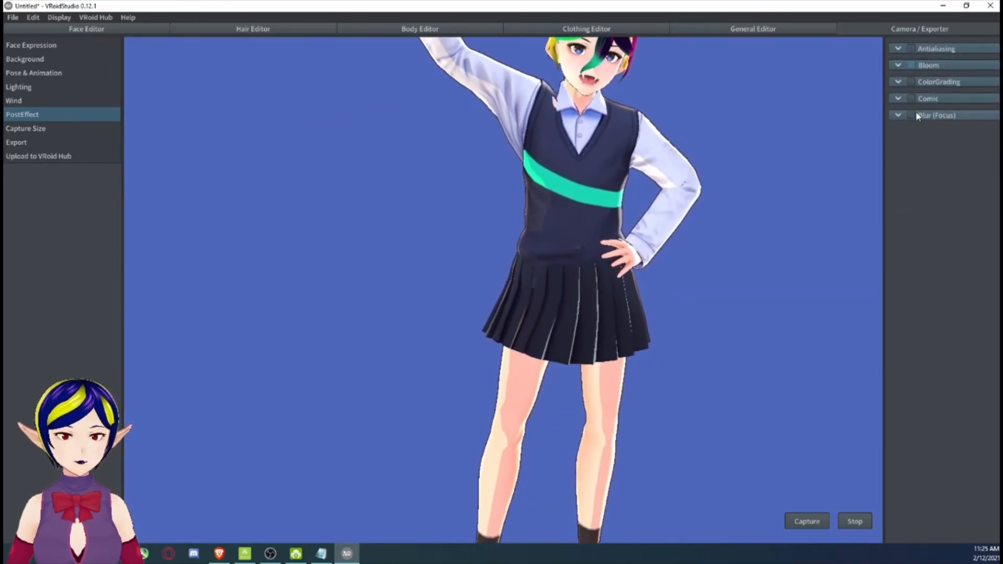
pyautogui.moveTo(768, 163); pyautogui.dragTo(708, 225, button='right')
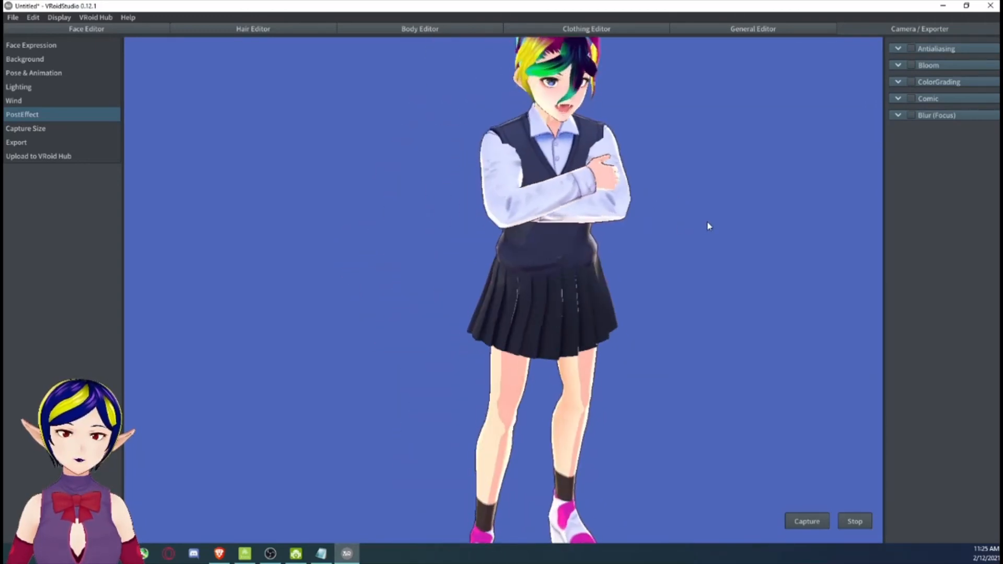
# Look at the capture size options, and set Hair Smoothness to 24 in the export's mesh reduction settings.
pyautogui.click(33, 128)
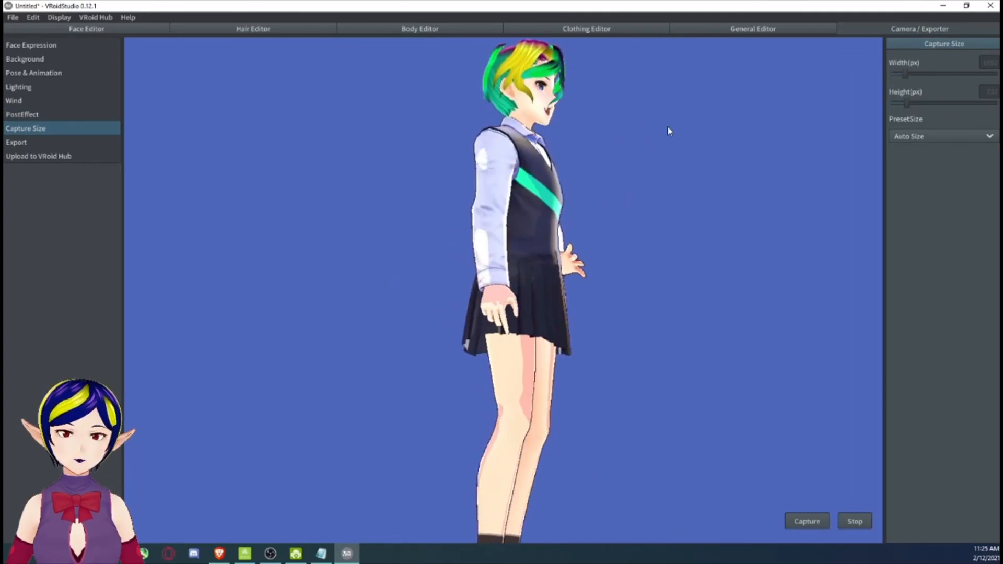
pyautogui.click(37, 148)
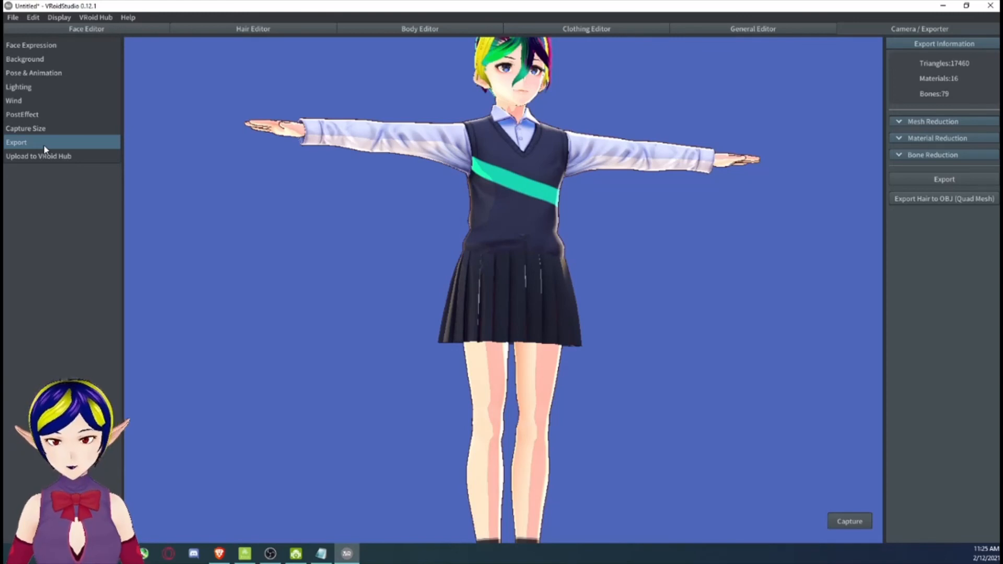
pyautogui.click(917, 123)
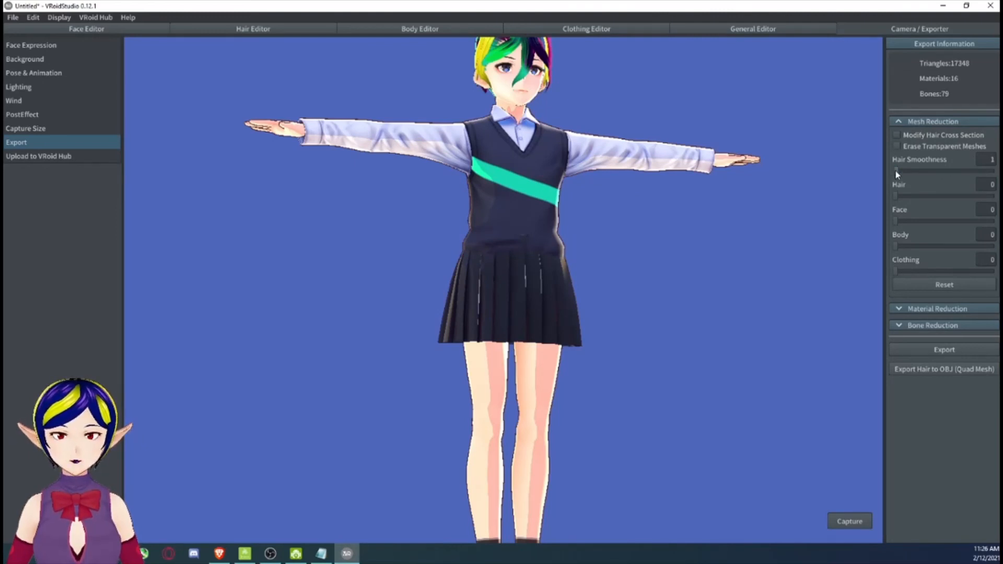
pyautogui.click(920, 170)
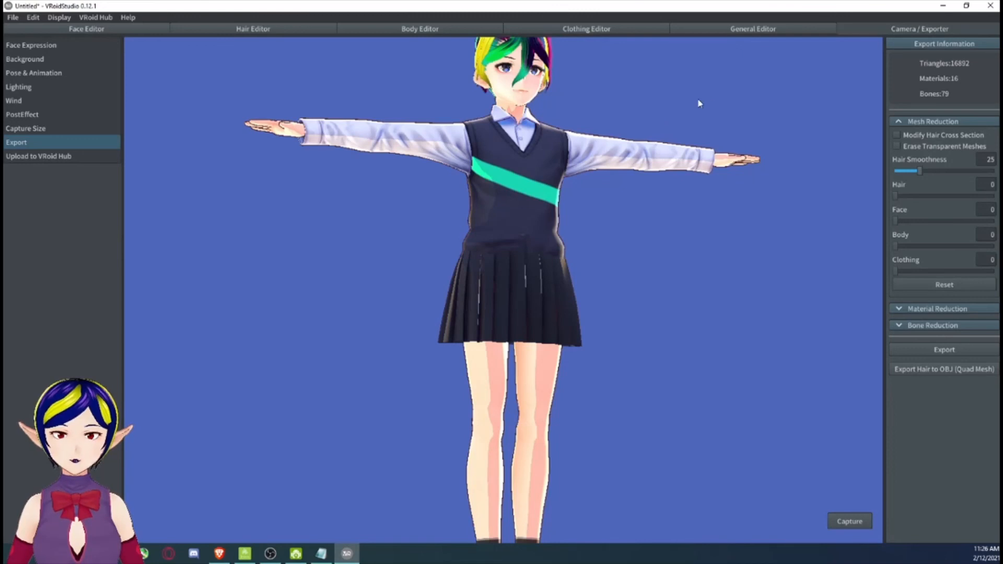
pyautogui.press('Left')
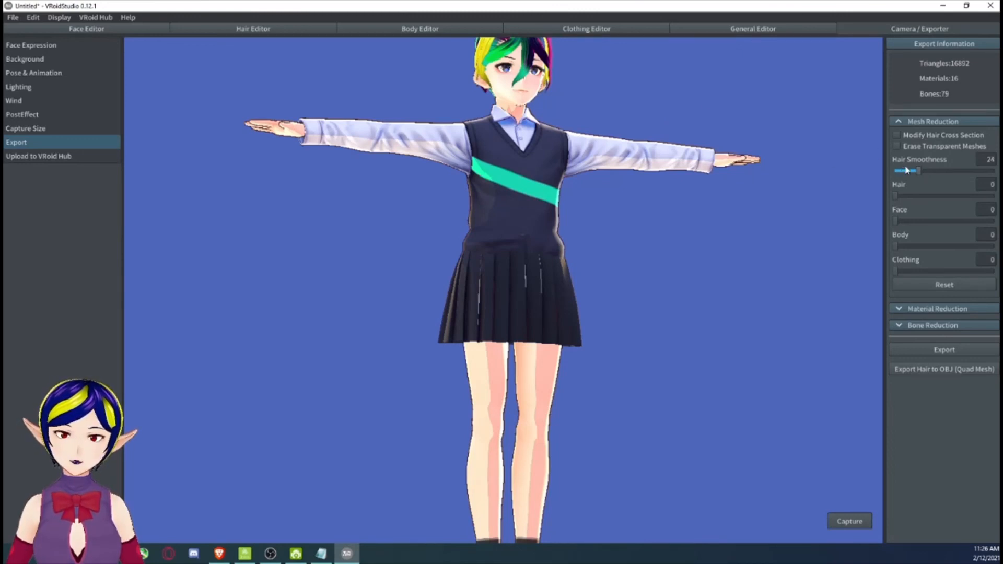
# Review the Material Reduction and Bone Reduction options for the export.
pyautogui.click(936, 312)
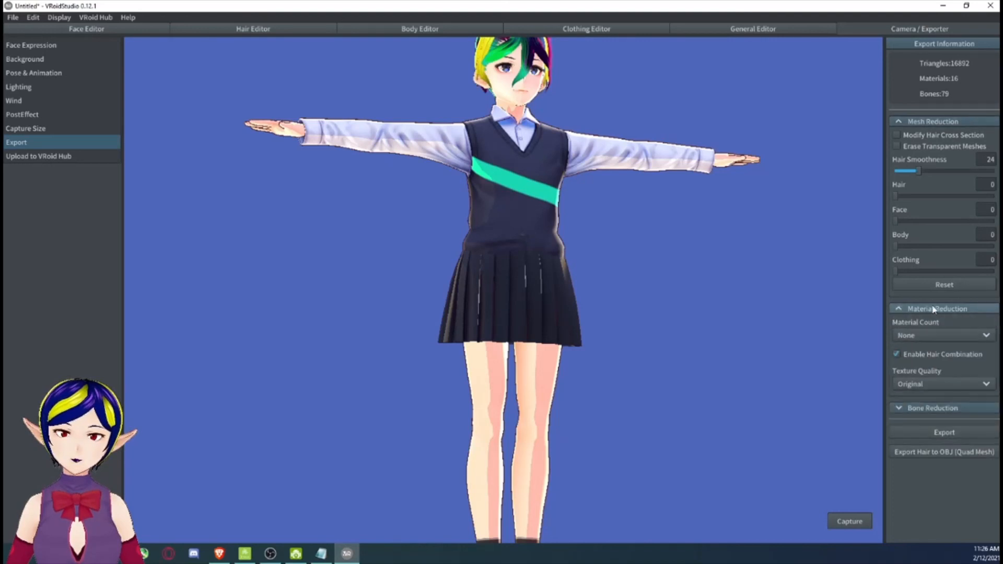
pyautogui.click(902, 312)
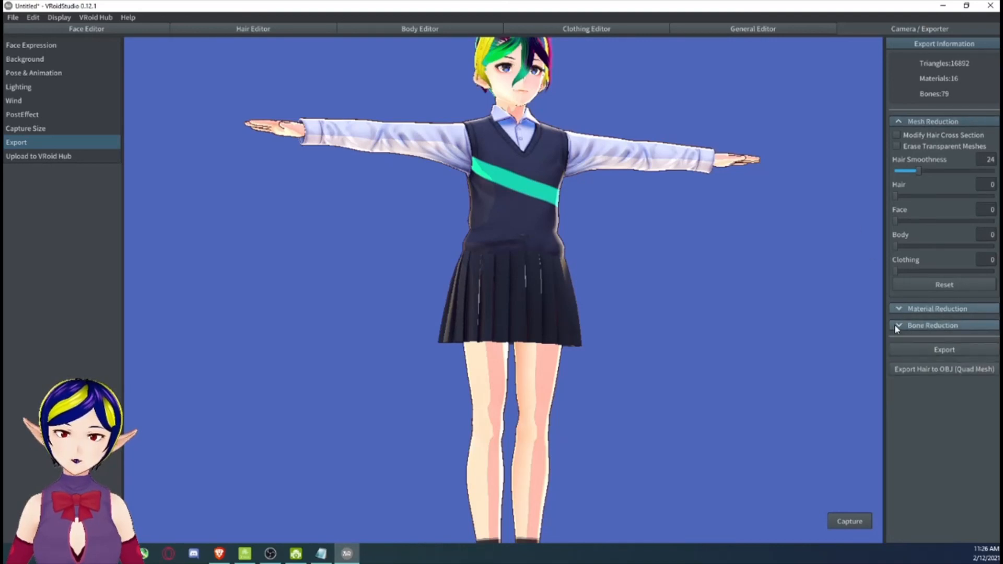
pyautogui.click(898, 325)
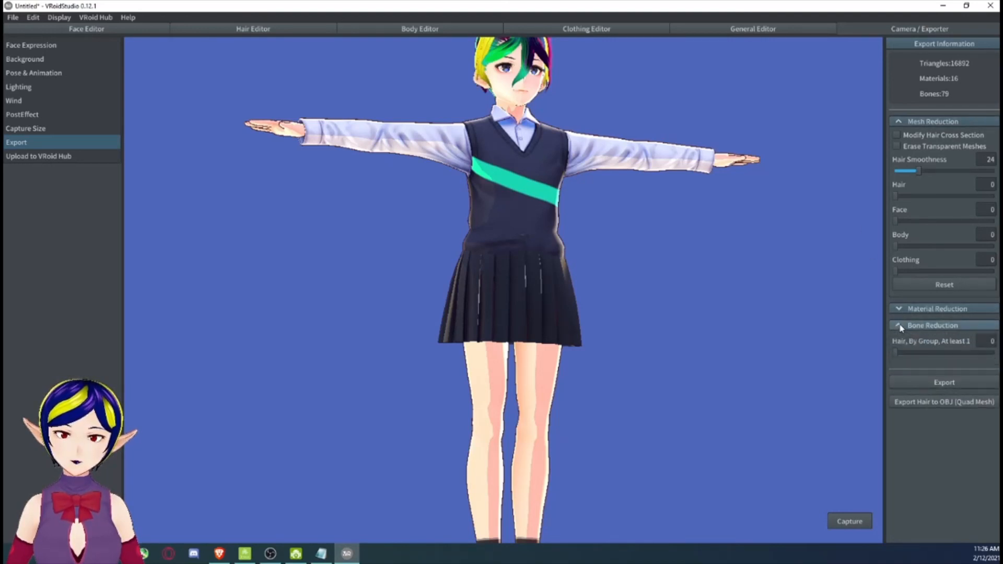
pyautogui.click(898, 325)
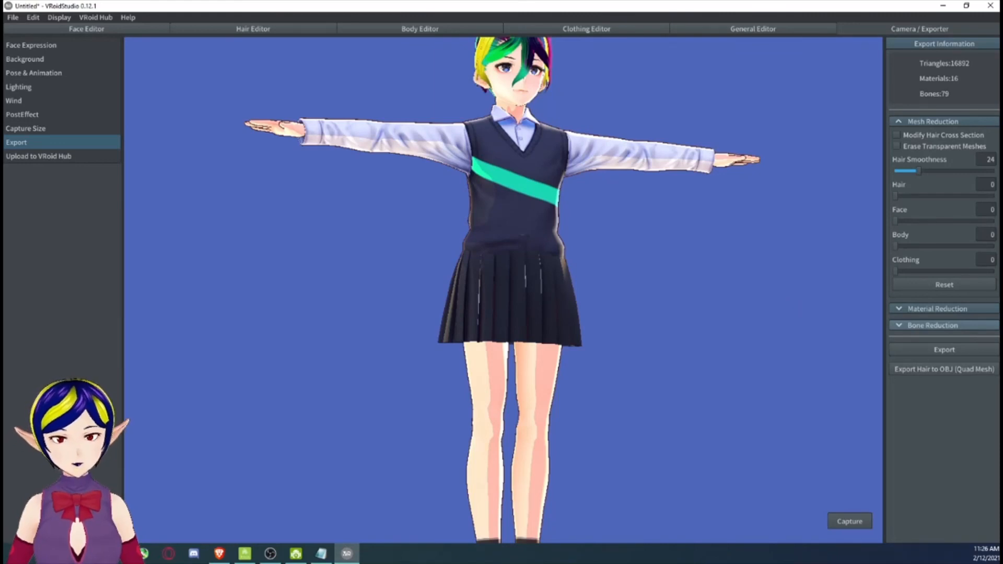
pyautogui.hotkey('alt', 'Tab')
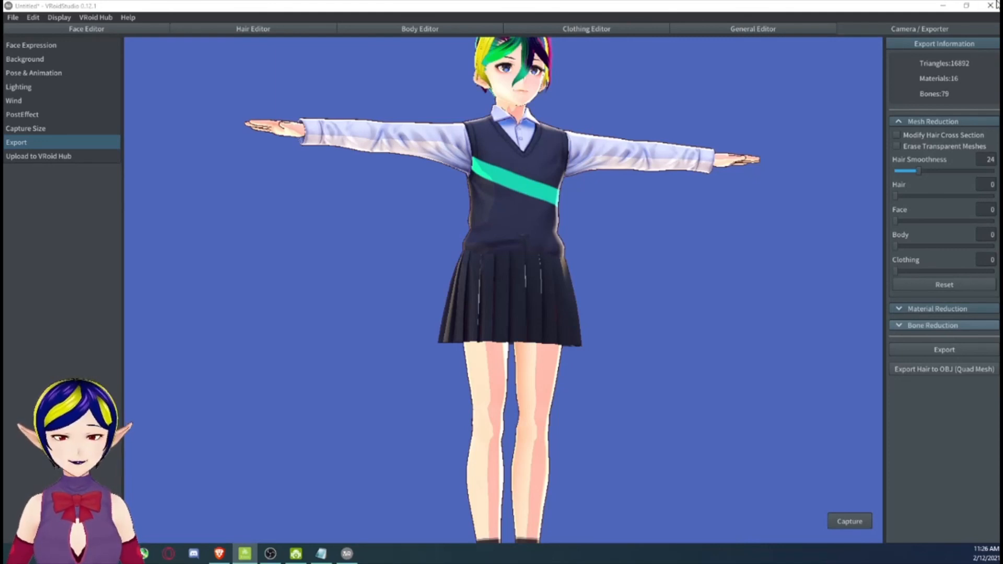
pyautogui.click(13, 18)
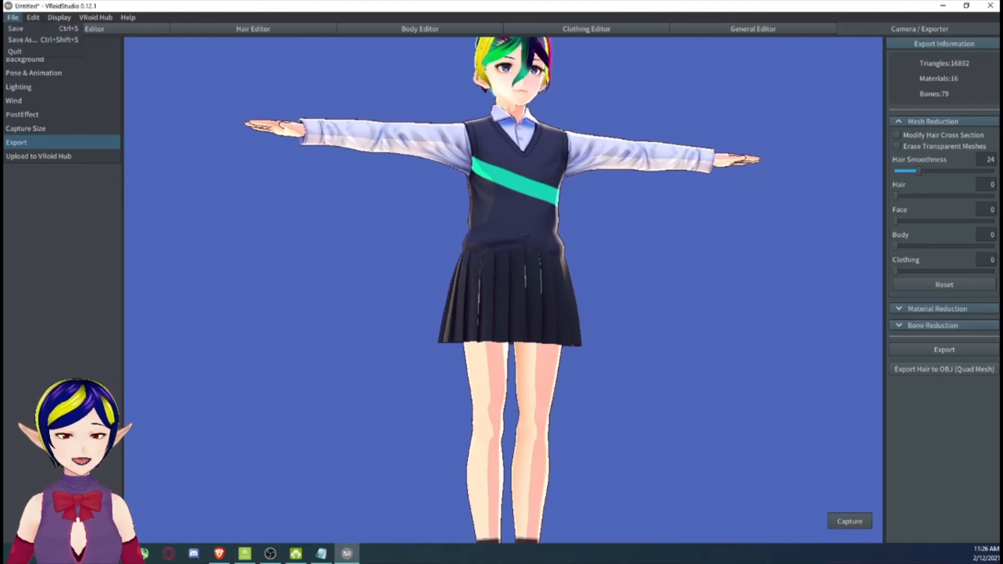
# Switch to the web browser, search for "vroid tips", and open the VRoid FAQ's How to use VRoid Studio/Handy Techniques page.
pyautogui.hotkey('alt', 'Tab')
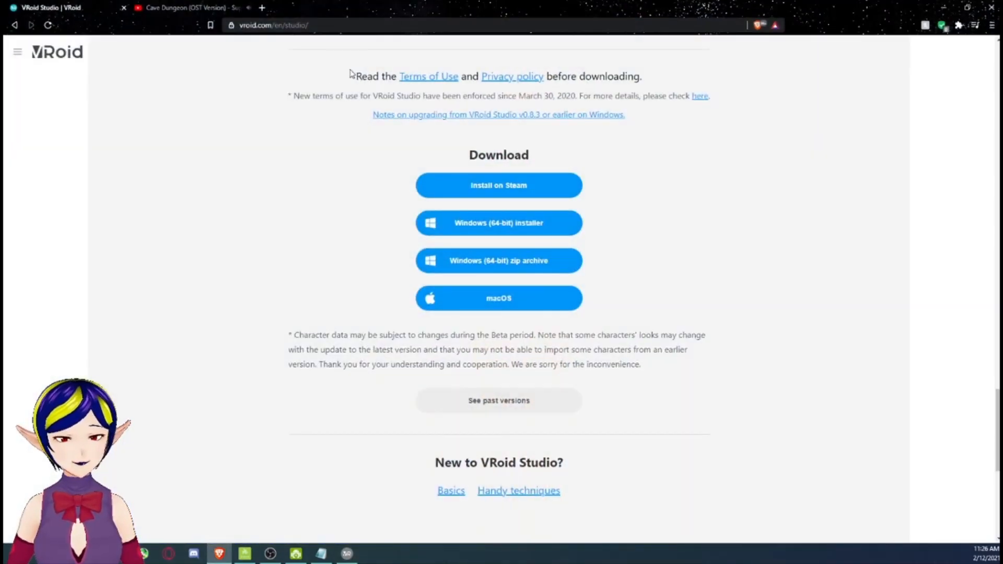
pyautogui.click(279, 25)
pyautogui.write('vroid tips')
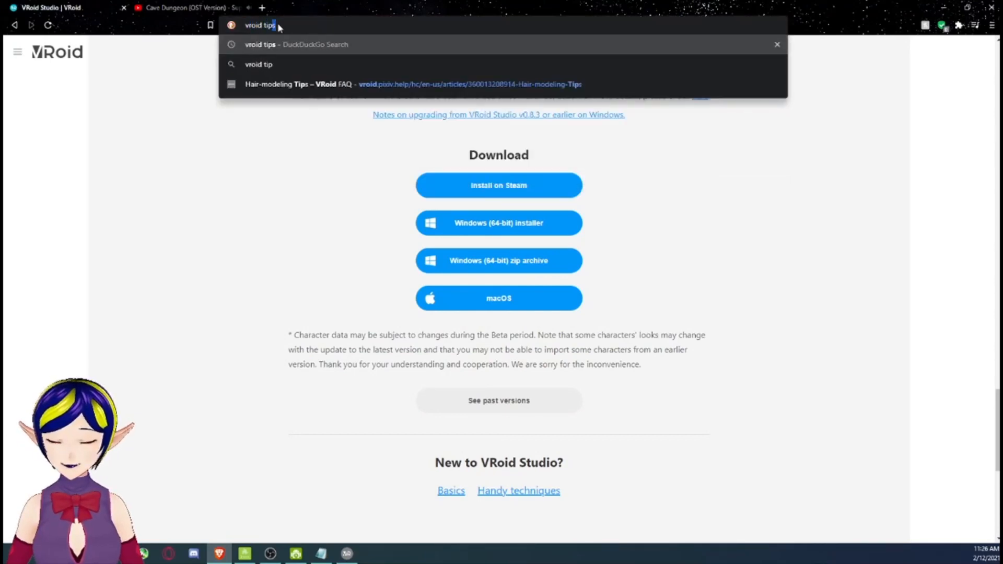
pyautogui.press('Return')
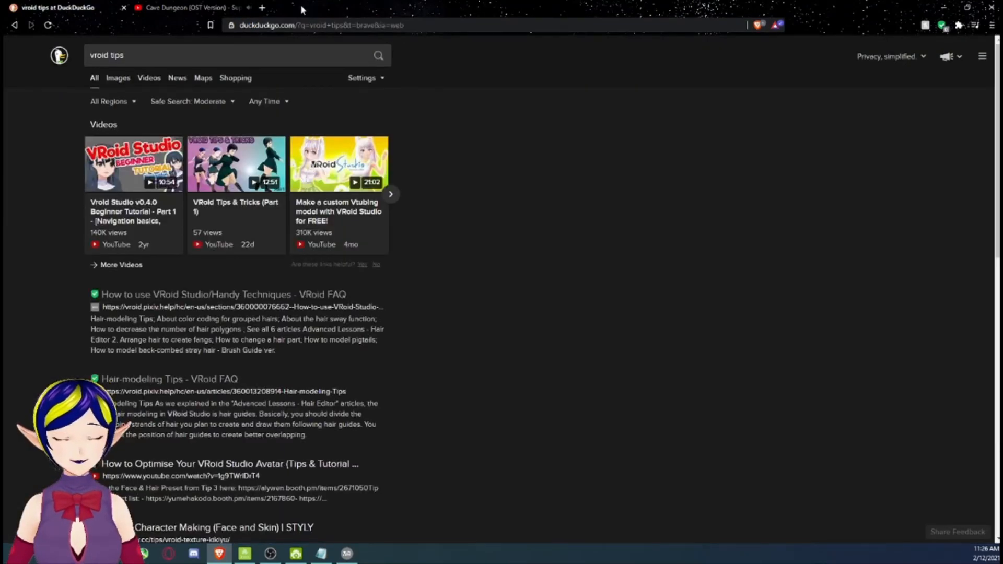
pyautogui.click(171, 295)
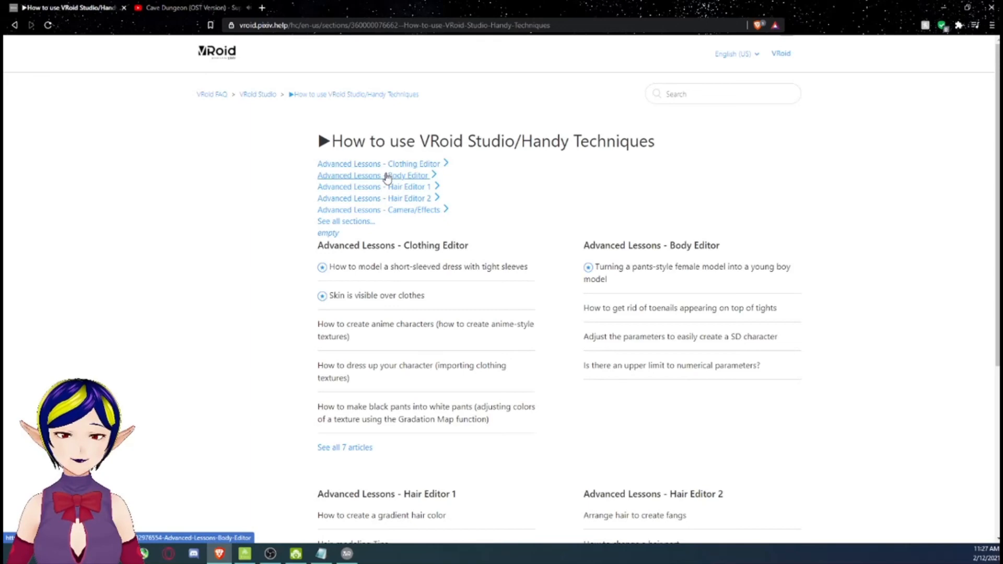
# Open the "How to model pigtails" article under Hair Editor 2 and skim through its instructions.
pyautogui.scroll(-5, 496, 297)
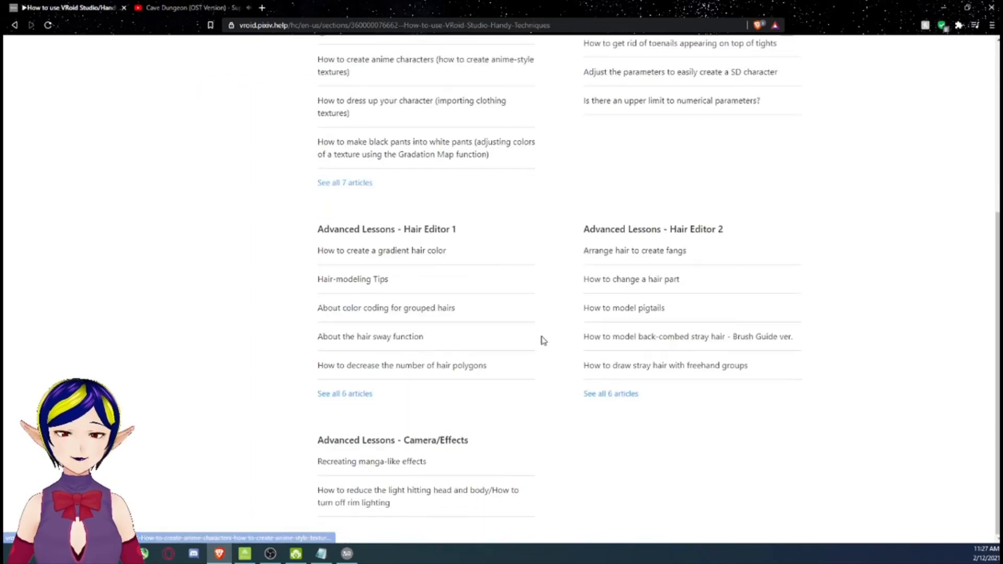
pyautogui.click(629, 310)
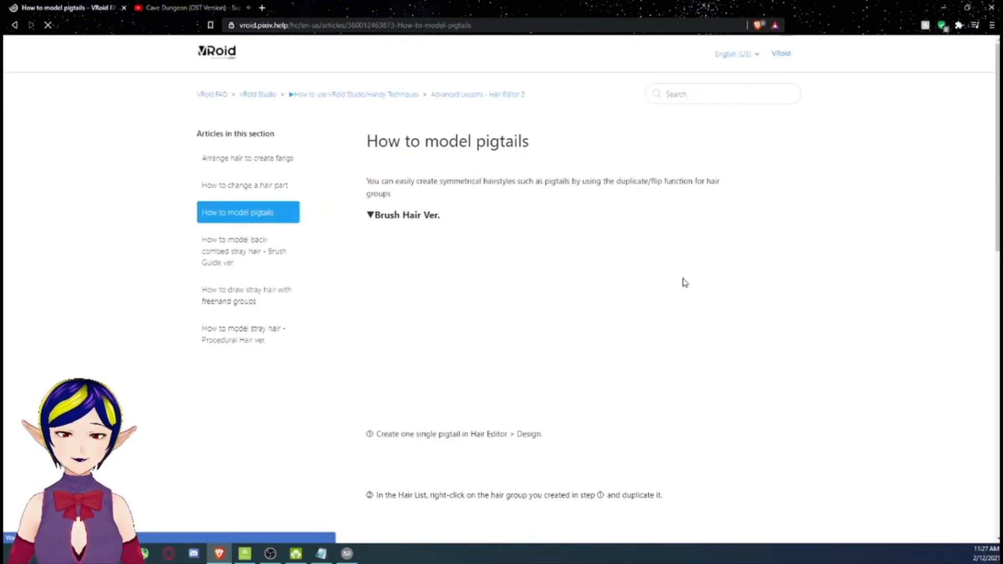
pyautogui.scroll(-5, 781, 262)
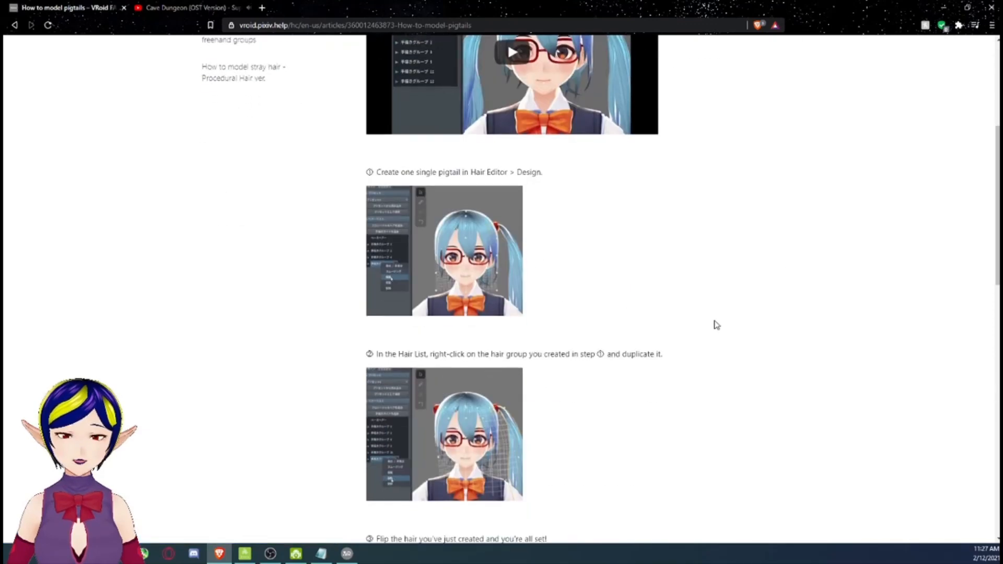
pyautogui.scroll(-6, 716, 325)
pyautogui.scroll(11, 739, 327)
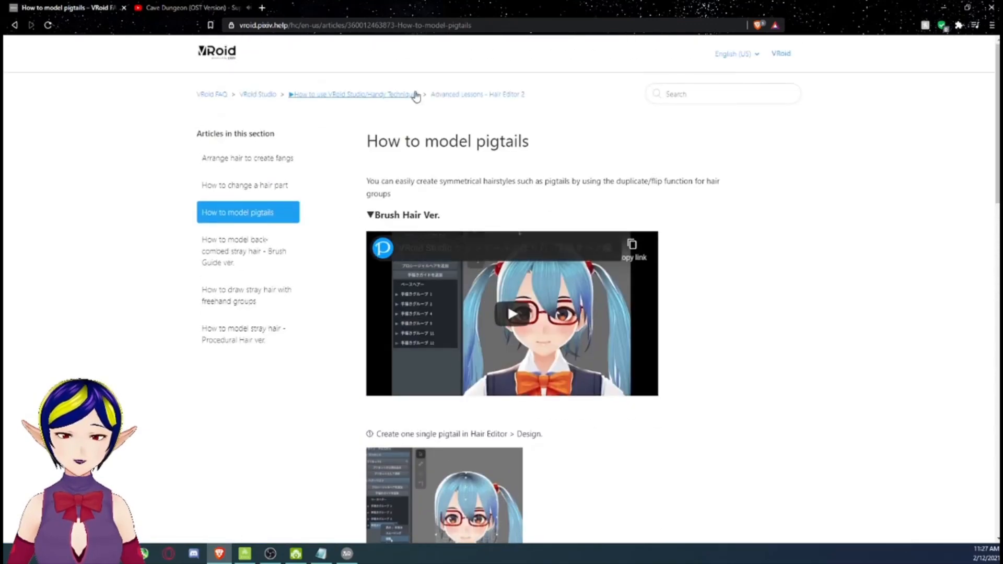
# Return to the Handy Techniques overview and look through the "How to change a hair part" article.
pyautogui.click(376, 98)
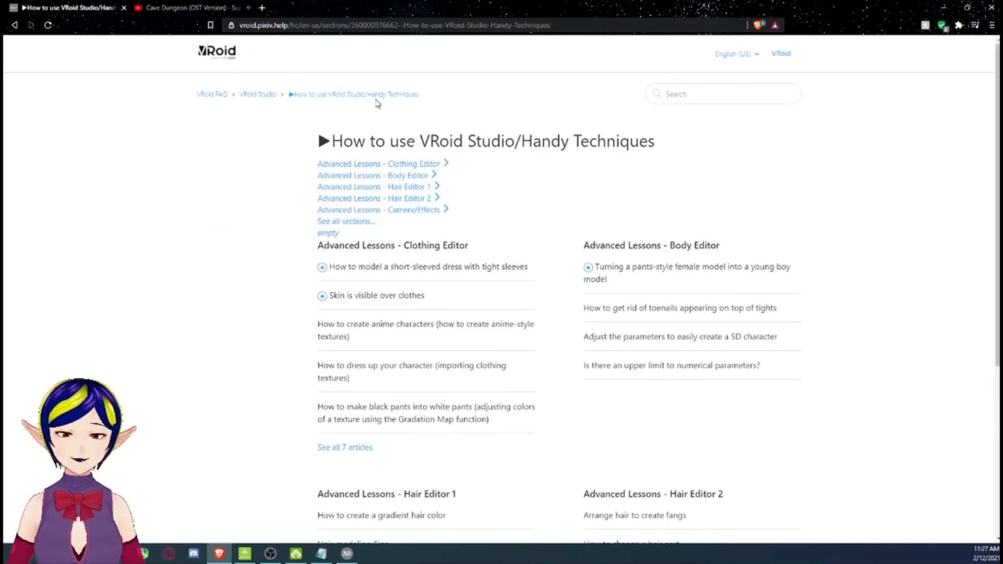
pyautogui.scroll(-5, 715, 314)
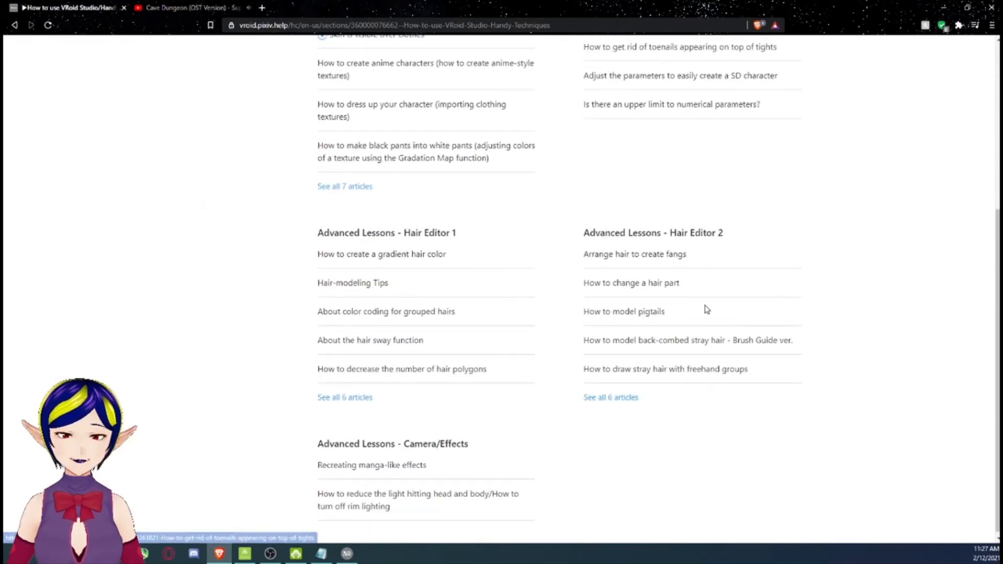
pyautogui.click(666, 286)
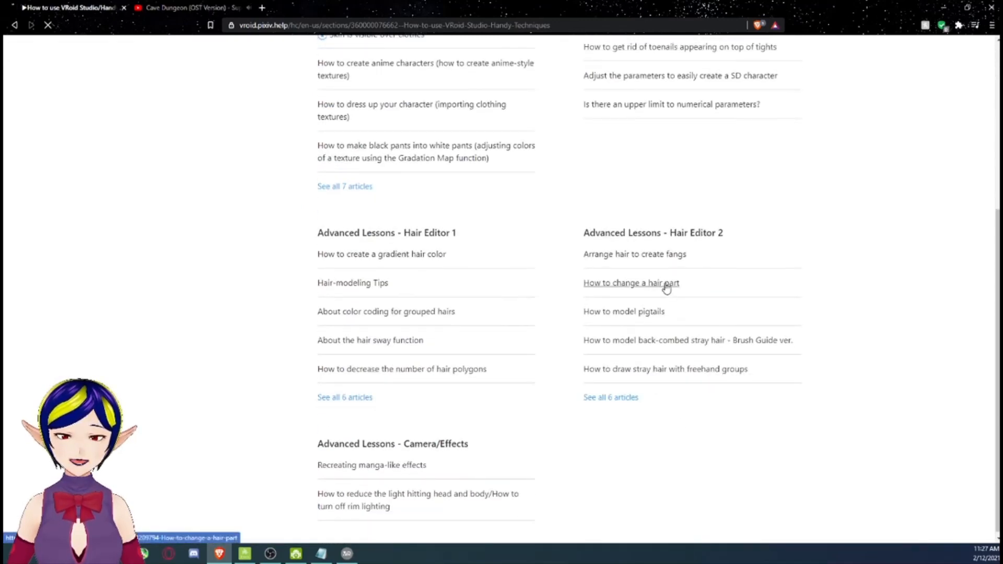
pyautogui.scroll(-3, 693, 308)
pyautogui.scroll(3, 693, 307)
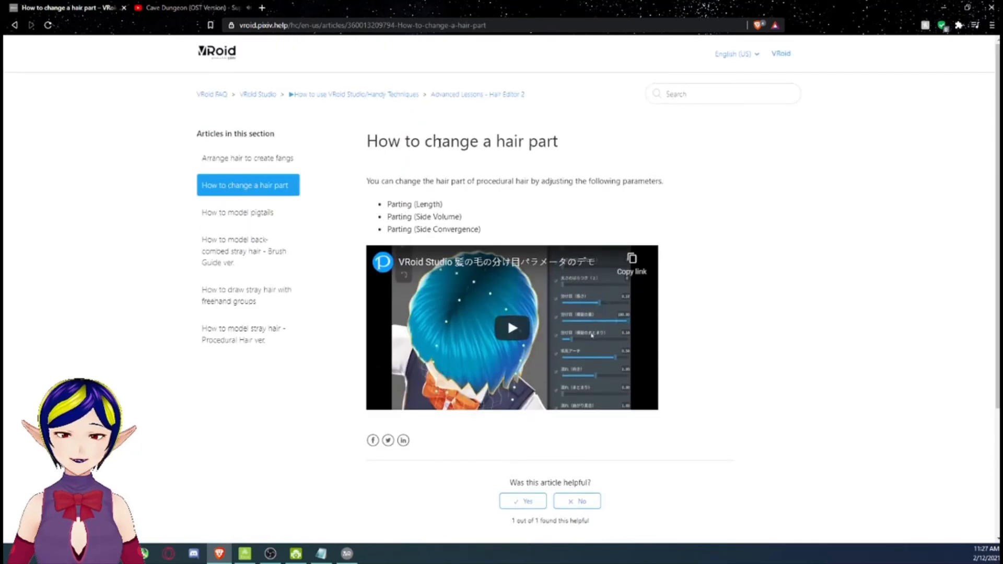
# From the Handy Techniques overview, skim the article on creating anime characters with anime-style textures, and return to VRoid Studio.
pyautogui.click(399, 95)
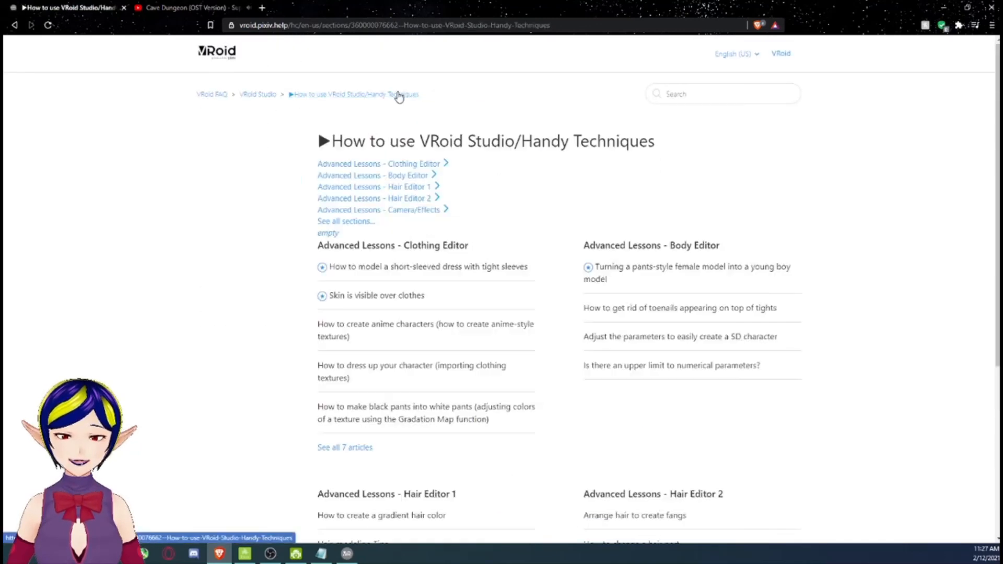
pyautogui.click(416, 332)
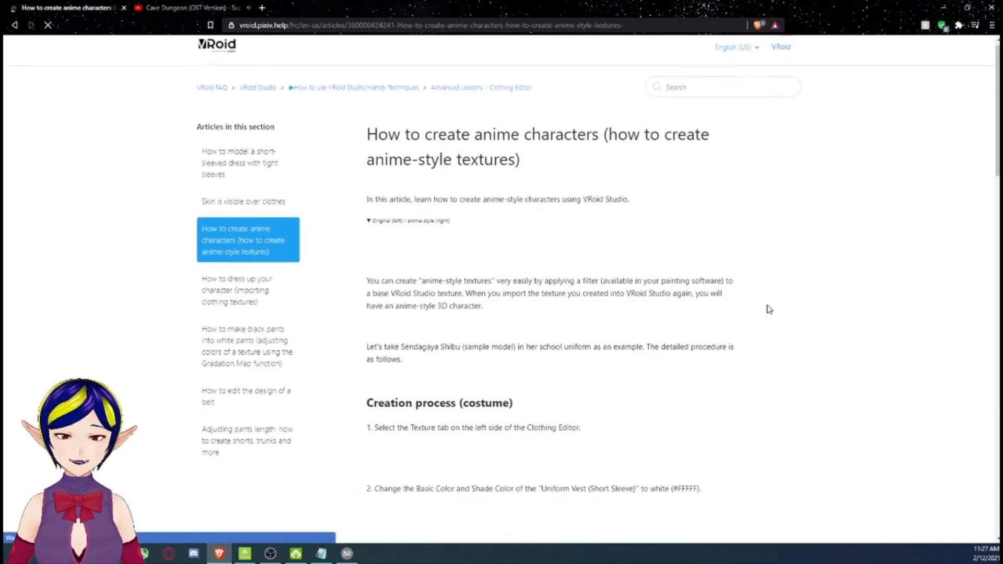
pyautogui.scroll(-10, 768, 309)
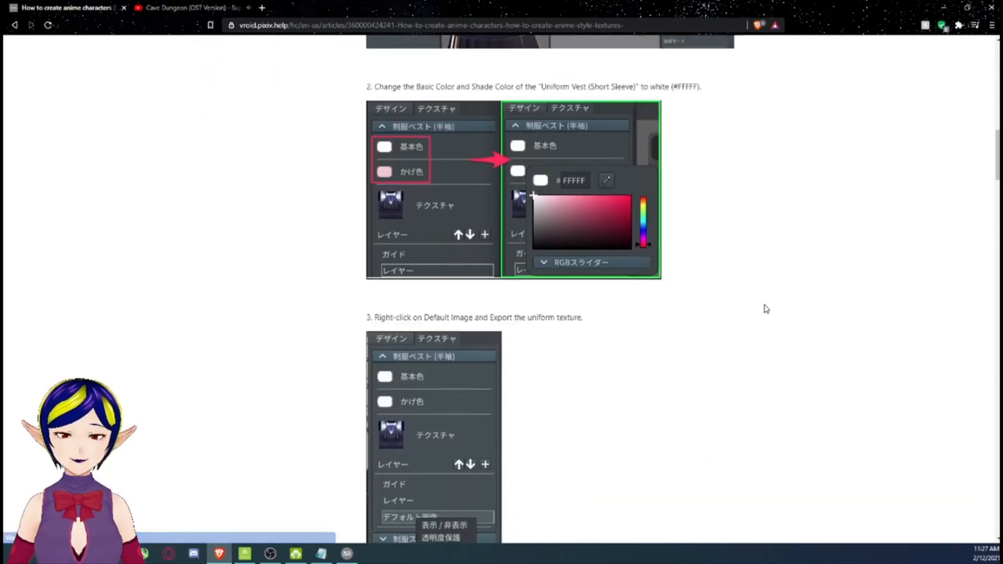
pyautogui.scroll(-20, 766, 309)
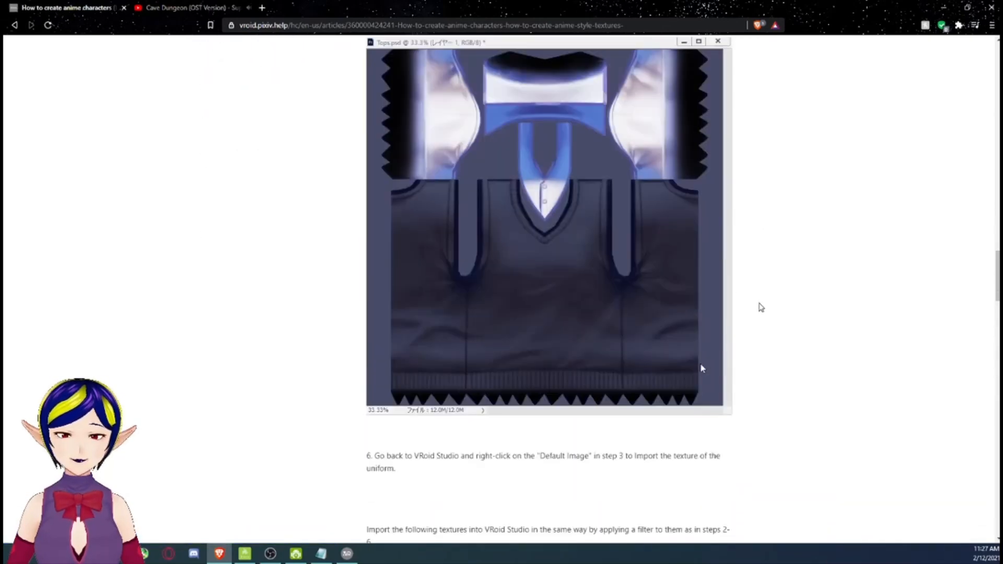
pyautogui.scroll(20, 761, 308)
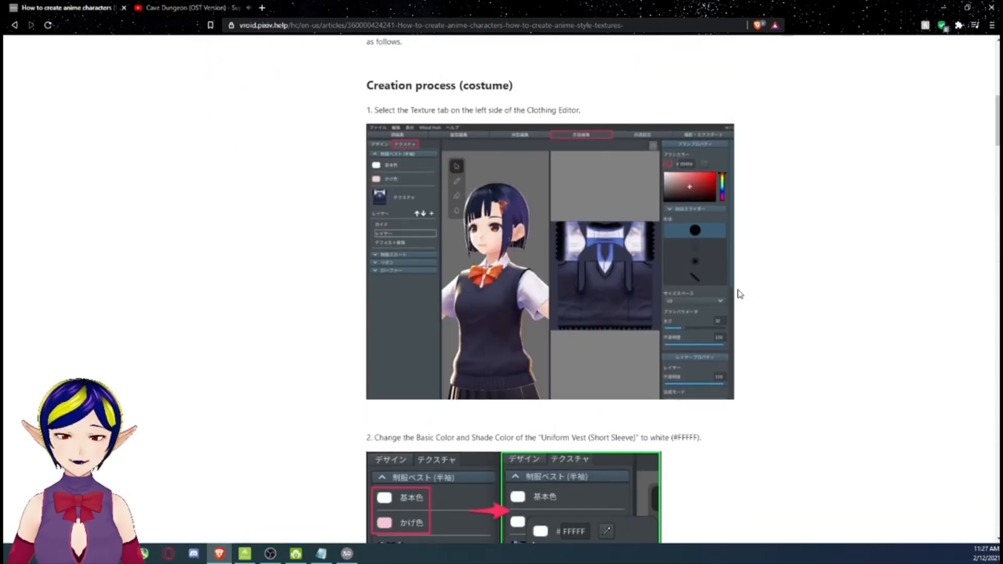
pyautogui.scroll(15, 739, 294)
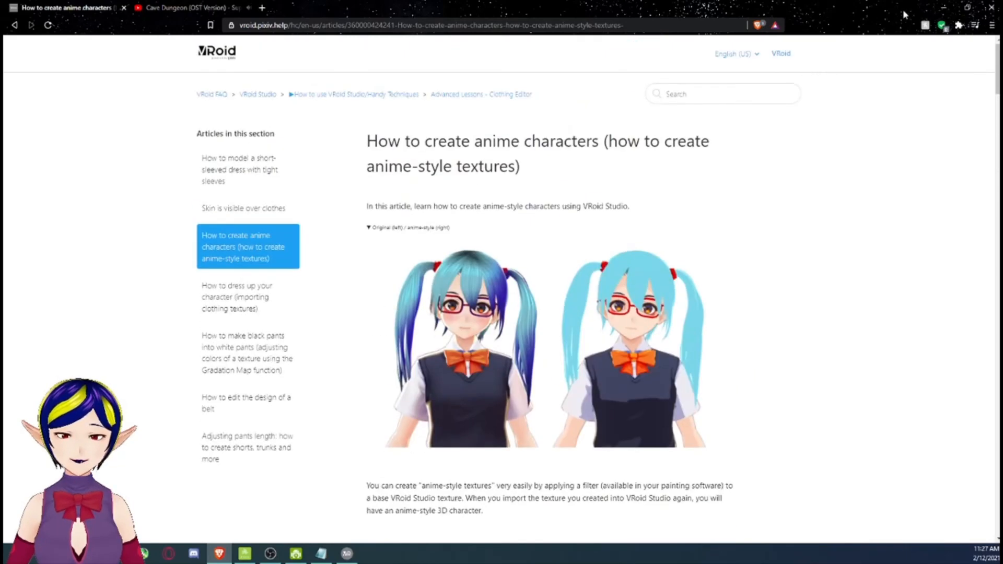
pyautogui.click(943, 7)
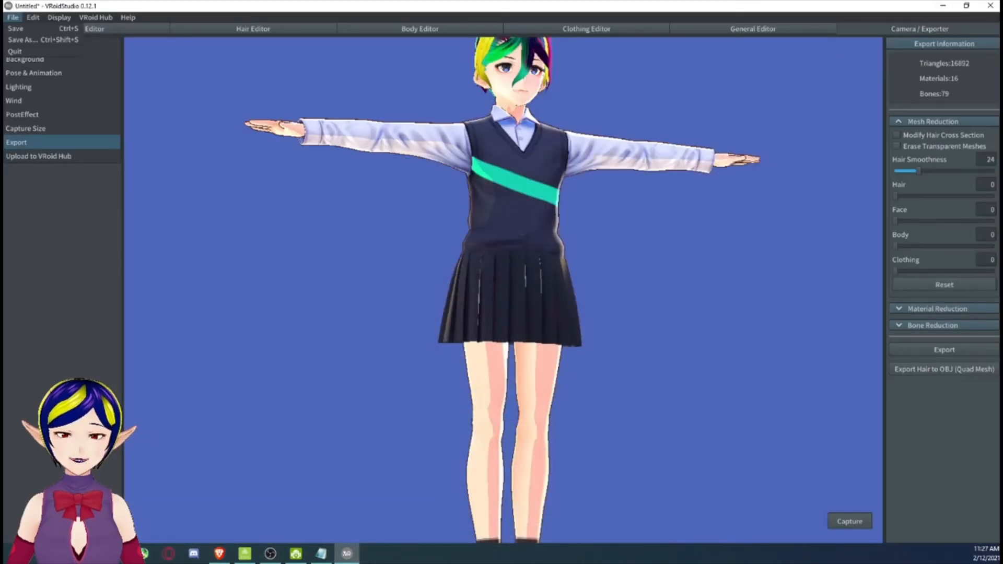